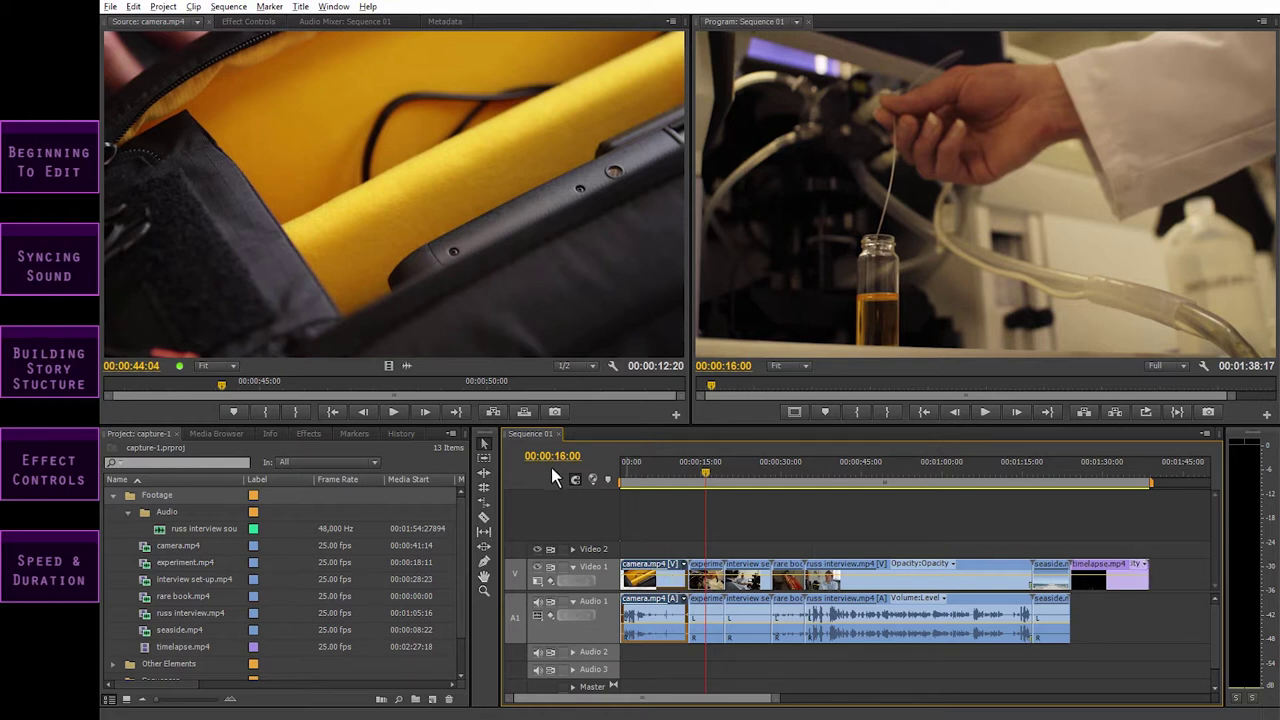
- Play through the sequence, then lift the opening camera.mp4 clip from Video 1 onto Video 2
{"action": "key", "text": "space"}
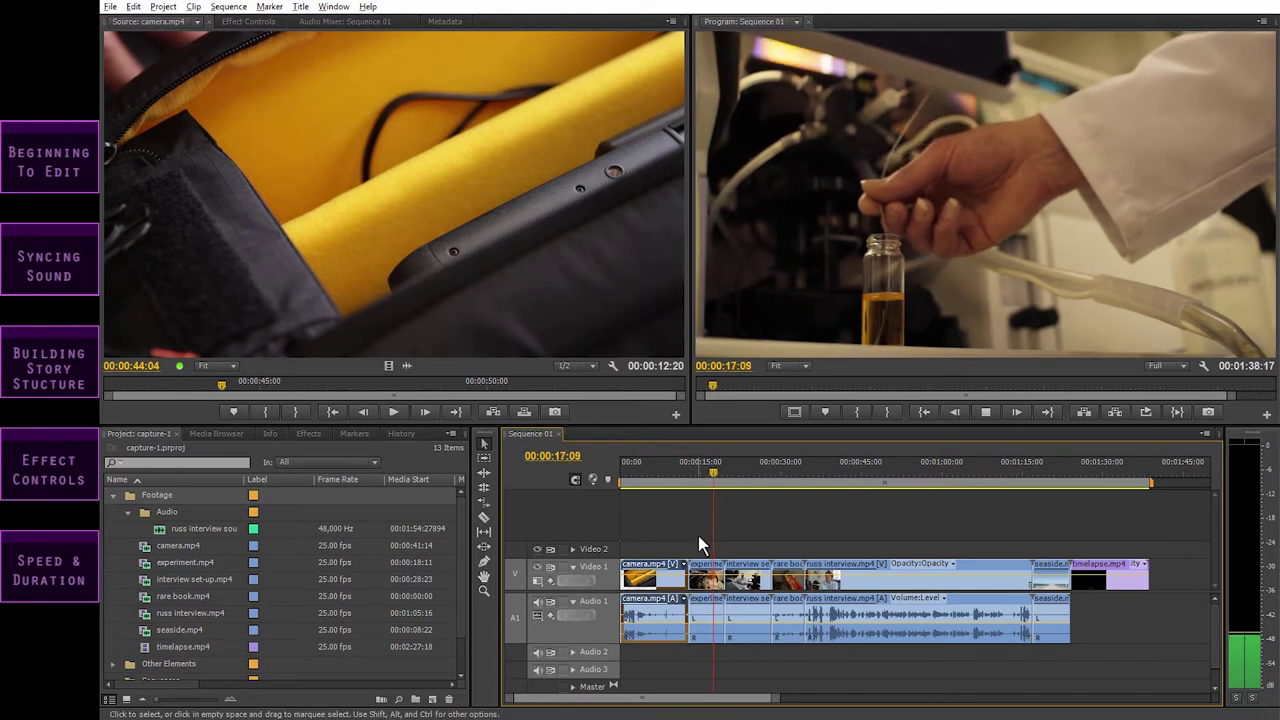
{"action": "left_click_drag", "start_coordinate": [716, 470], "coordinate": [664, 472]}
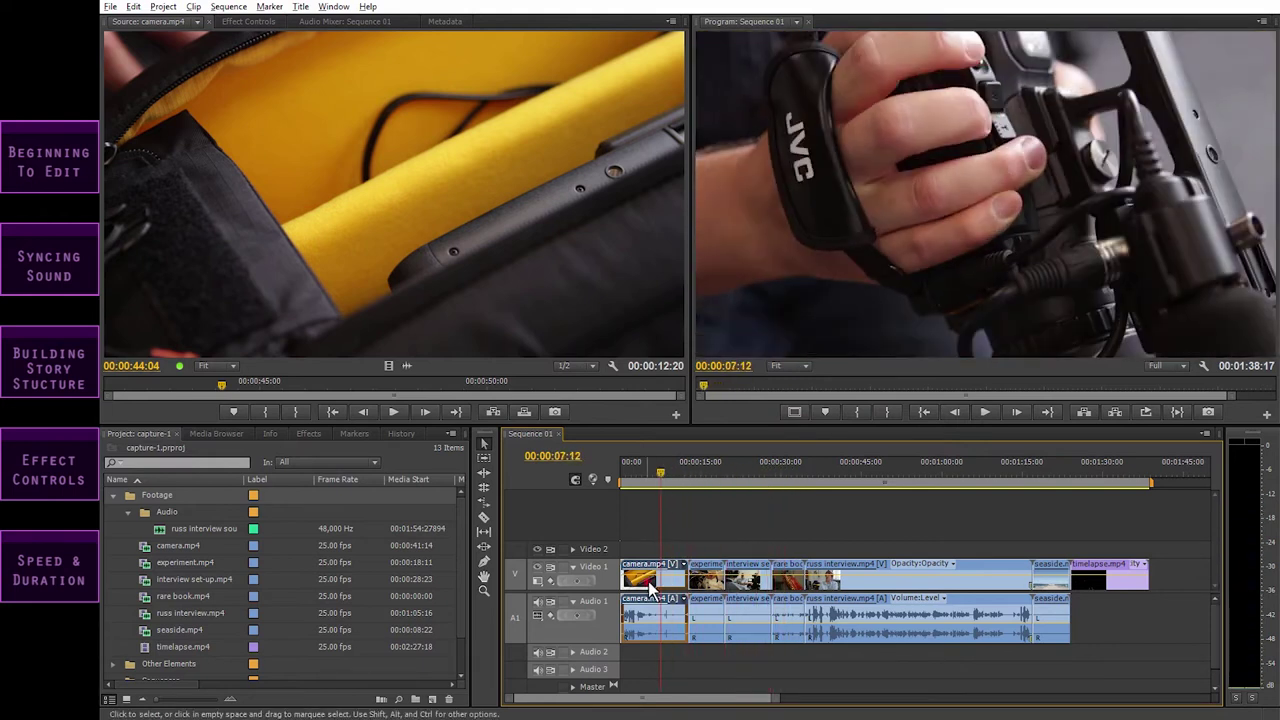
{"action": "left_click_drag", "start_coordinate": [648, 578], "coordinate": [650, 549]}
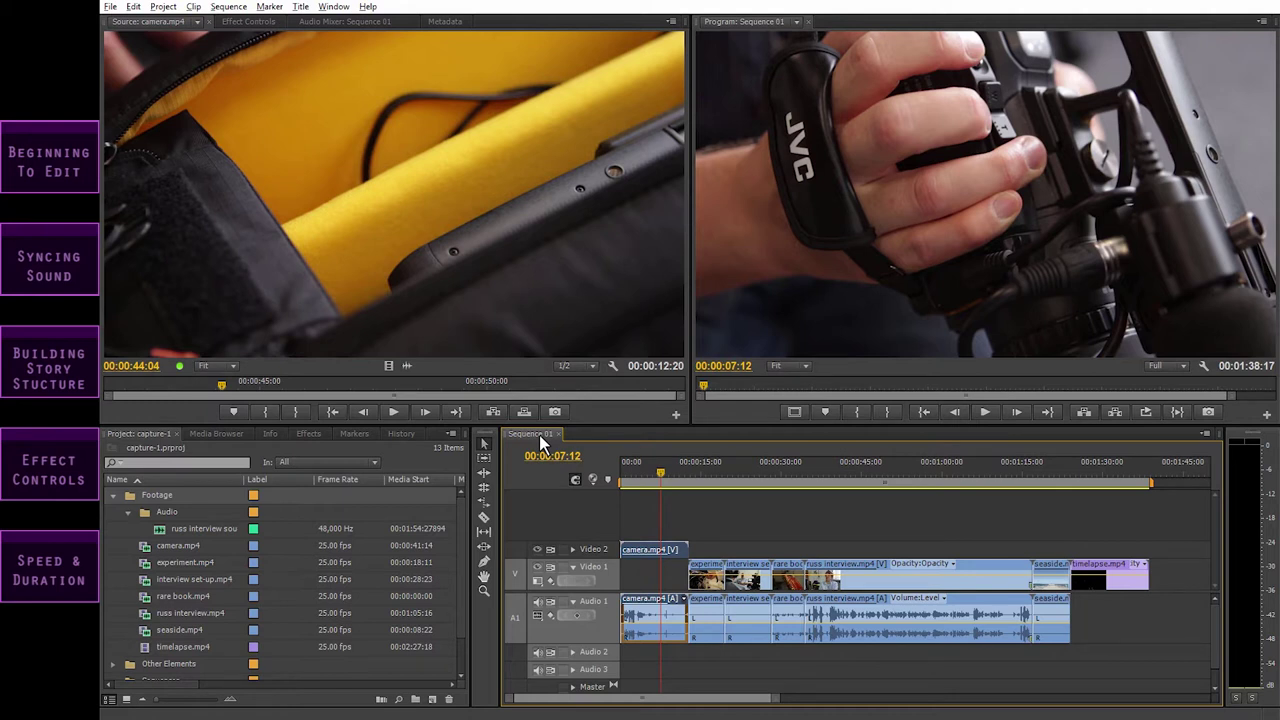
- Duplicate Sequence 01 in the Project panel, discarding an extra first copy
{"action": "left_click", "coordinate": [120, 443]}
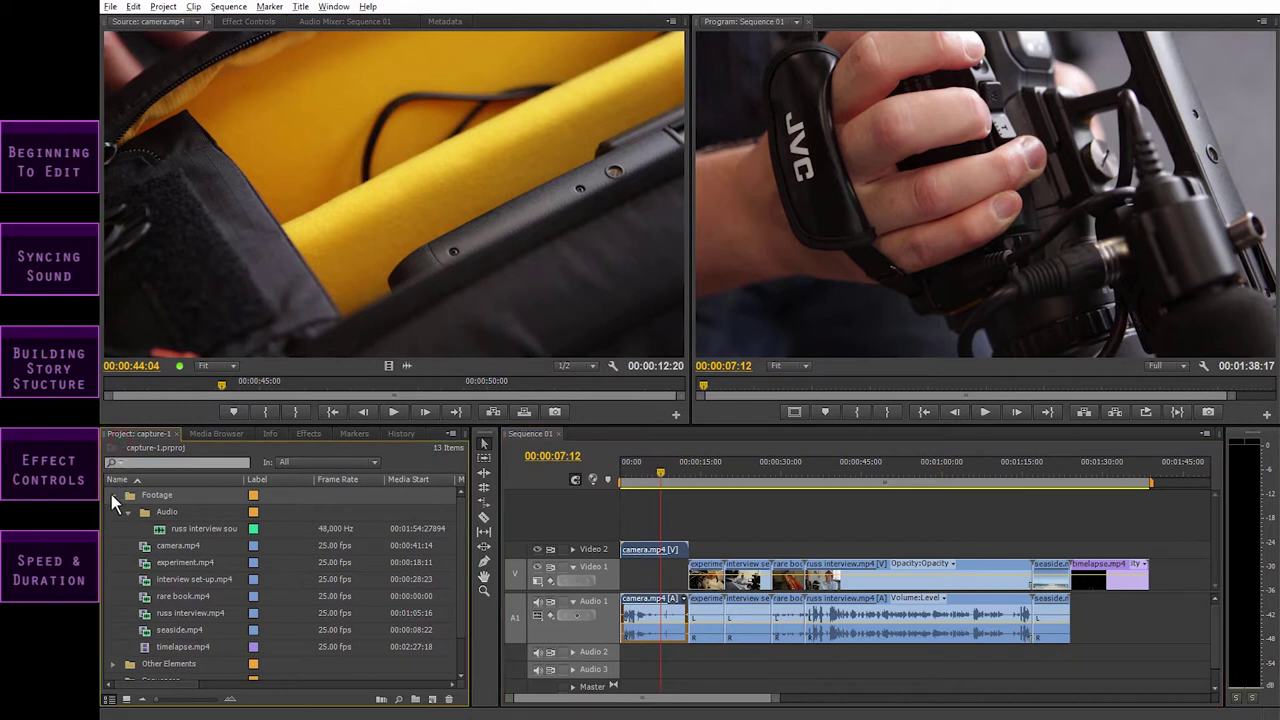
{"action": "left_click", "coordinate": [113, 497]}
{"action": "left_click", "coordinate": [168, 552]}
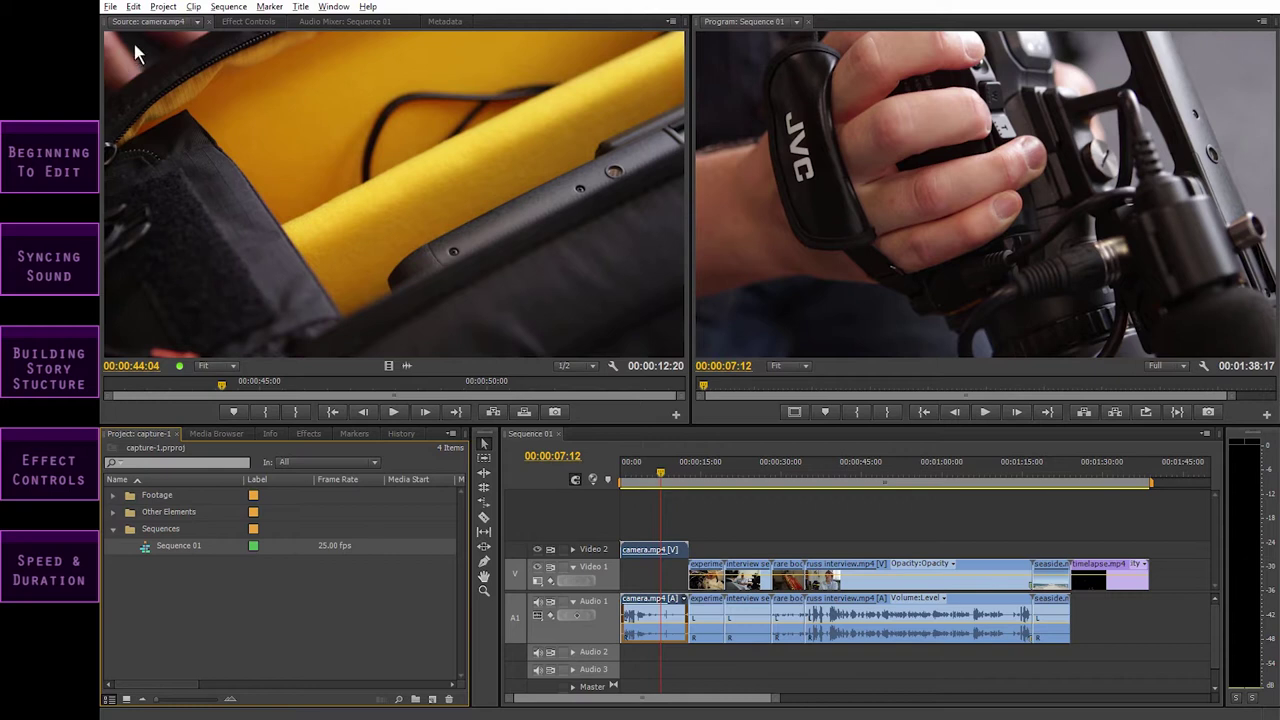
{"action": "left_click", "coordinate": [130, 8]}
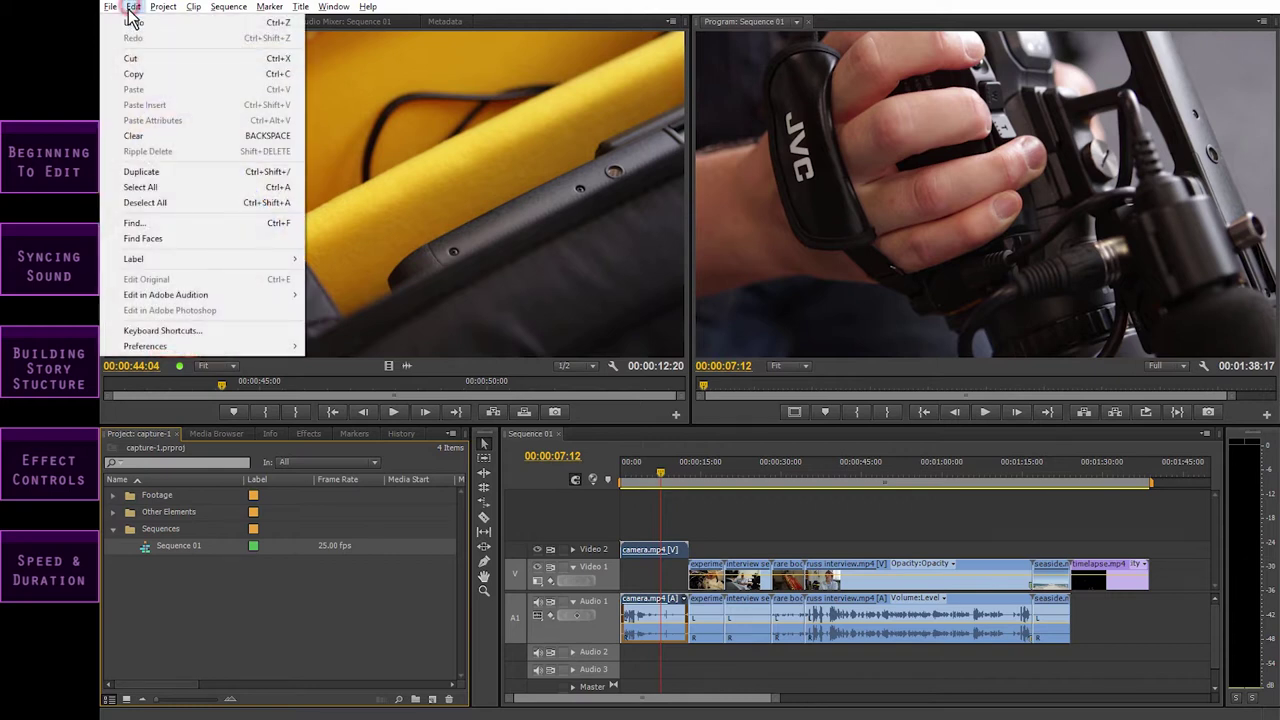
{"action": "left_click", "coordinate": [143, 171]}
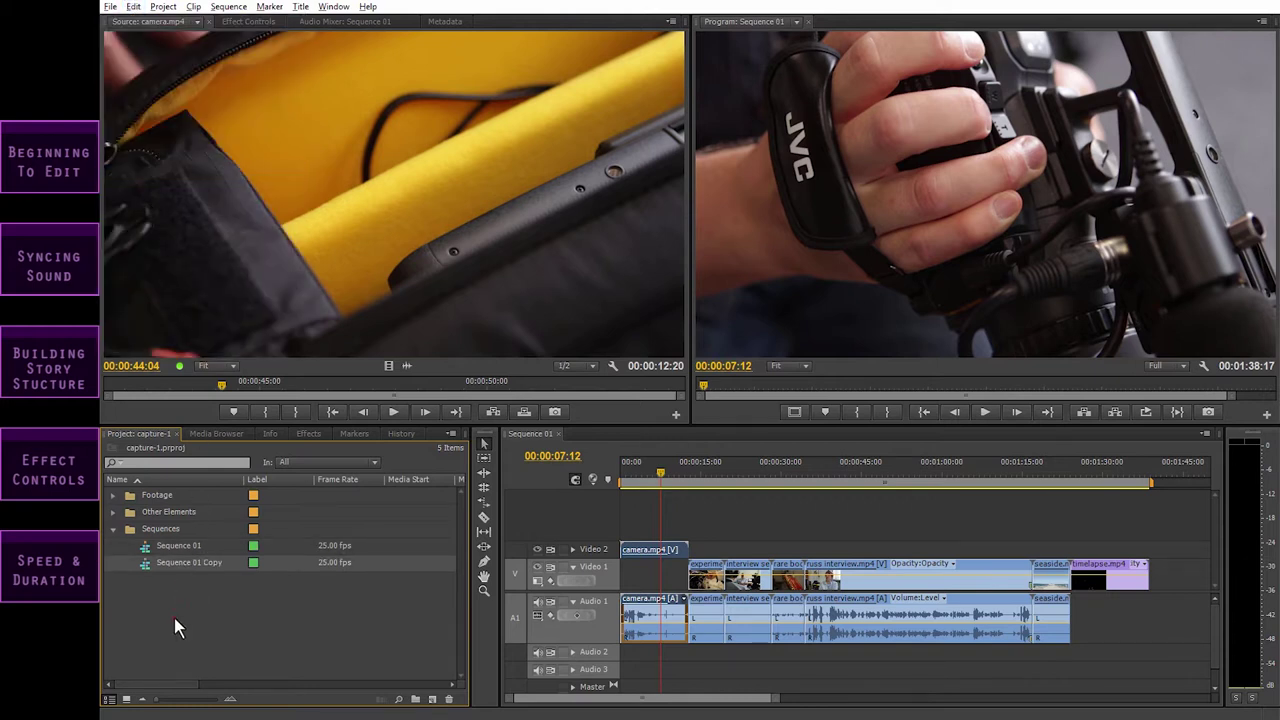
{"action": "left_click", "coordinate": [153, 563]}
{"action": "key", "text": "Delete"}
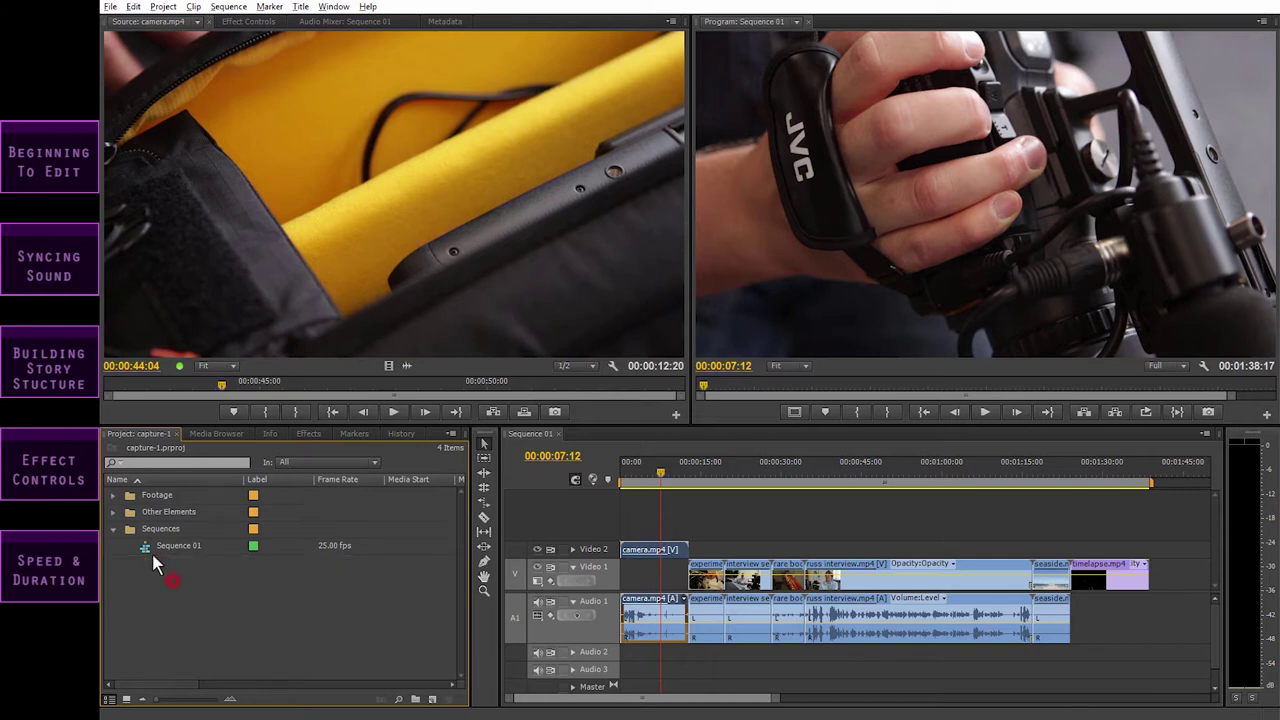
{"action": "right_click", "coordinate": [157, 545]}
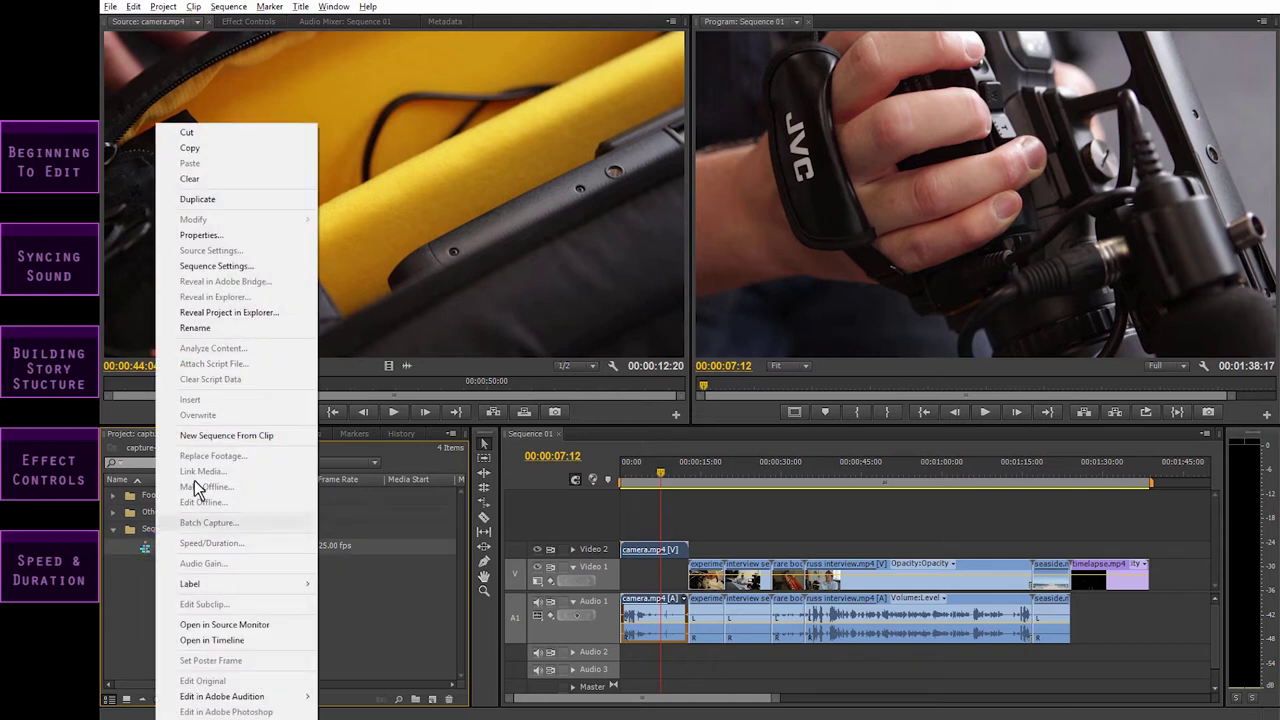
{"action": "left_click", "coordinate": [205, 199]}
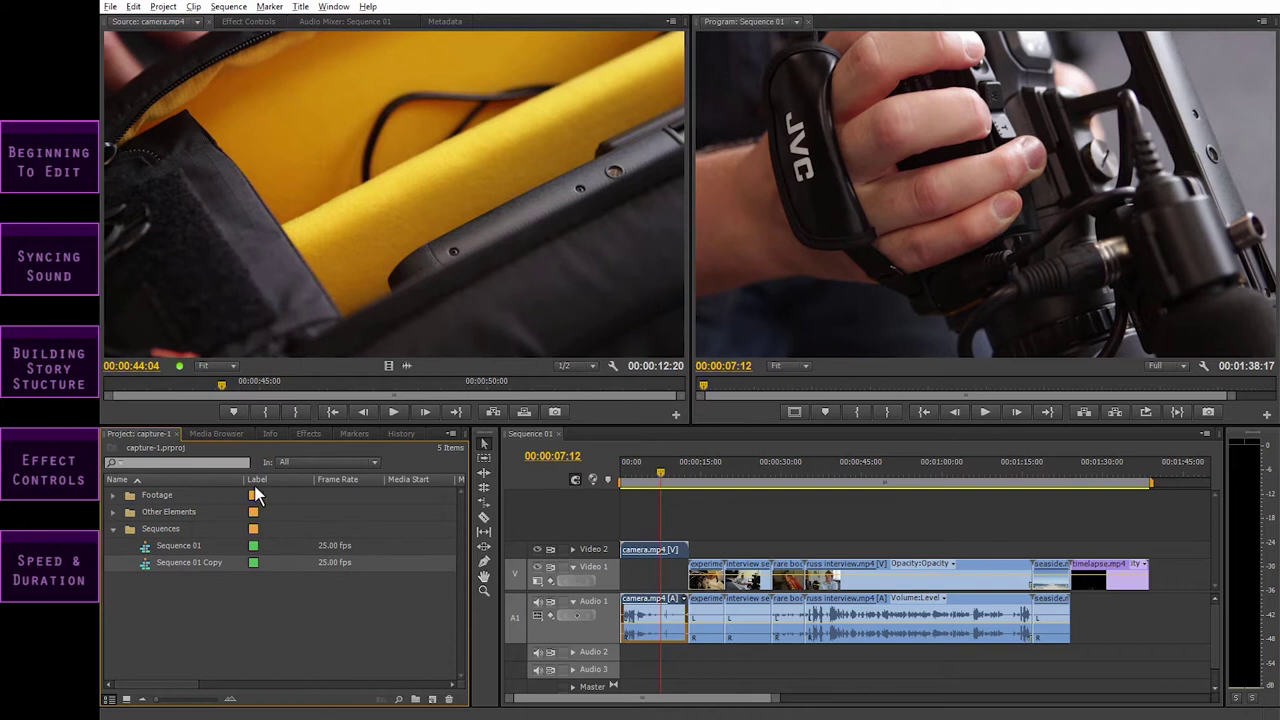
{"action": "left_click", "coordinate": [189, 596]}
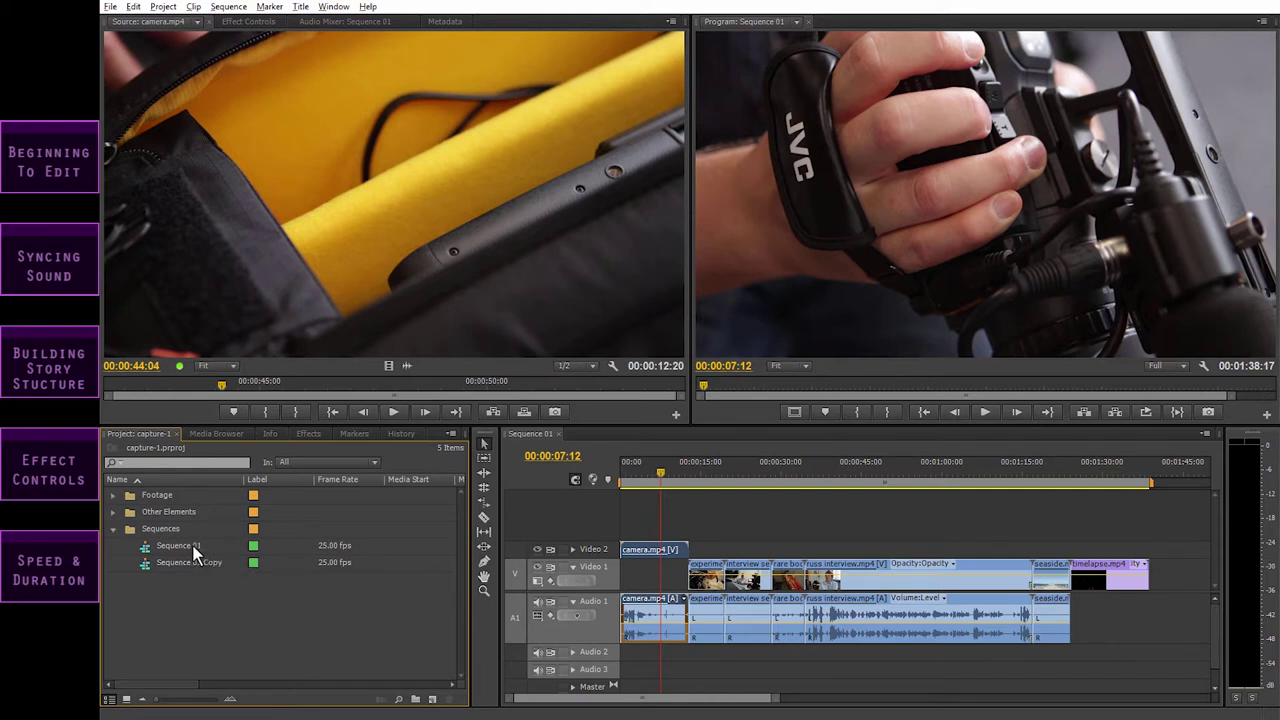
- Rename the original Sequence 01 to 'all footage'
{"action": "left_click", "coordinate": [200, 546]}
{"action": "left_click", "coordinate": [195, 547]}
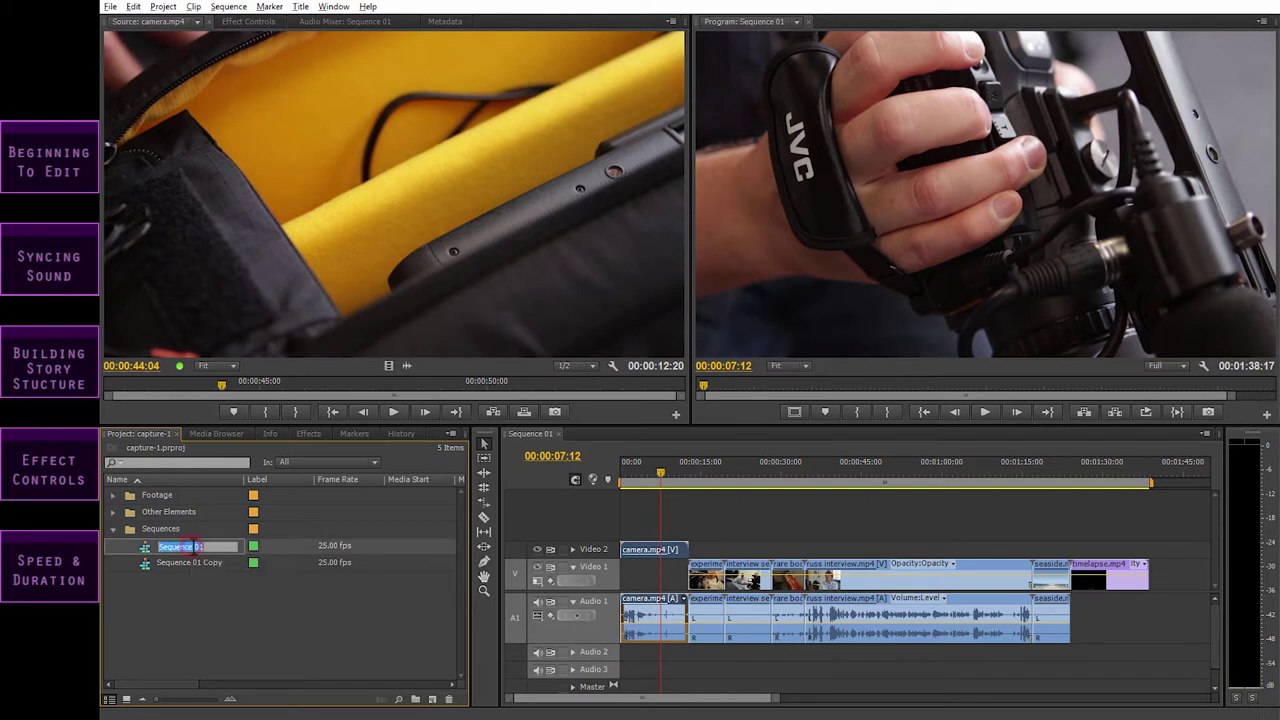
{"action": "type", "text": "all footage"}
{"action": "key", "text": "Tab"}
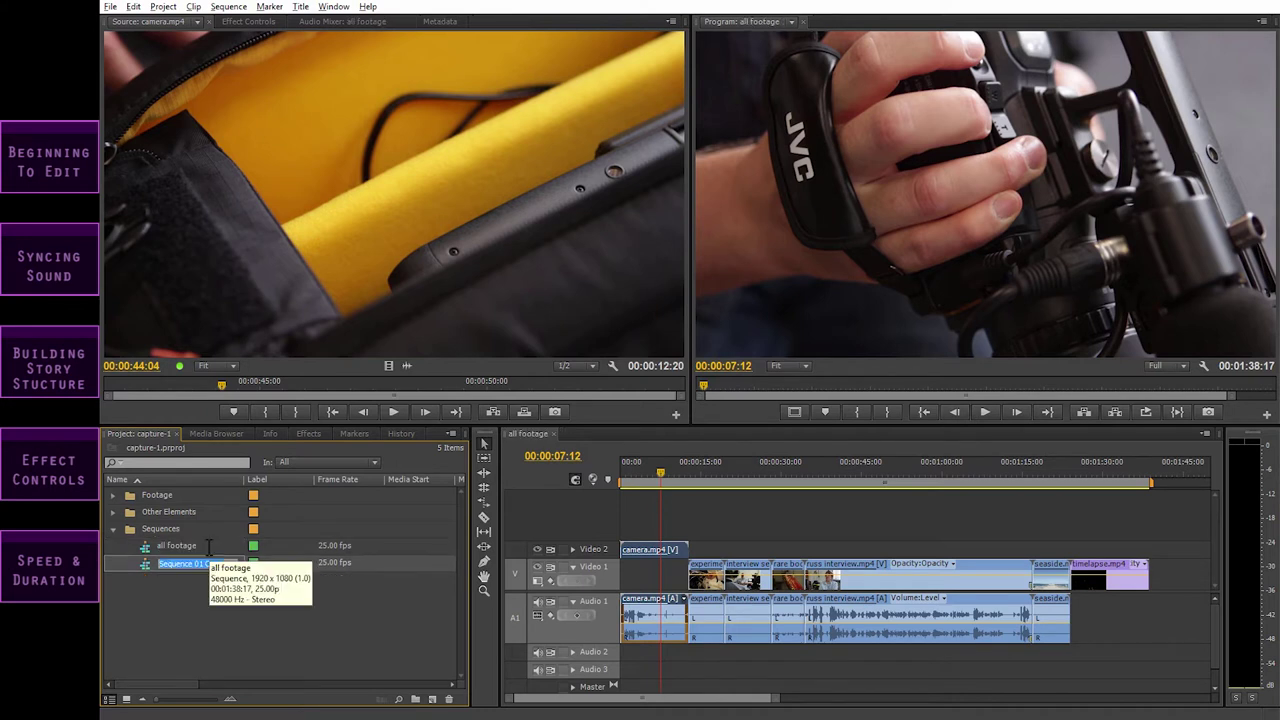
- Name the duplicated sequence 'selects'
{"action": "type", "text": "selects"}
{"action": "key", "text": "Return"}
{"action": "left_click", "coordinate": [197, 626]}
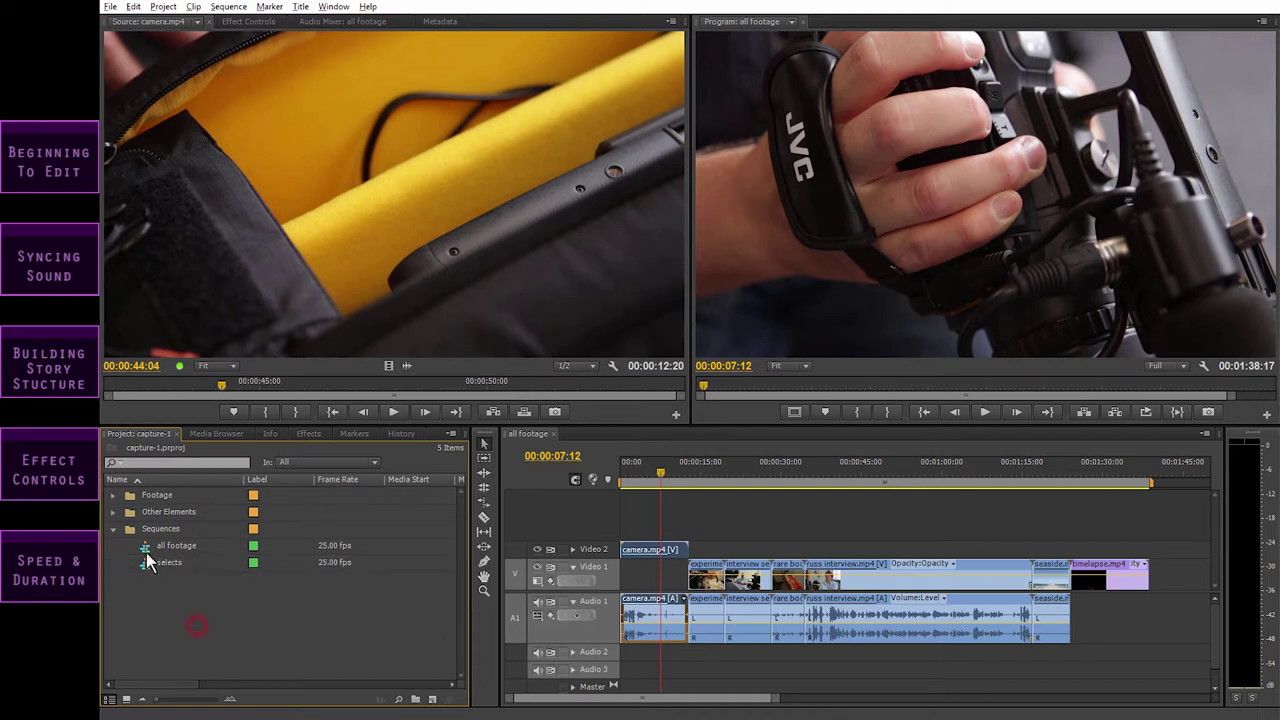
- Open the selects sequence in the timeline and close the all footage timeline tab
{"action": "double_click", "coordinate": [145, 562]}
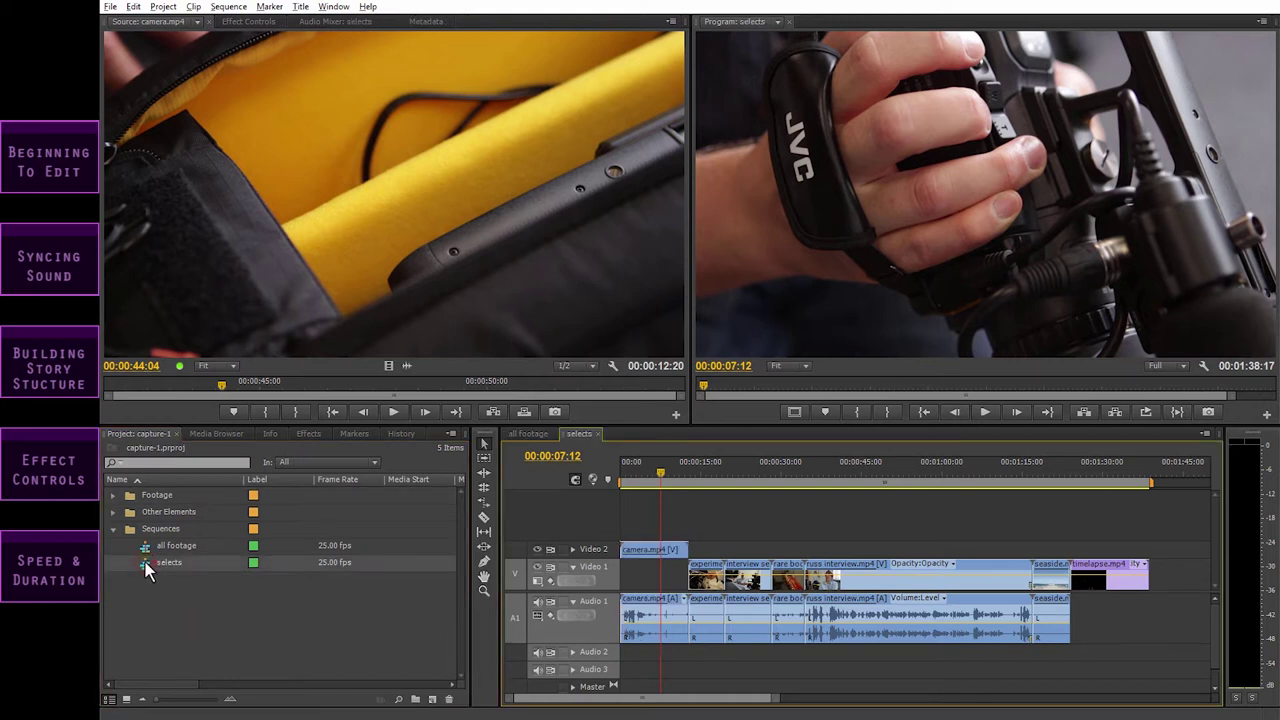
{"action": "left_click", "coordinate": [577, 437]}
{"action": "left_click", "coordinate": [538, 437]}
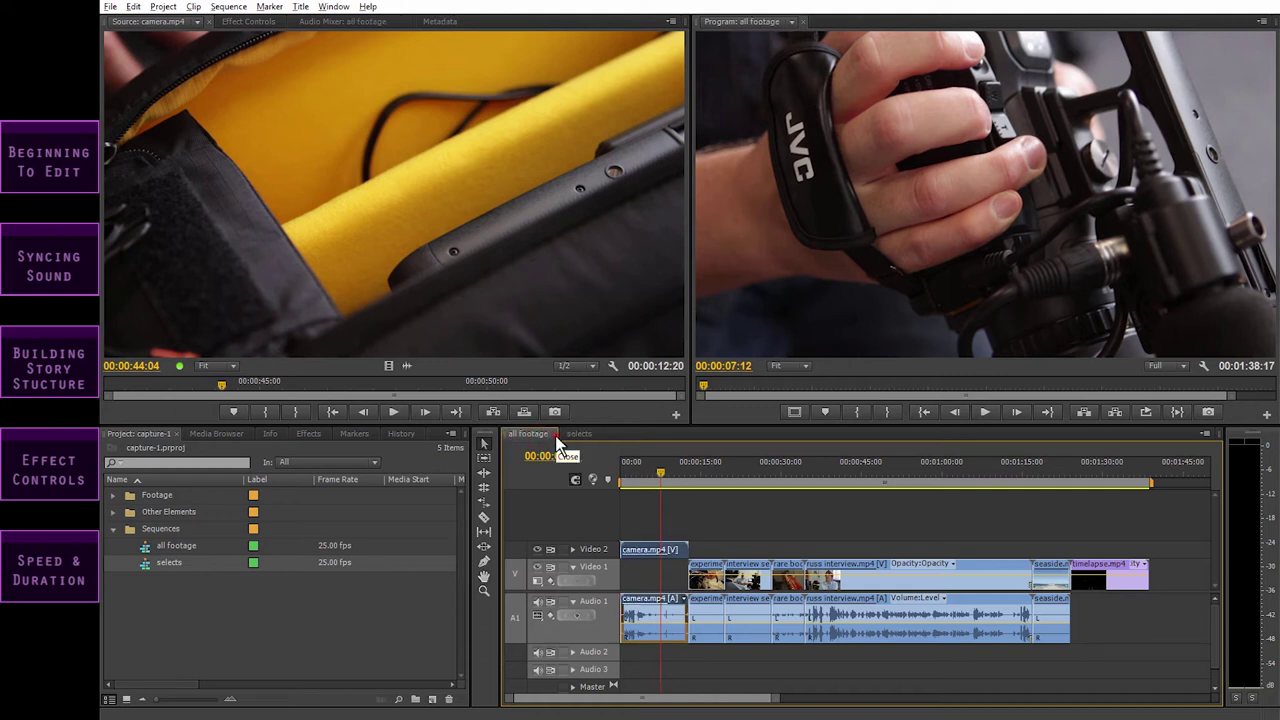
{"action": "left_click", "coordinate": [556, 436]}
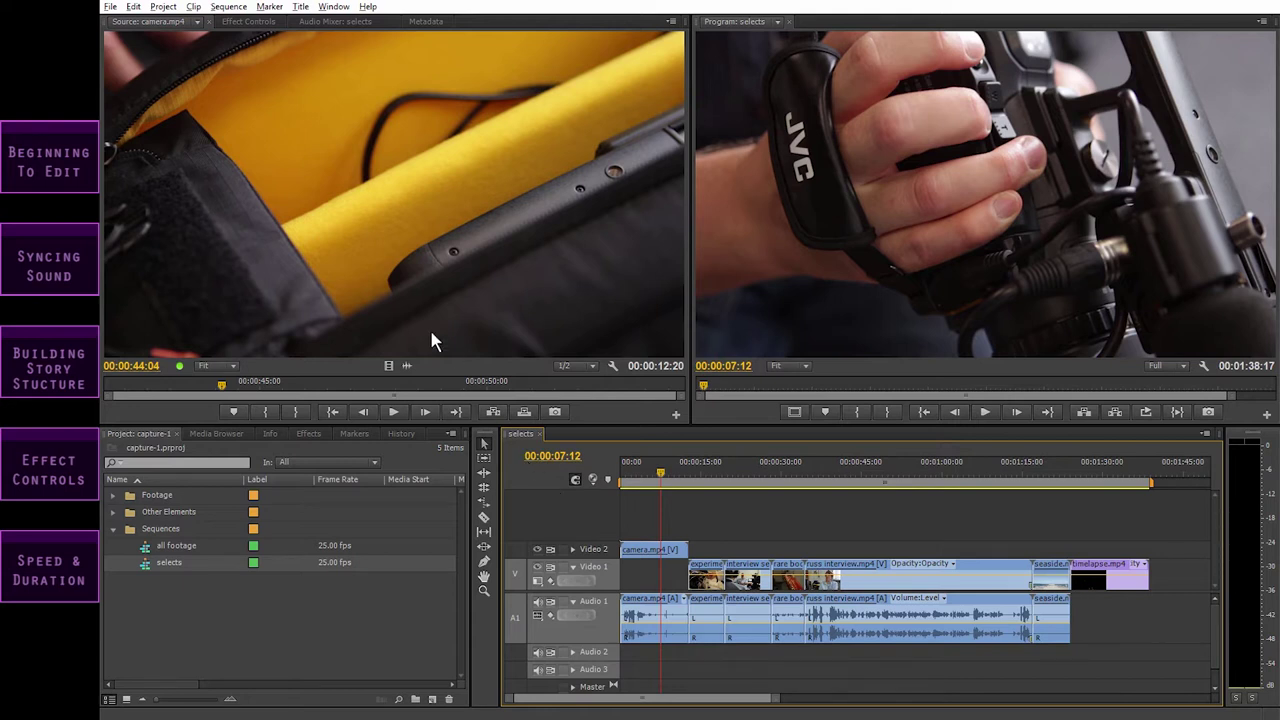
- Save the capture-1.prproj project from the File menu
{"action": "left_click", "coordinate": [112, 7]}
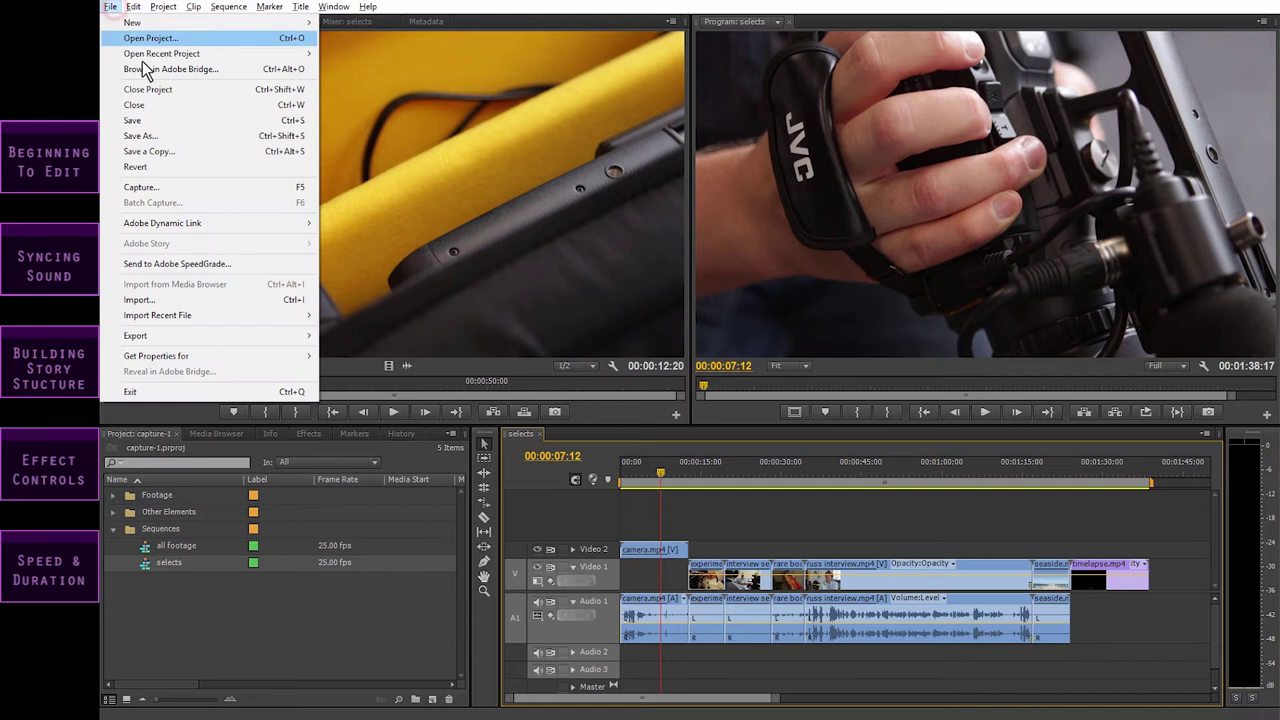
{"action": "left_click", "coordinate": [167, 119]}
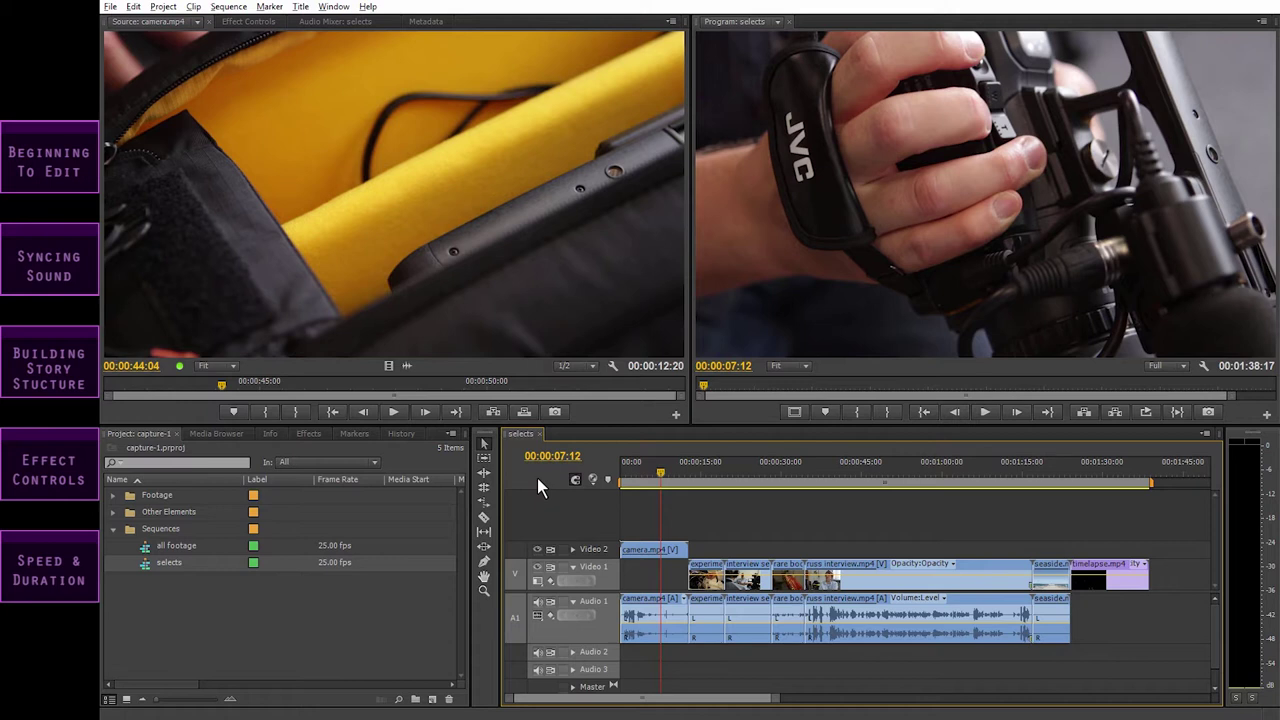
- Delete the interview set-up clip and its audio, undo once, then delete it again
{"action": "left_click", "coordinate": [750, 566]}
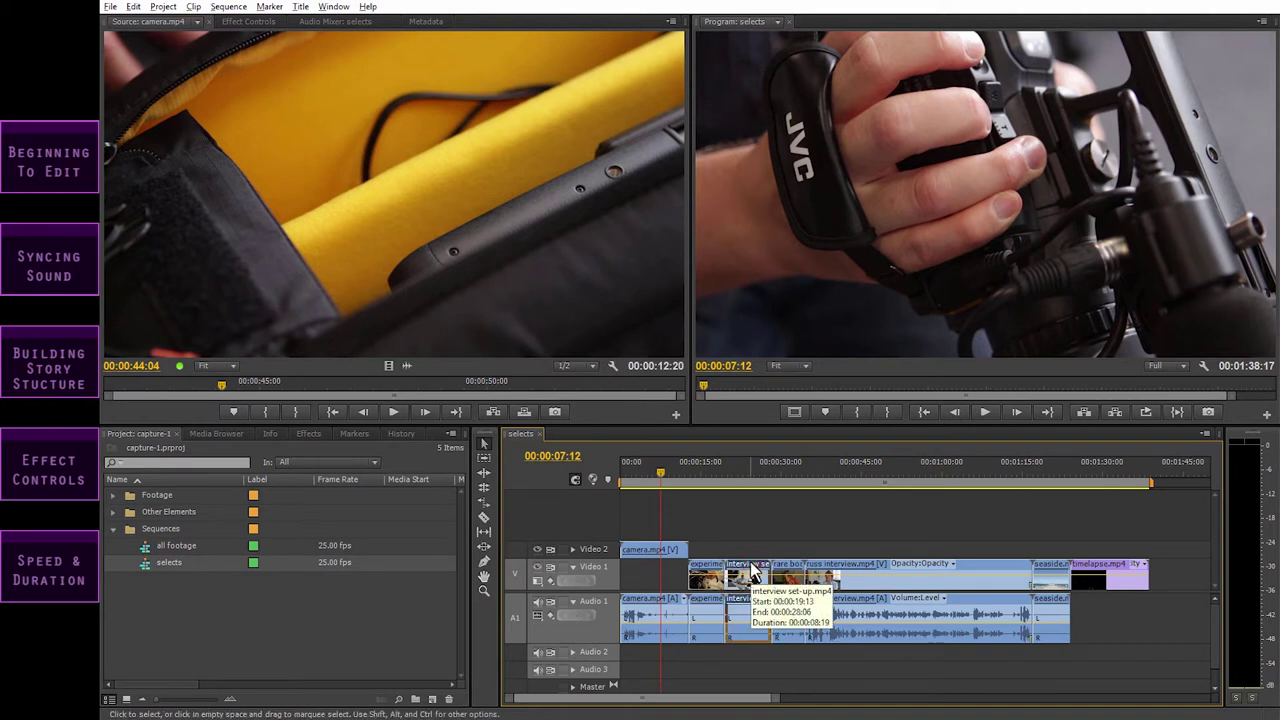
{"action": "key", "text": "Delete"}
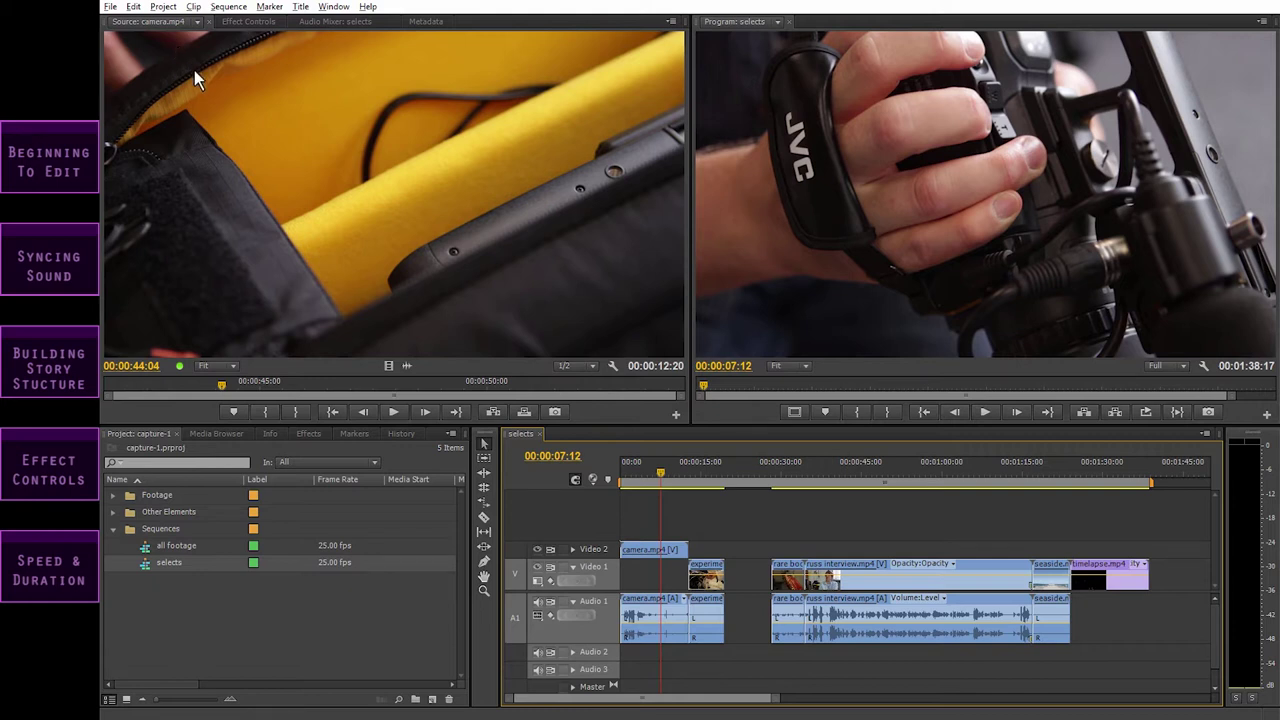
{"action": "left_click", "coordinate": [133, 7]}
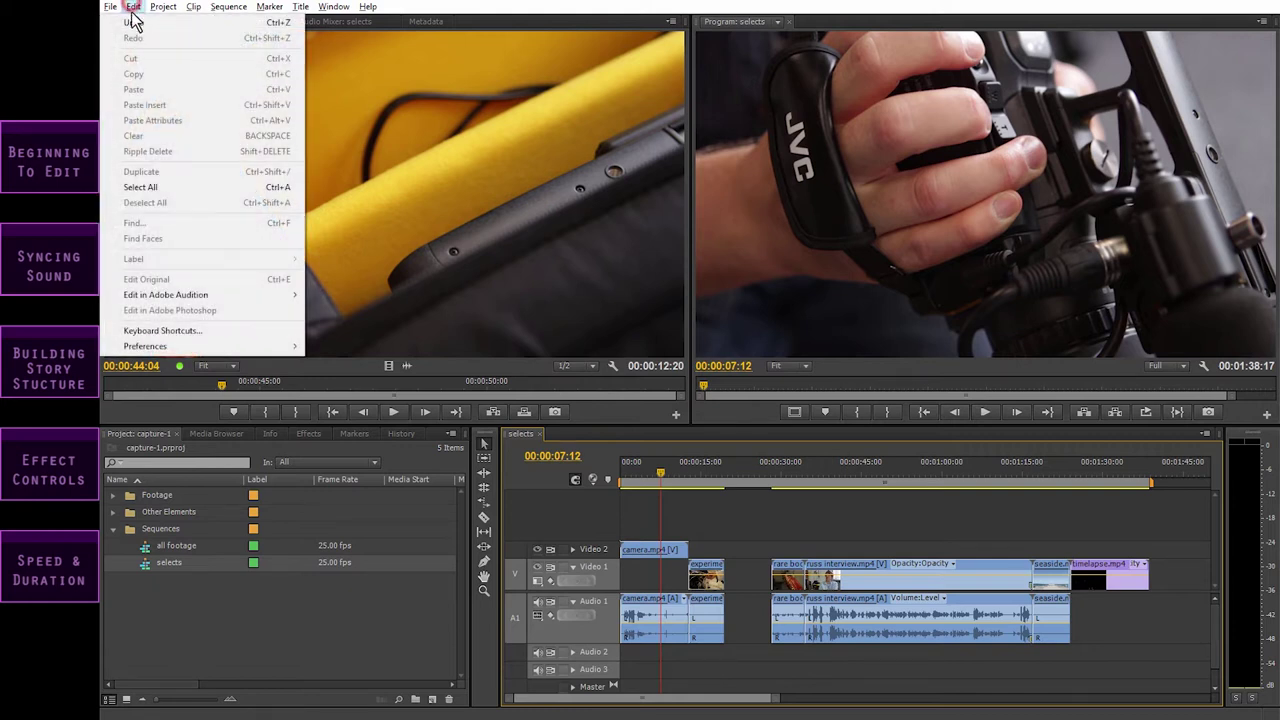
{"action": "left_click", "coordinate": [134, 23]}
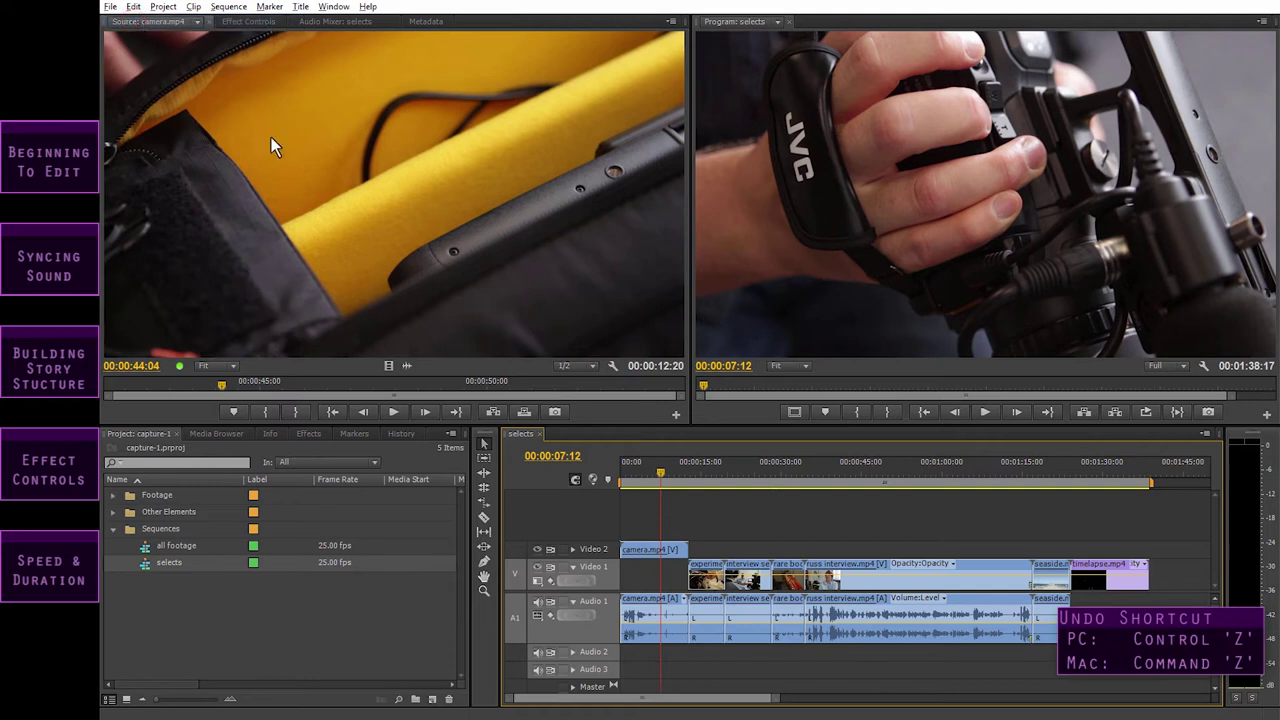
{"action": "left_click", "coordinate": [749, 590]}
{"action": "key", "text": "Delete"}
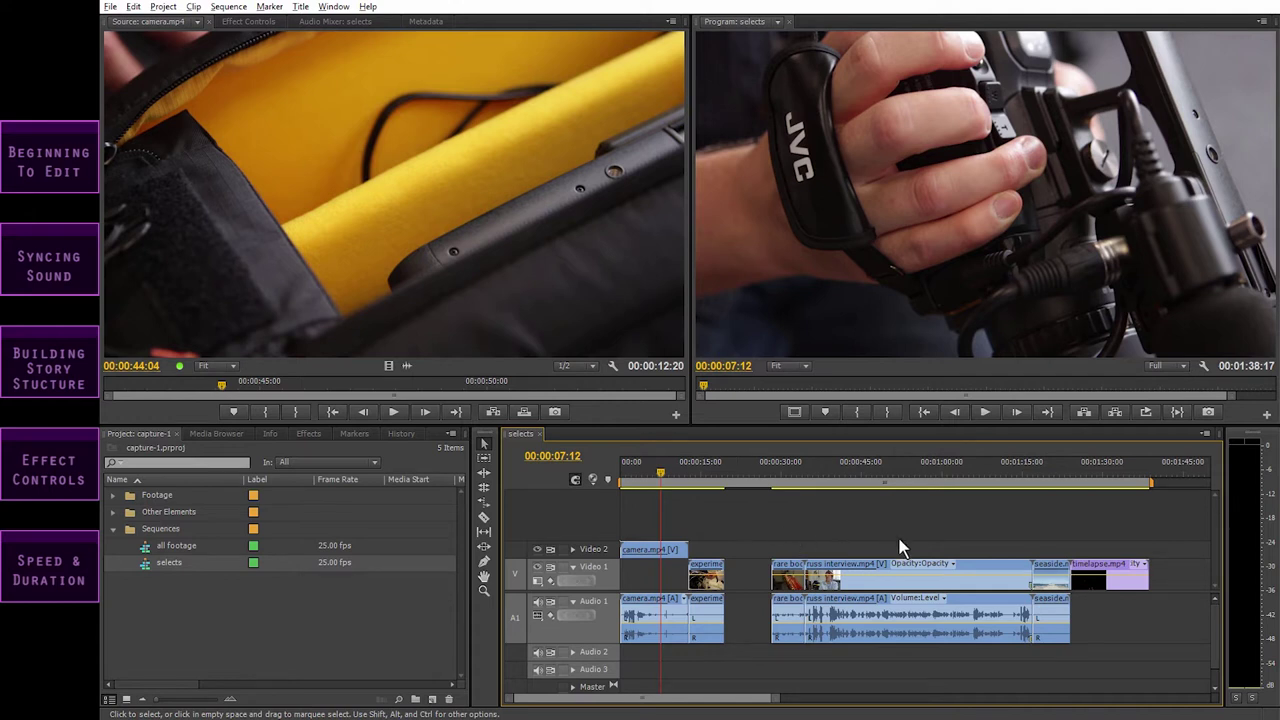
{"action": "left_click", "coordinate": [975, 568]}
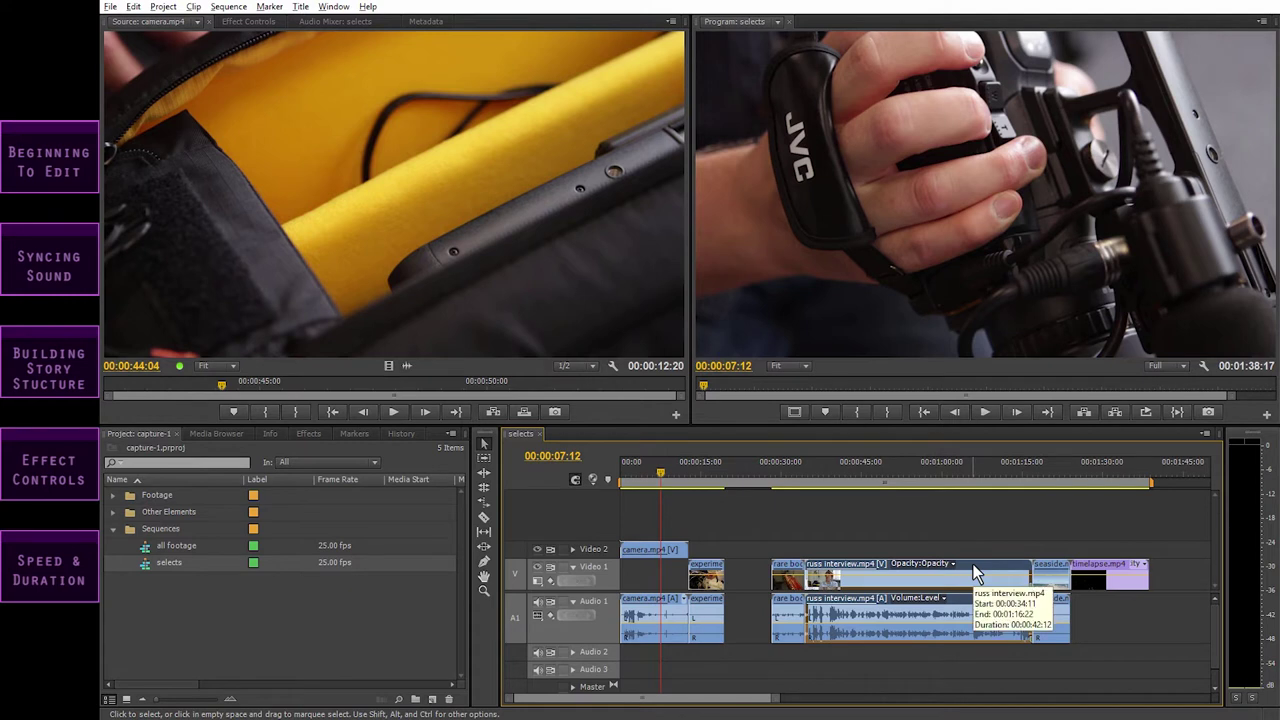
{"action": "left_click_drag", "start_coordinate": [975, 568], "coordinate": [1224, 562]}
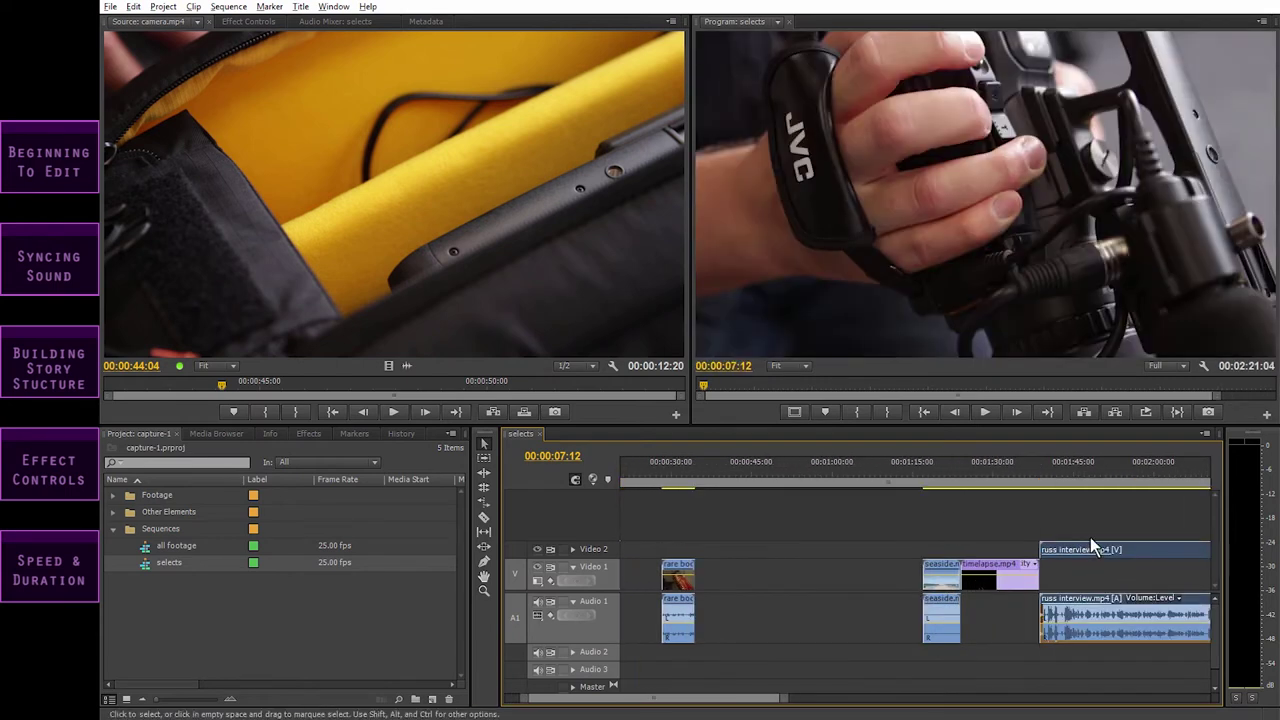
{"action": "key", "text": "minus"}
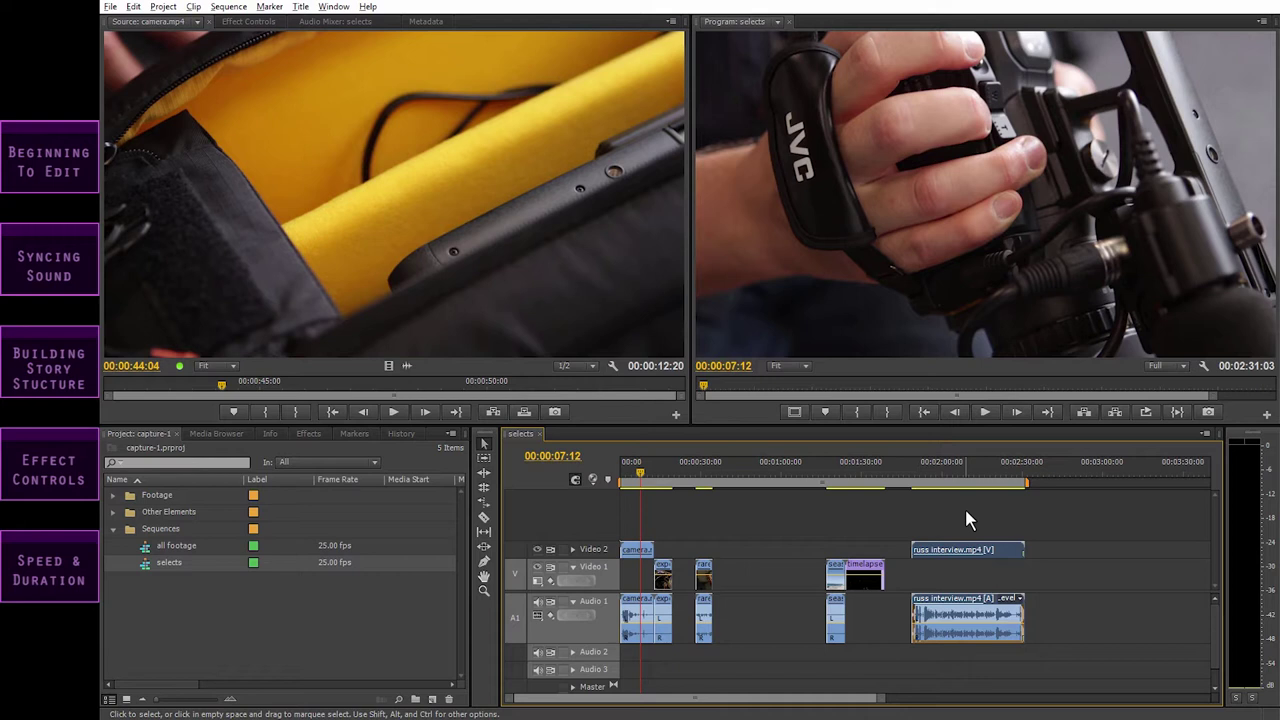
{"action": "key", "text": "ctrl+z"}
{"action": "key", "text": "ctrl+z"}
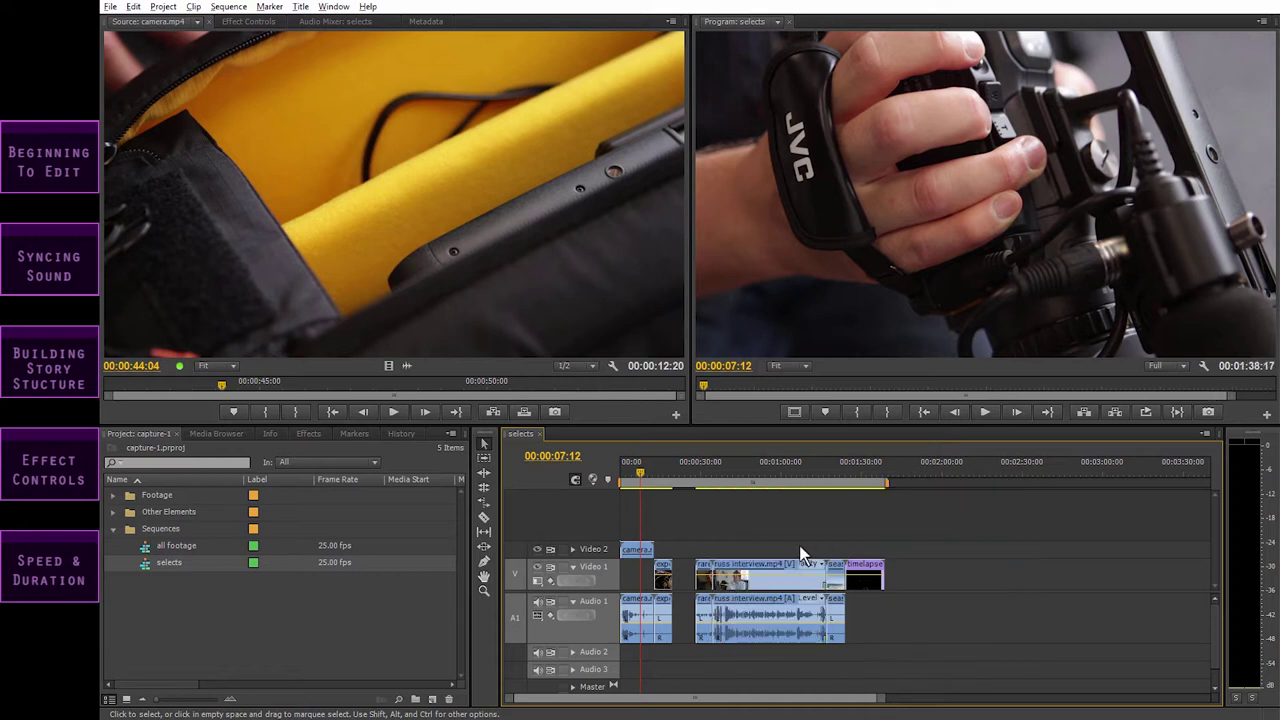
{"action": "left_click", "coordinate": [779, 571]}
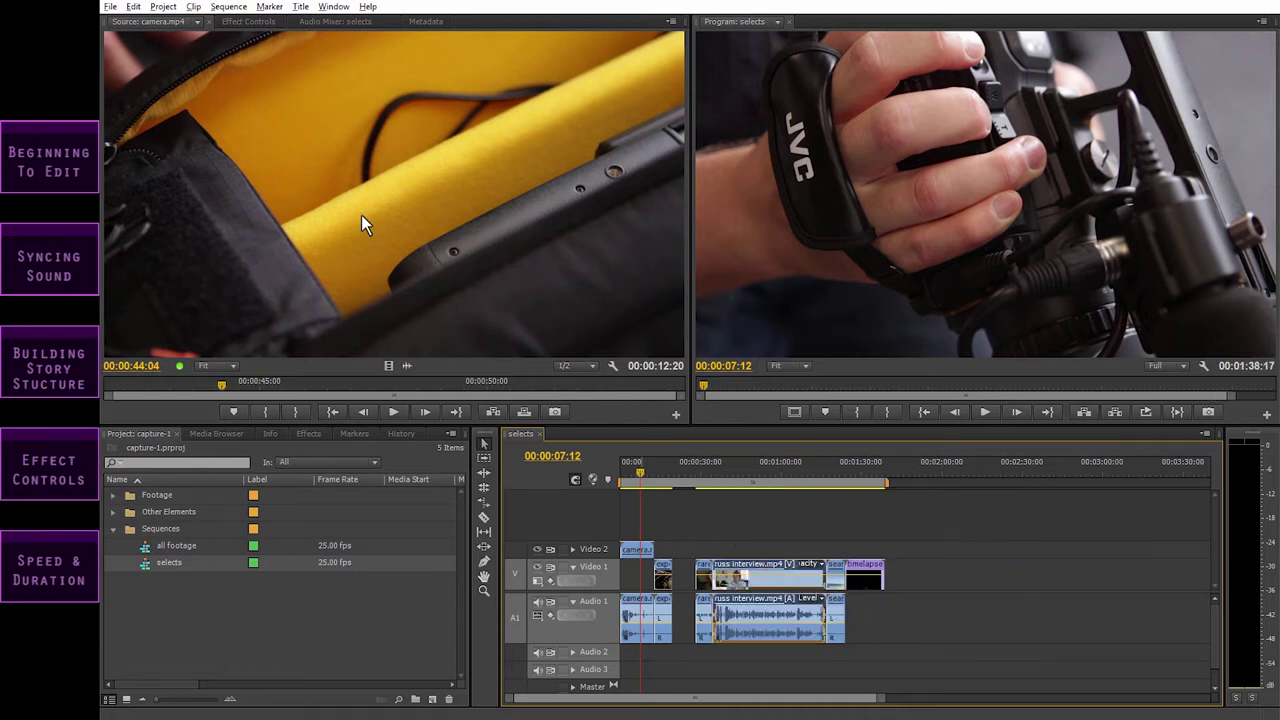
{"action": "left_click", "coordinate": [133, 7]}
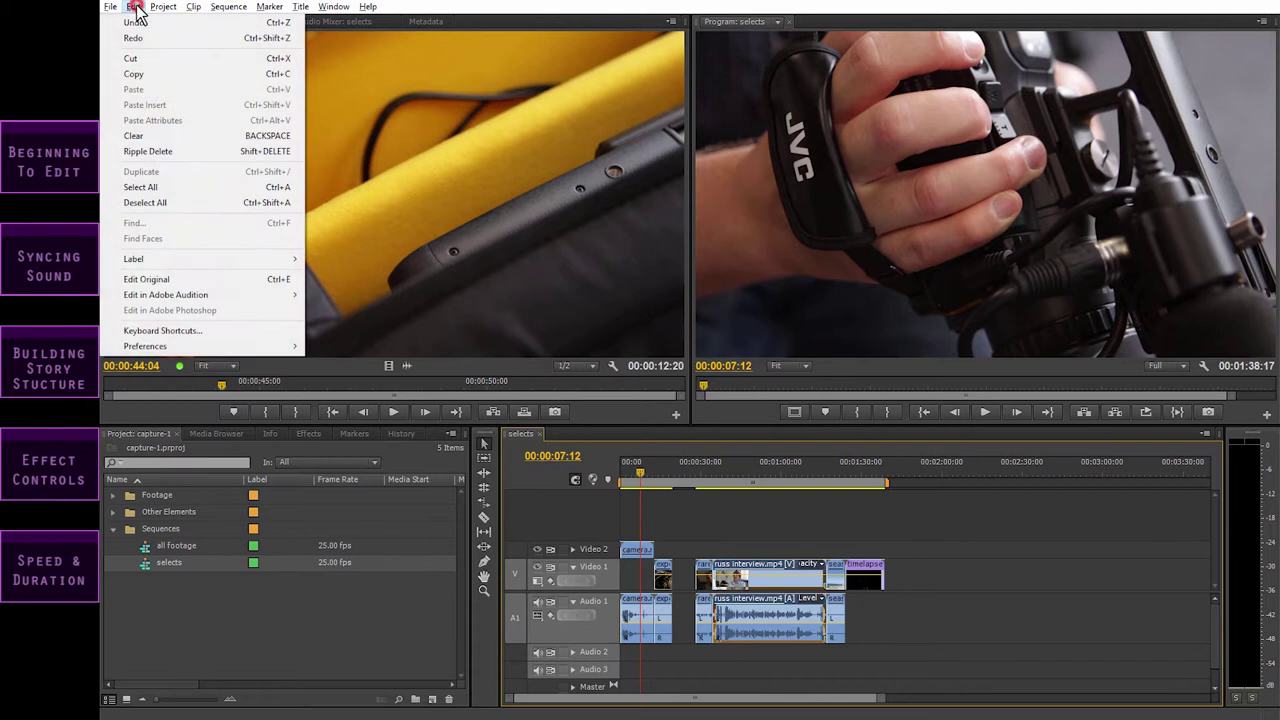
{"action": "left_click", "coordinate": [153, 61]}
{"action": "left_click_drag", "start_coordinate": [816, 469], "coordinate": [933, 473]}
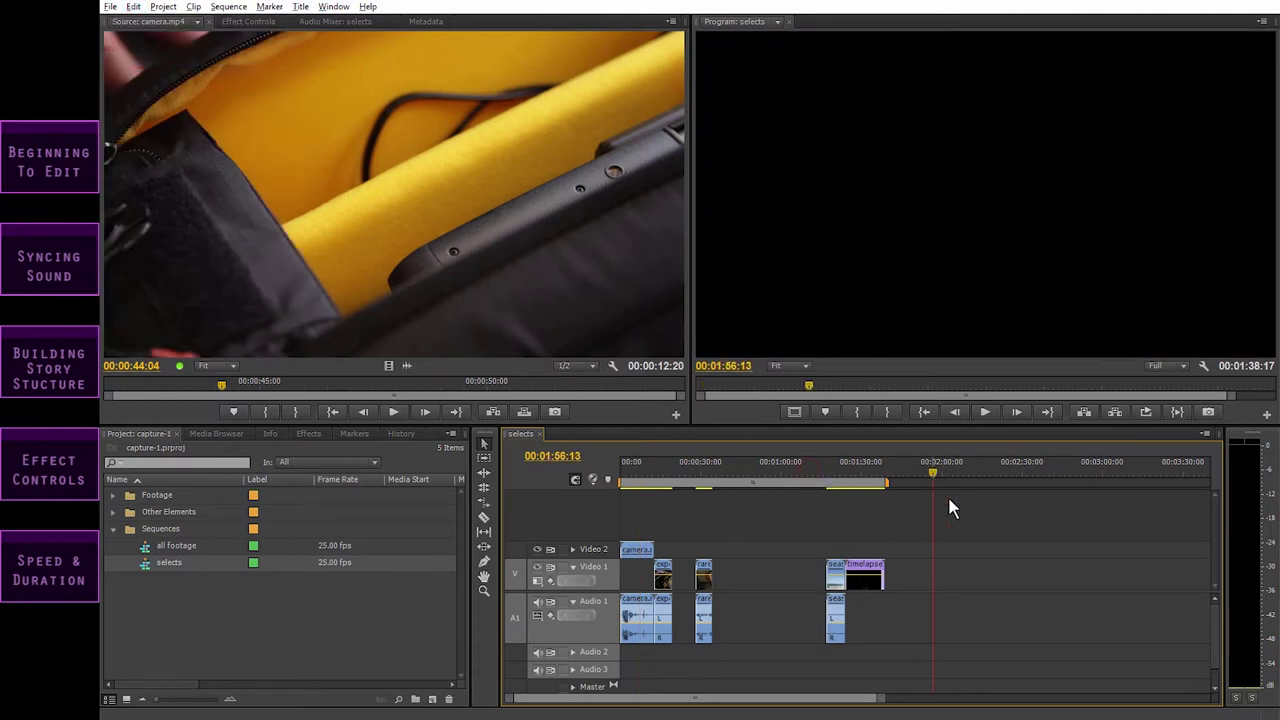
{"action": "left_click", "coordinate": [133, 7]}
{"action": "left_click", "coordinate": [176, 89]}
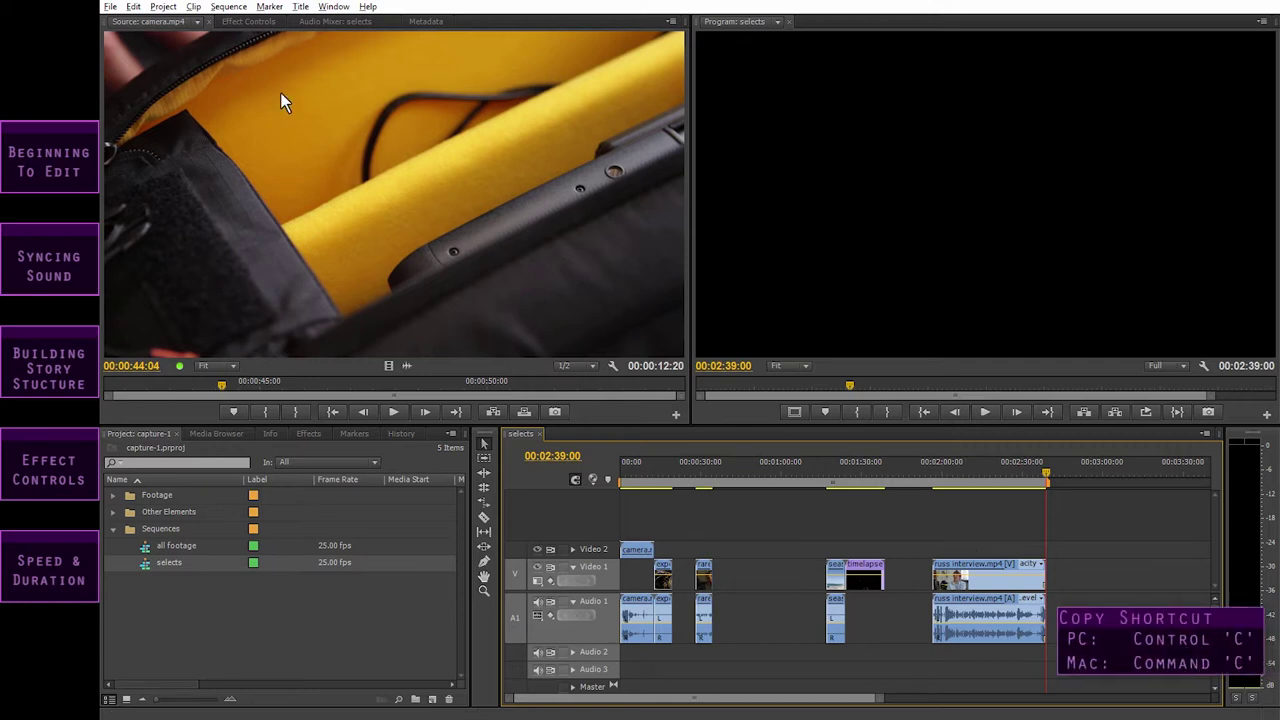
{"action": "left_click", "coordinate": [133, 7]}
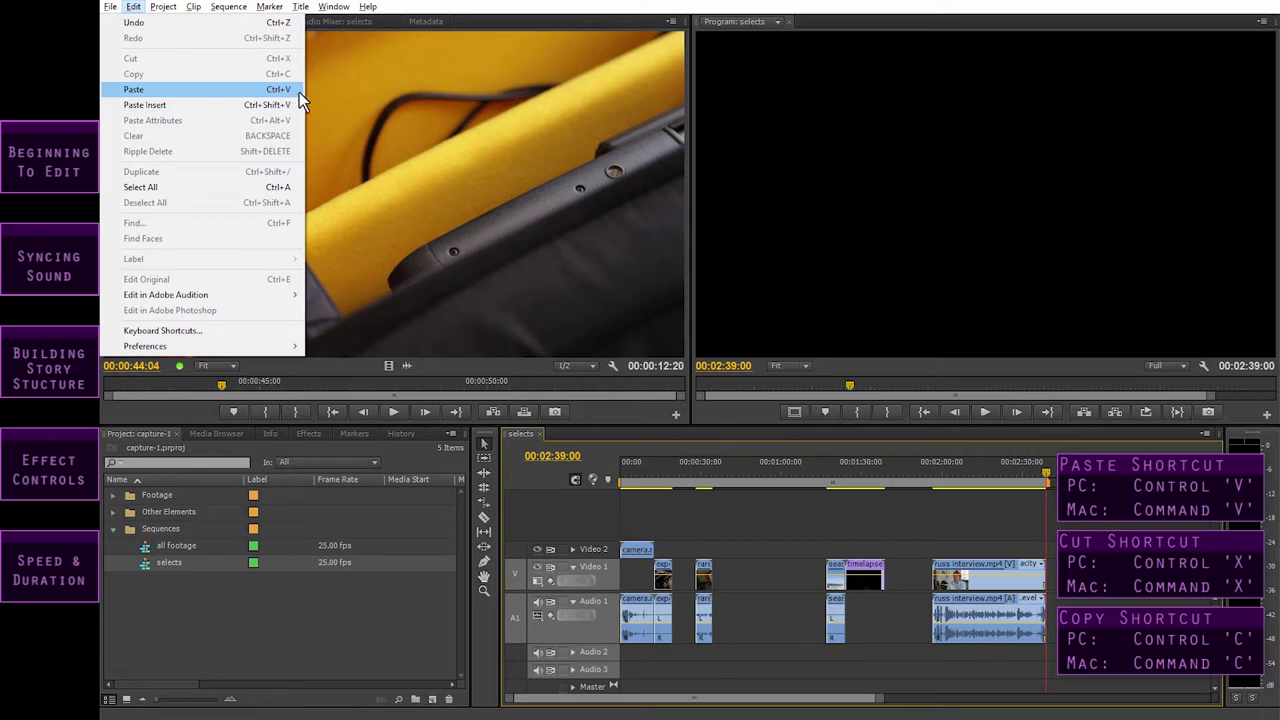
{"action": "left_click", "coordinate": [511, 440]}
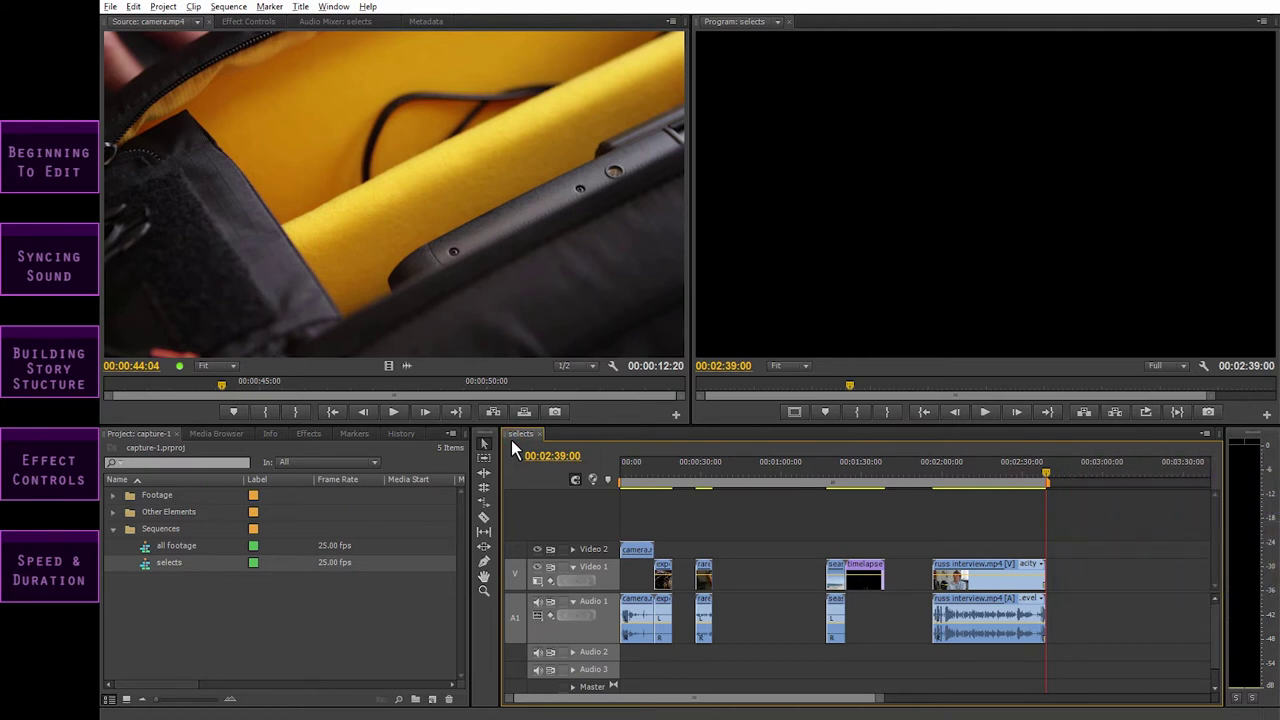
- Ripple-delete the empty gaps on Video 1 so the clips butt together
{"action": "left_click", "coordinate": [775, 578]}
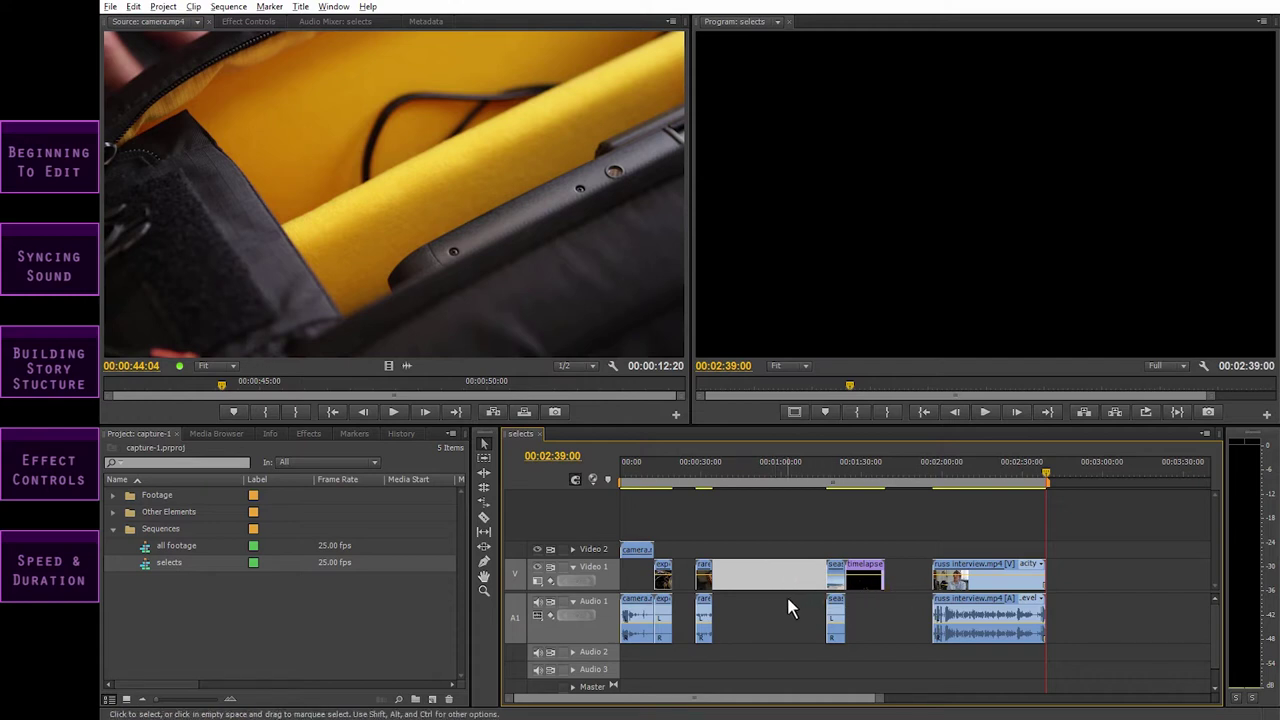
{"action": "left_click_drag", "start_coordinate": [893, 543], "coordinate": [817, 666]}
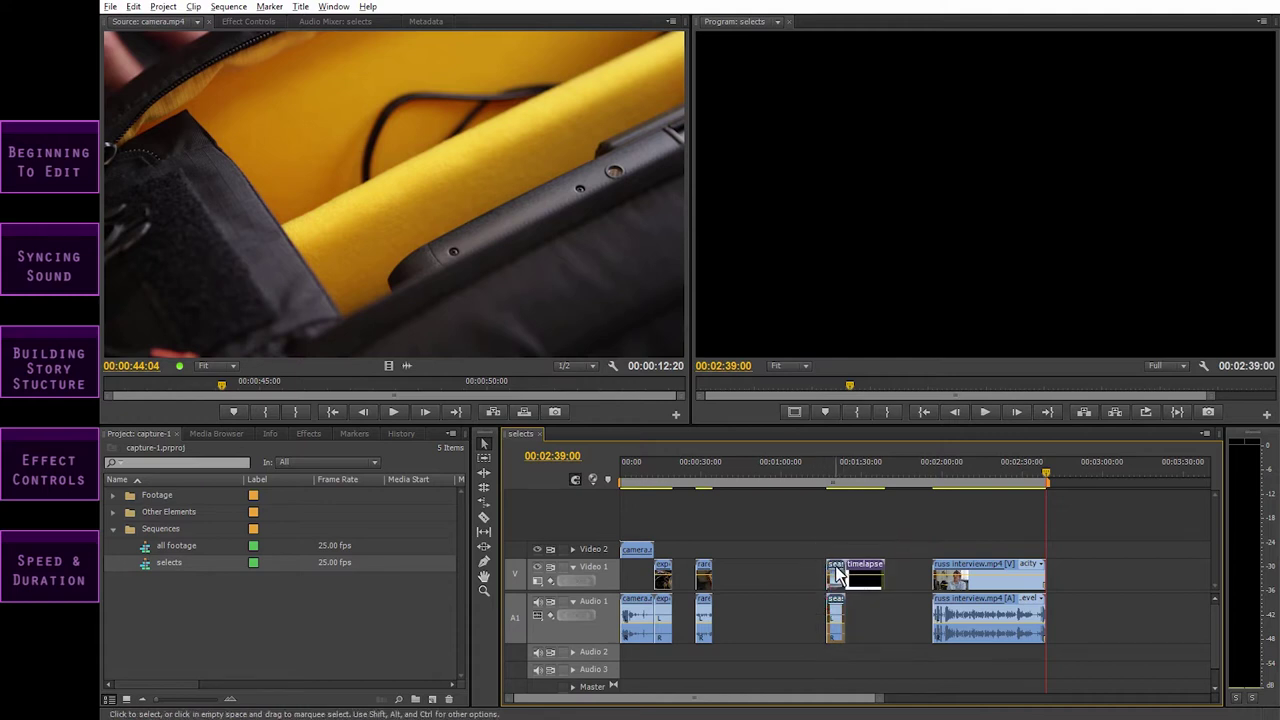
{"action": "left_click", "coordinate": [775, 571]}
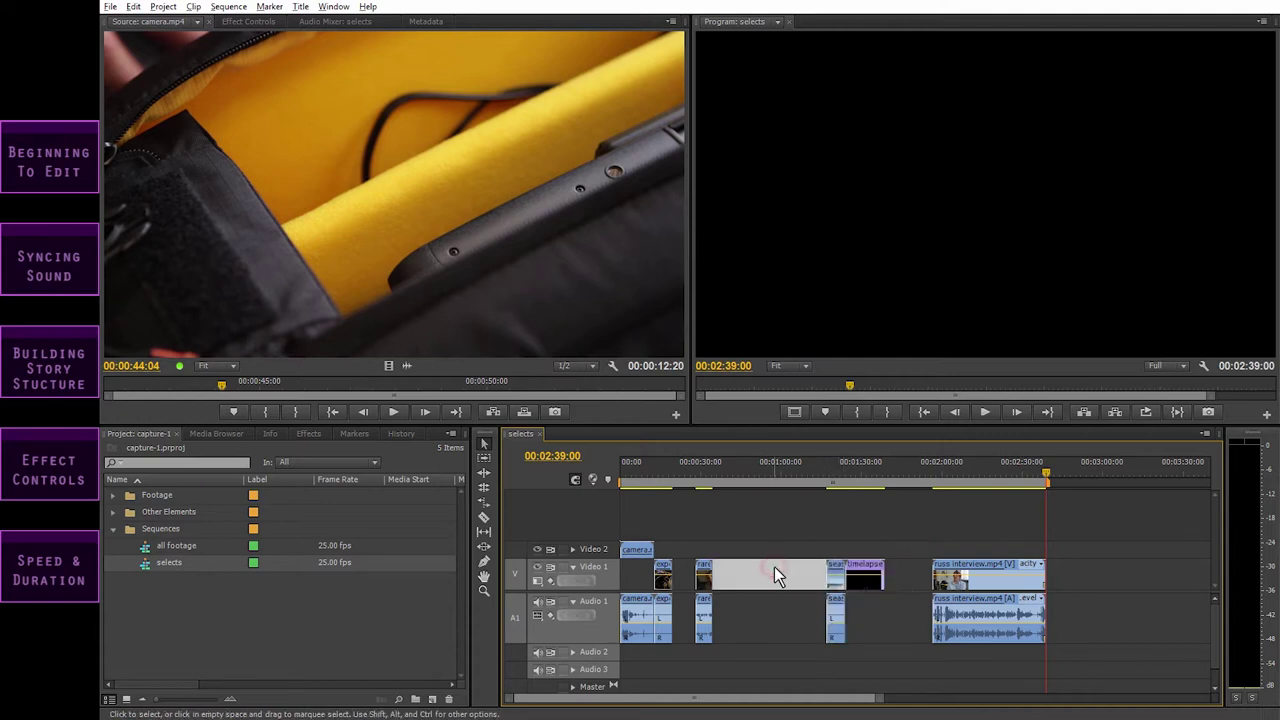
{"action": "left_click", "coordinate": [774, 568]}
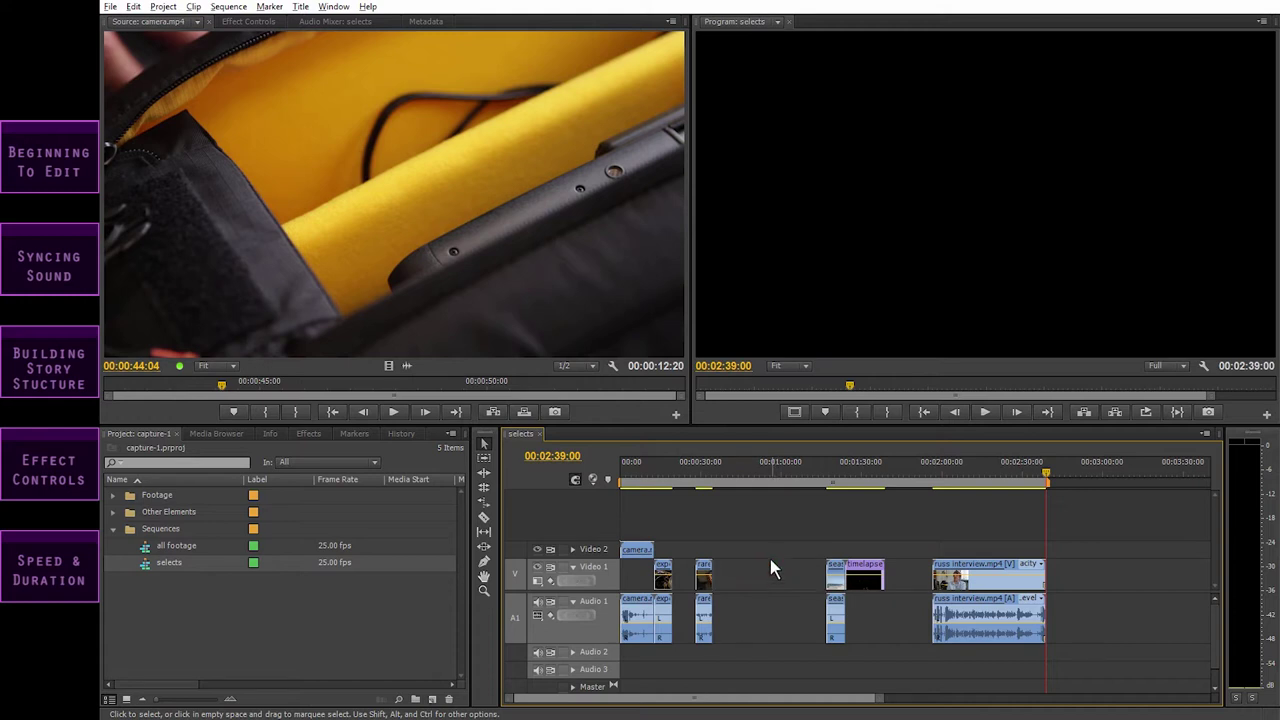
{"action": "left_click", "coordinate": [770, 577]}
{"action": "key", "text": "Delete"}
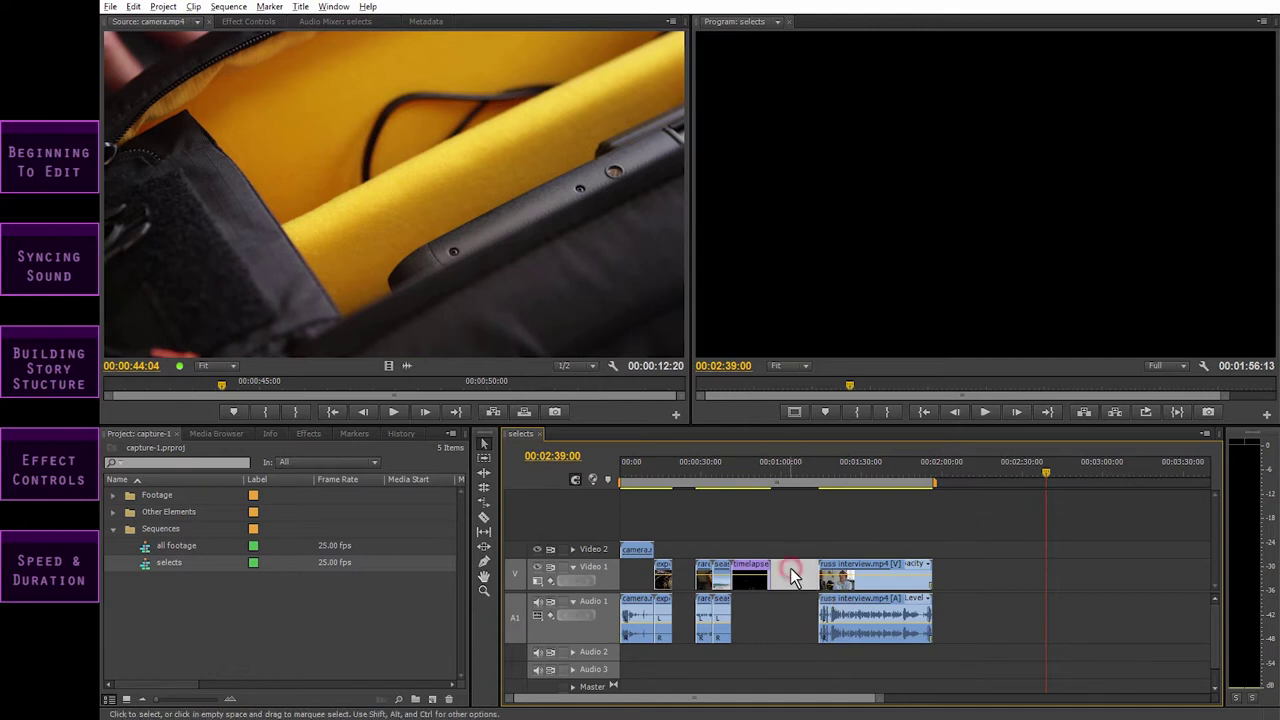
{"action": "key", "text": "Delete"}
{"action": "left_click", "coordinate": [685, 575]}
{"action": "key", "text": "Delete"}
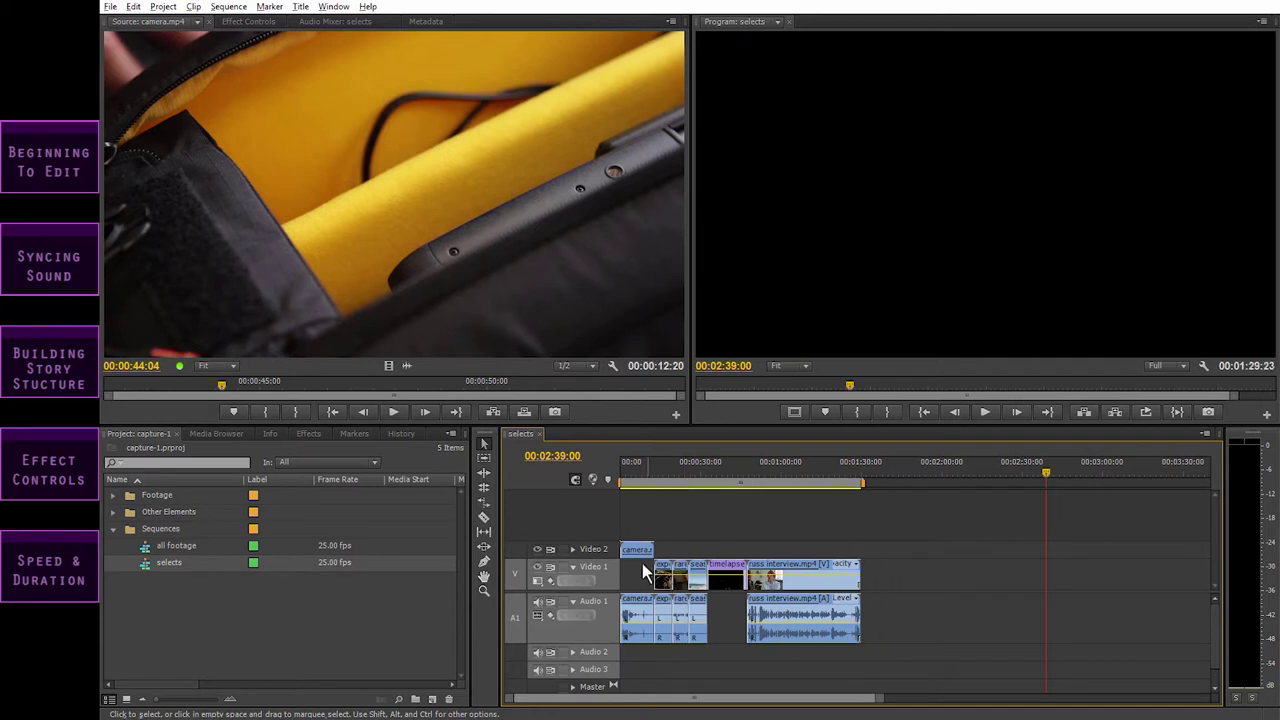
- Drop camera.mp4 from Video 2 to the start of Video 1
{"action": "left_click_drag", "start_coordinate": [636, 550], "coordinate": [652, 578]}
{"action": "left_click", "coordinate": [745, 466]}
{"action": "key", "text": "="}
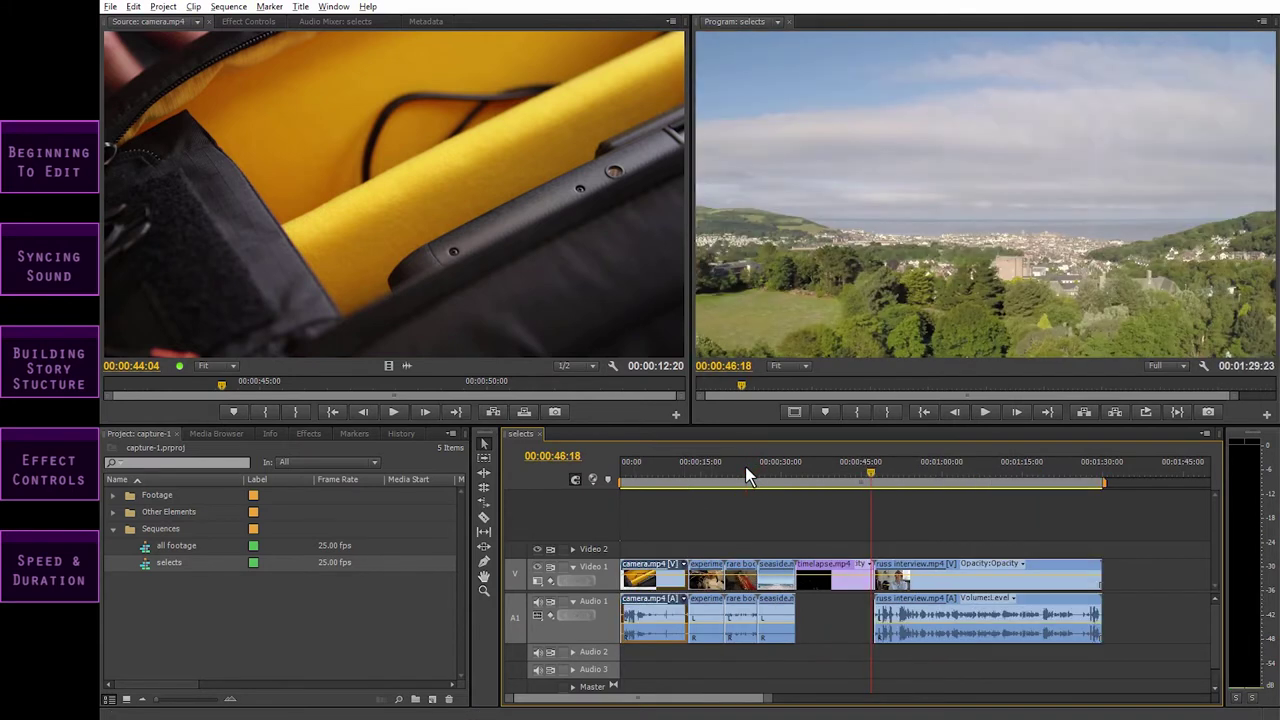
- Place russ interview sound.aif on Audio 2 beneath the russ interview clip
{"action": "left_click_drag", "start_coordinate": [872, 465], "coordinate": [897, 476]}
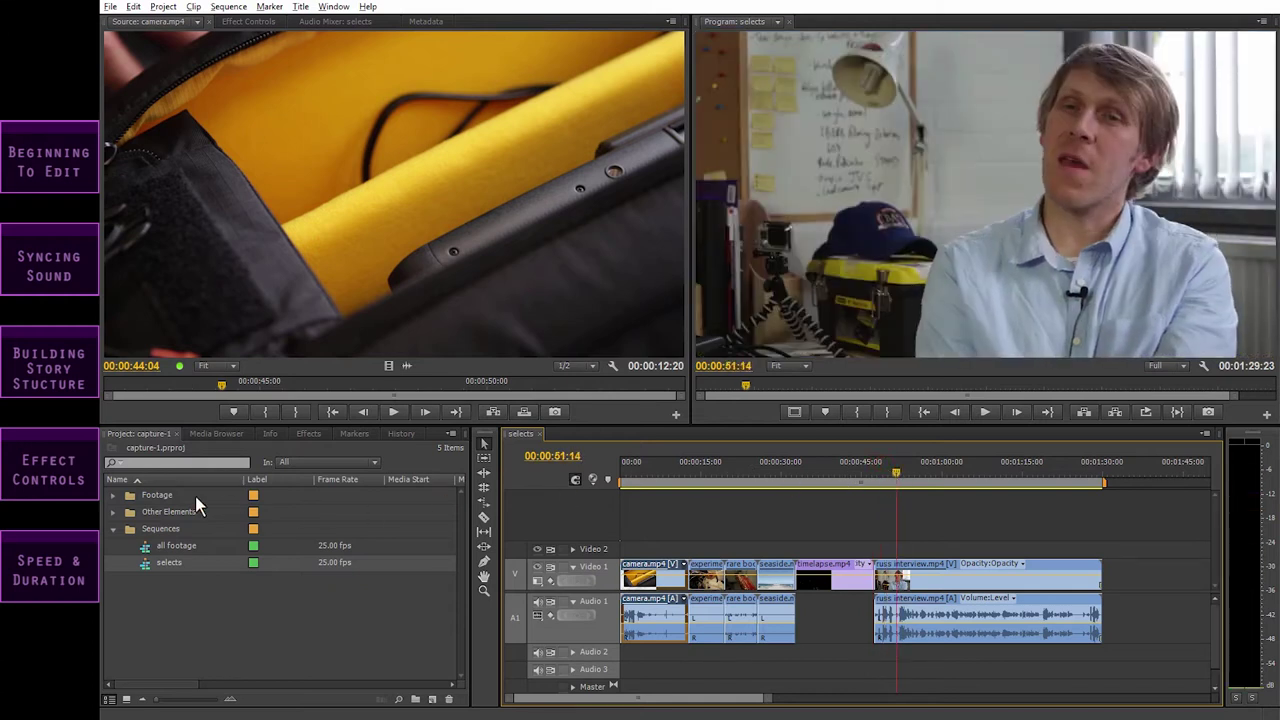
{"action": "left_click", "coordinate": [114, 495]}
{"action": "left_click", "coordinate": [194, 530]}
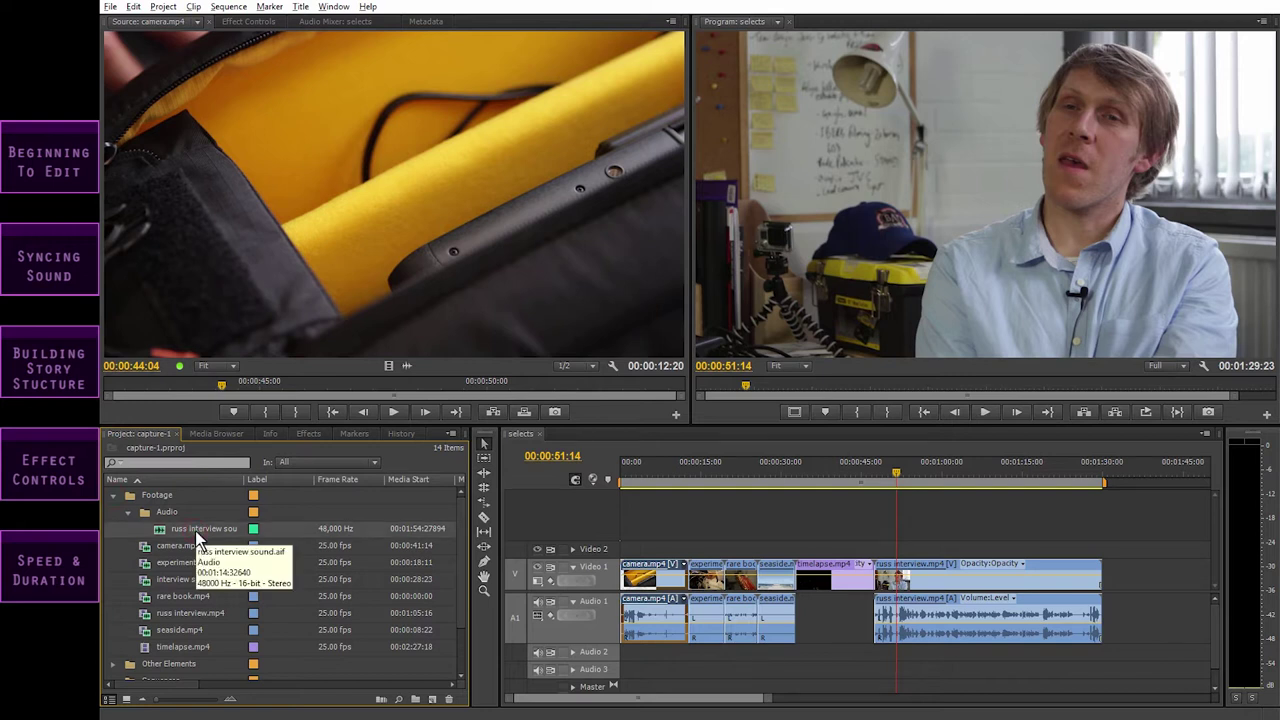
{"action": "left_click_drag", "start_coordinate": [158, 531], "coordinate": [890, 628]}
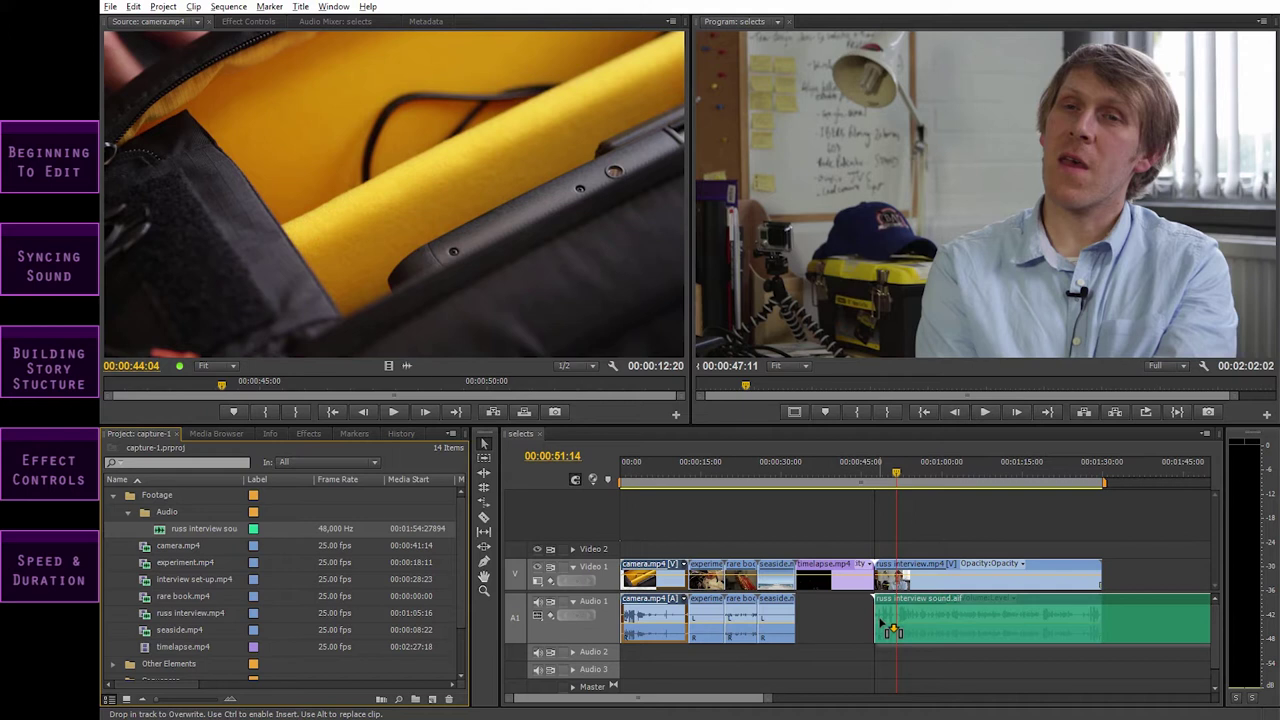
{"action": "left_click_drag", "start_coordinate": [880, 620], "coordinate": [881, 619]}
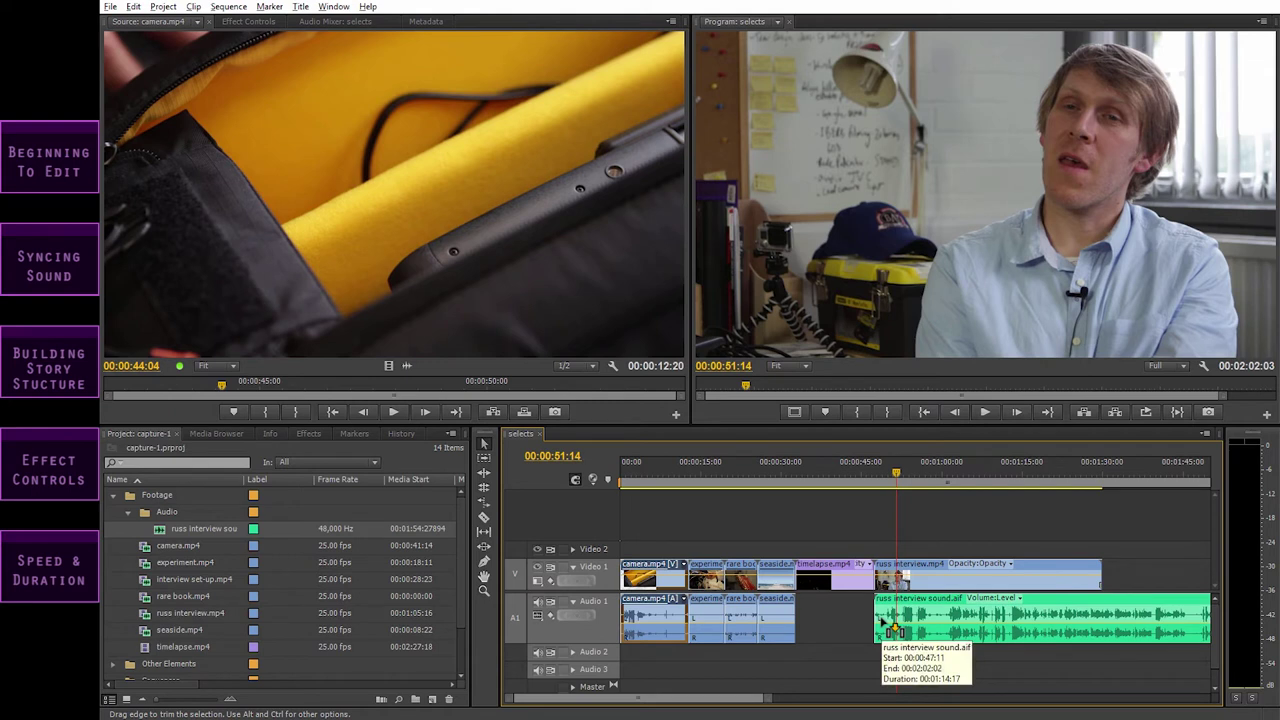
{"action": "key", "text": "ctrl+z"}
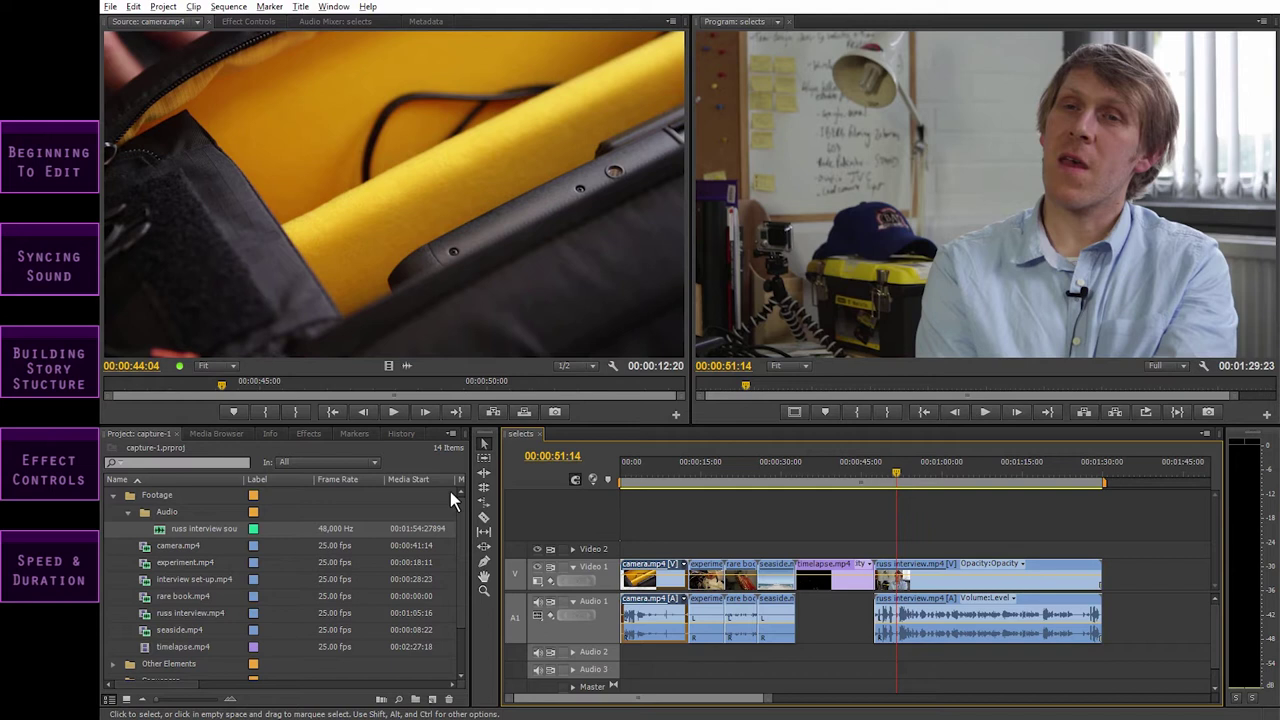
{"action": "left_click_drag", "start_coordinate": [160, 530], "coordinate": [888, 659]}
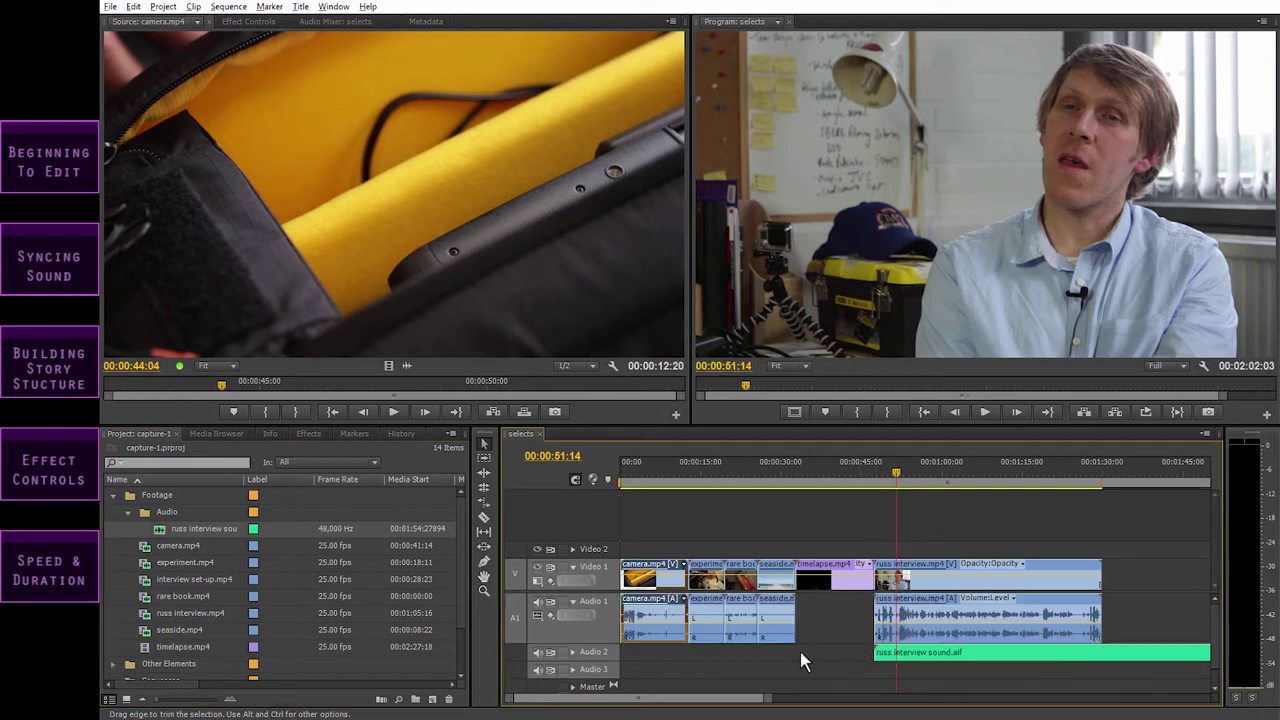
- Make the Audio 2 track taller and zoom around 00:01:03:19
{"action": "left_click", "coordinate": [572, 651]}
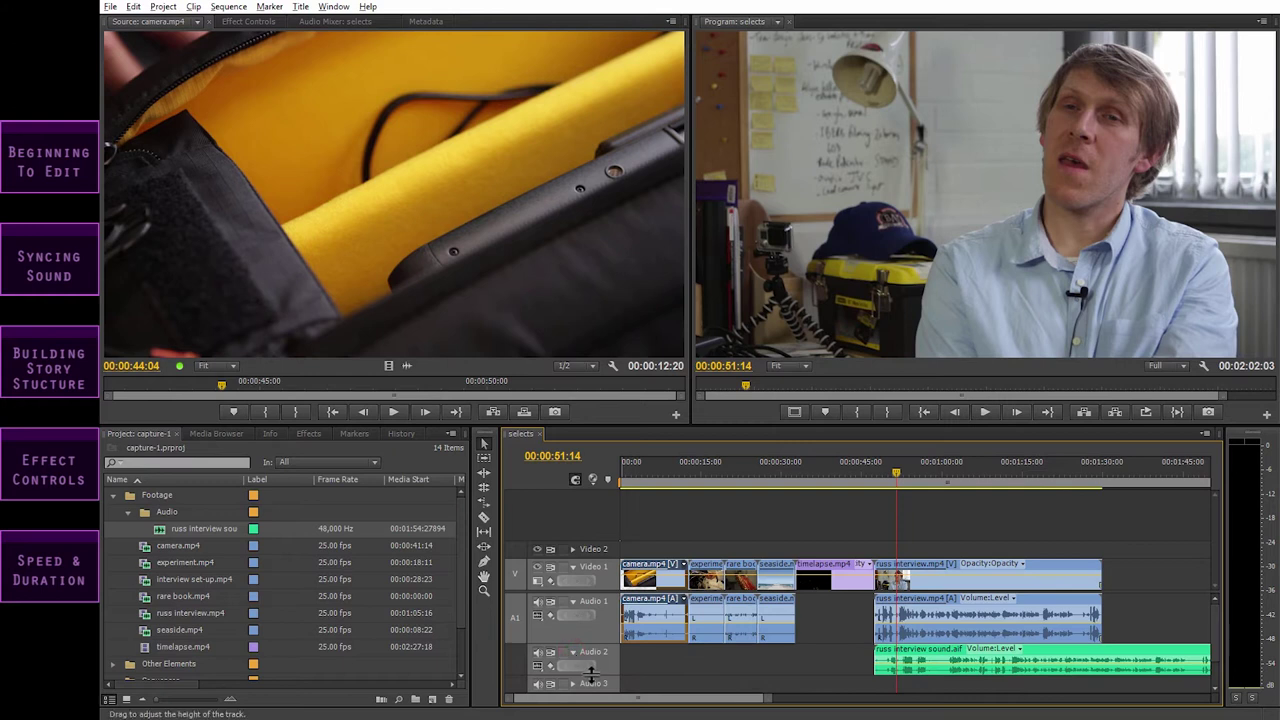
{"action": "left_click_drag", "start_coordinate": [592, 680], "coordinate": [600, 690]}
{"action": "key", "text": "minus"}
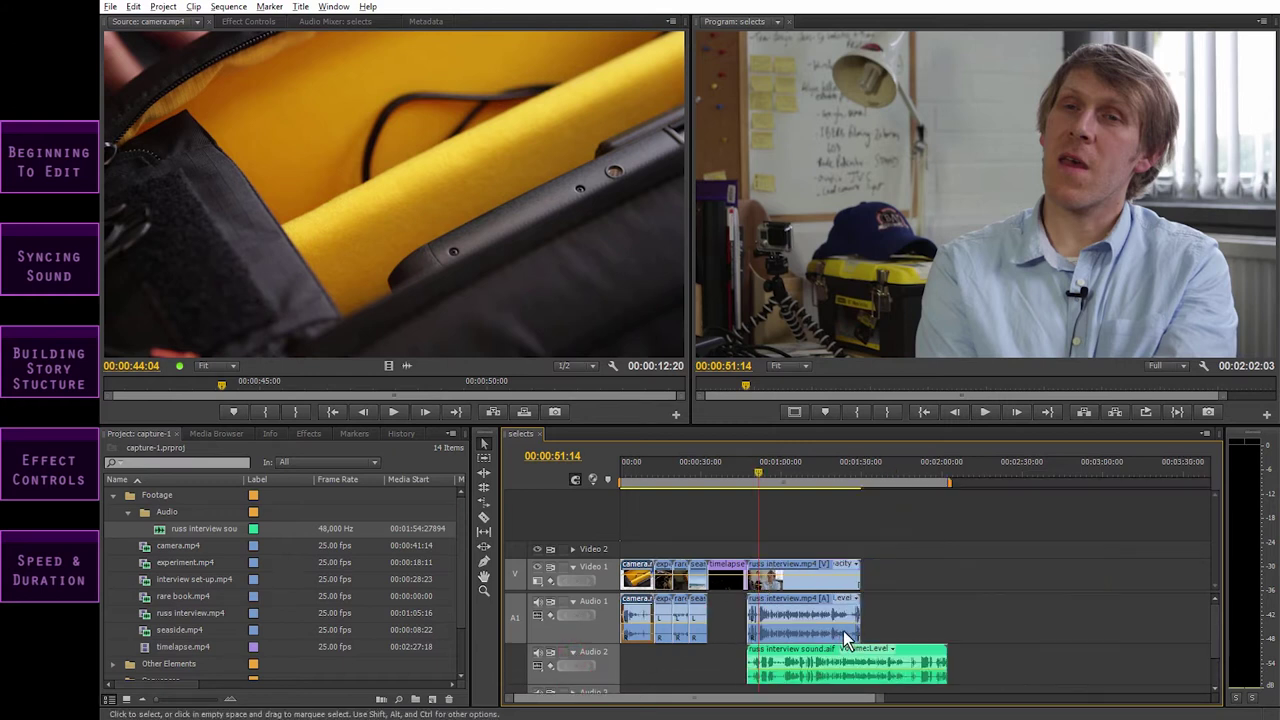
{"action": "left_click", "coordinate": [789, 471]}
{"action": "key", "text": "equal"}
{"action": "mouse_move", "coordinate": [749, 697]}
{"action": "left_mouse_down"}
{"action": "mouse_move", "coordinate": [762, 708]}
{"action": "mouse_move", "coordinate": [745, 708]}
{"action": "left_mouse_up"}
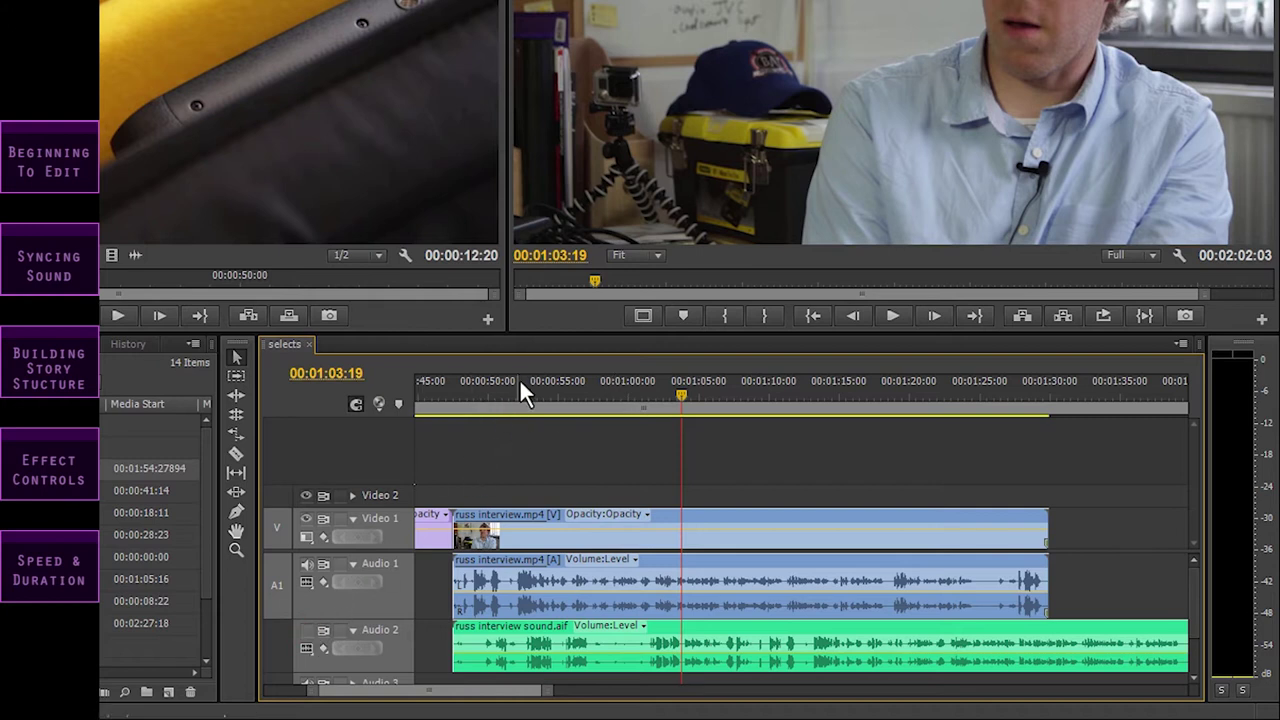
- Play the interview from about 00:00:50 and return the playhead to 00:00:51:18
{"action": "left_click_drag", "start_coordinate": [519, 392], "coordinate": [492, 394]}
{"action": "key", "text": "space"}
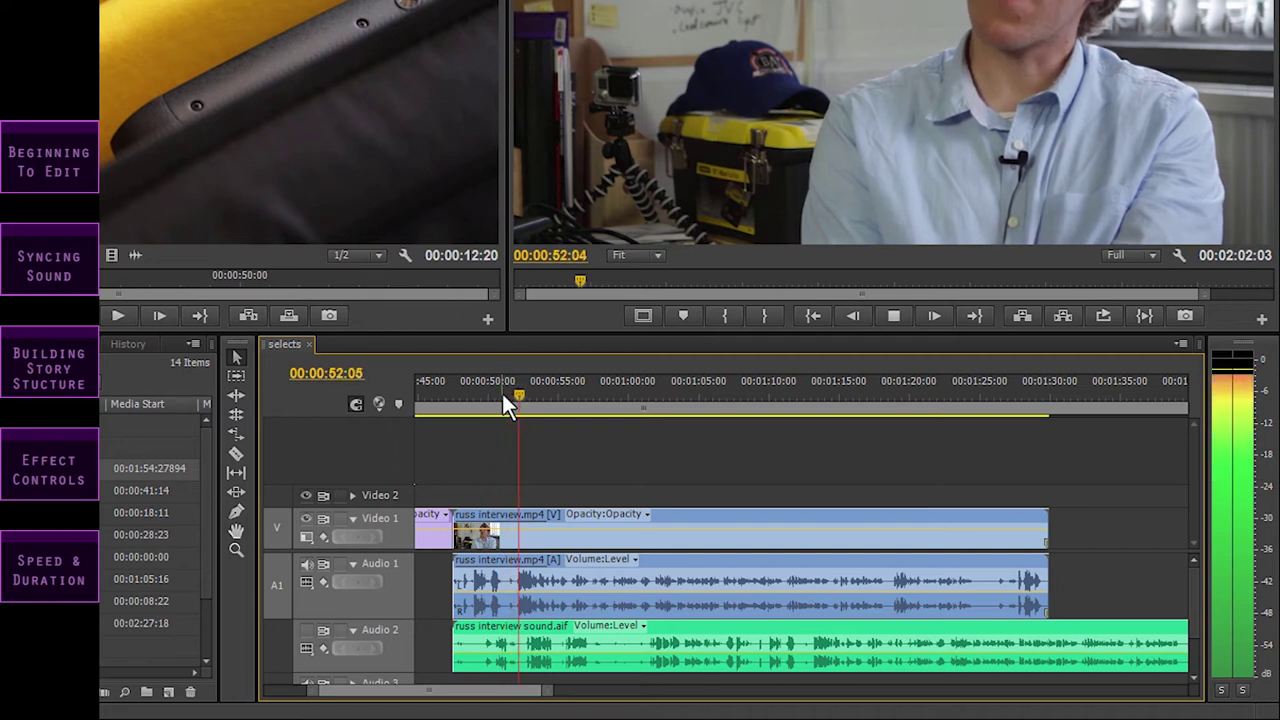
{"action": "key", "text": "space"}
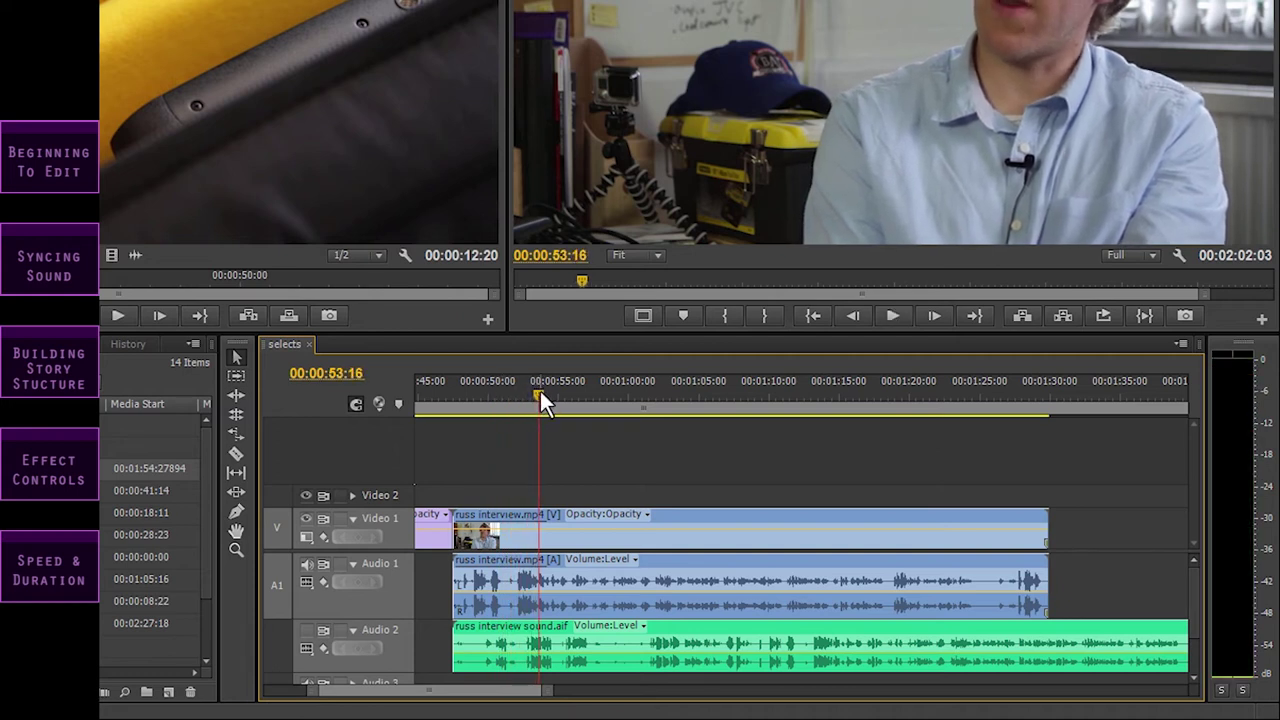
{"action": "left_click_drag", "start_coordinate": [540, 391], "coordinate": [514, 391]}
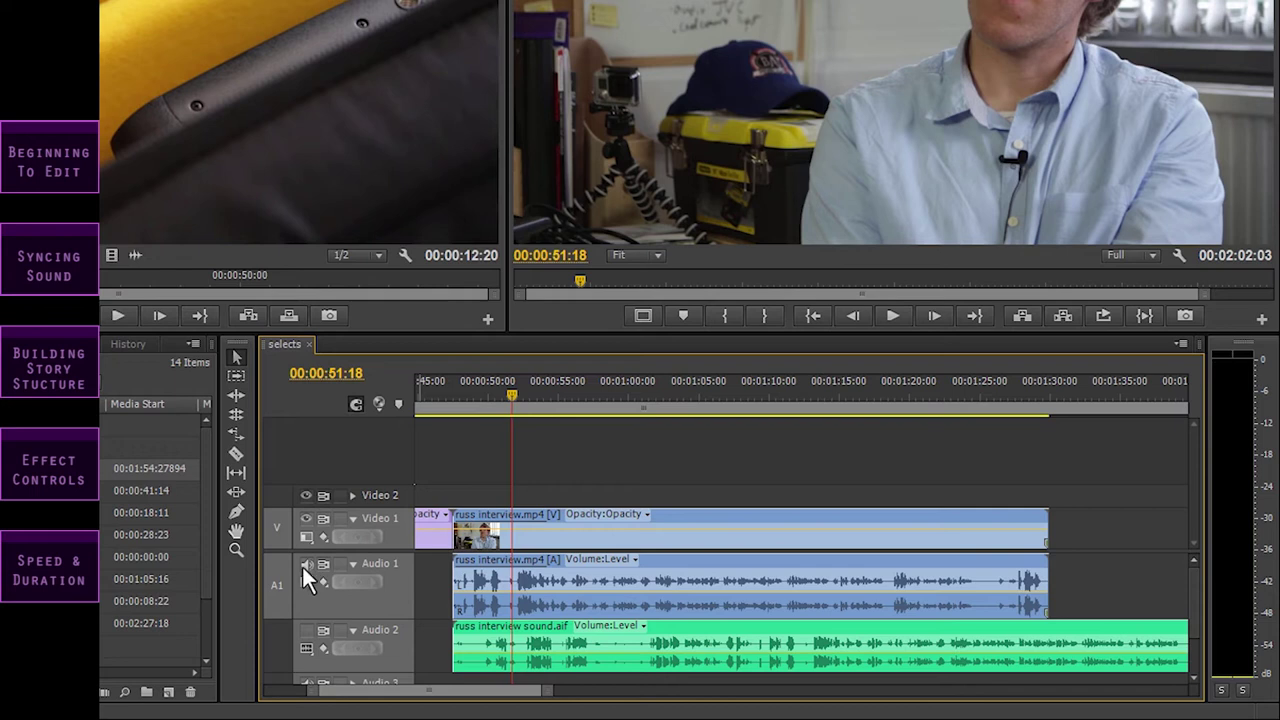
- Turn on Audio 2 track output and play the interview sound from 00:00:51:18 and 01:13
{"action": "left_click", "coordinate": [307, 631]}
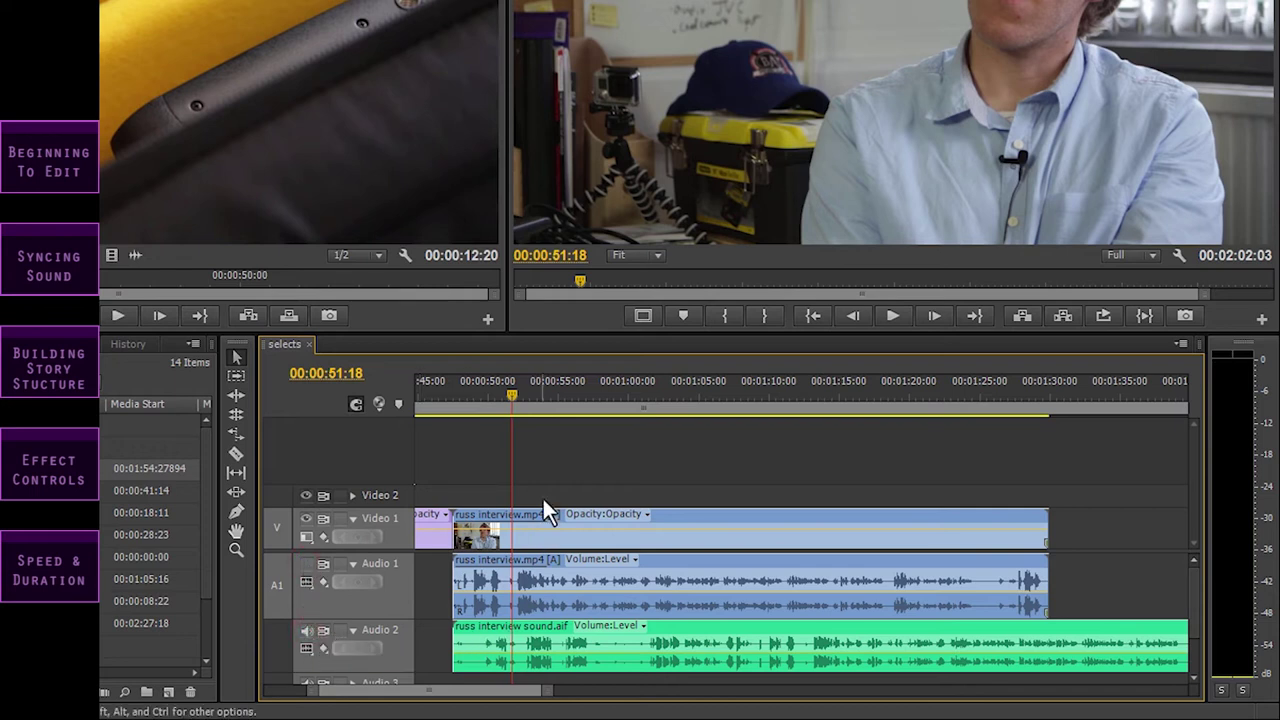
{"action": "key", "text": "space"}
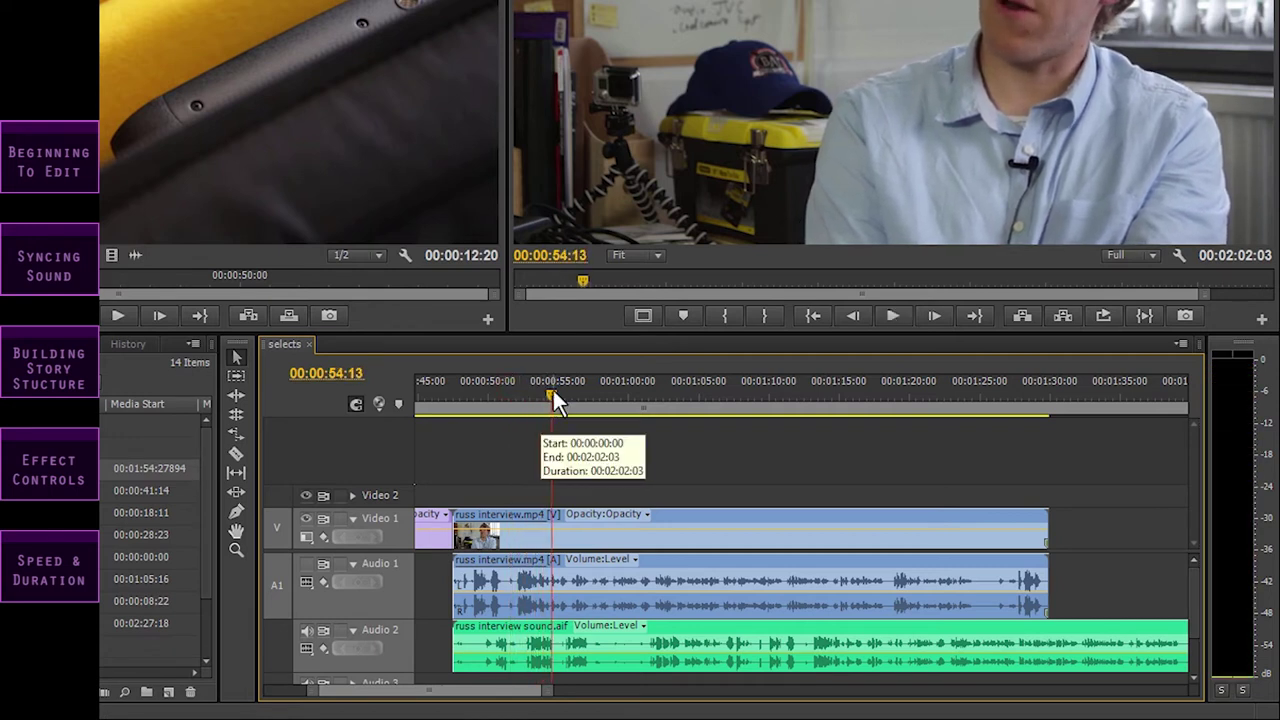
{"action": "left_click_drag", "start_coordinate": [552, 395], "coordinate": [645, 403]}
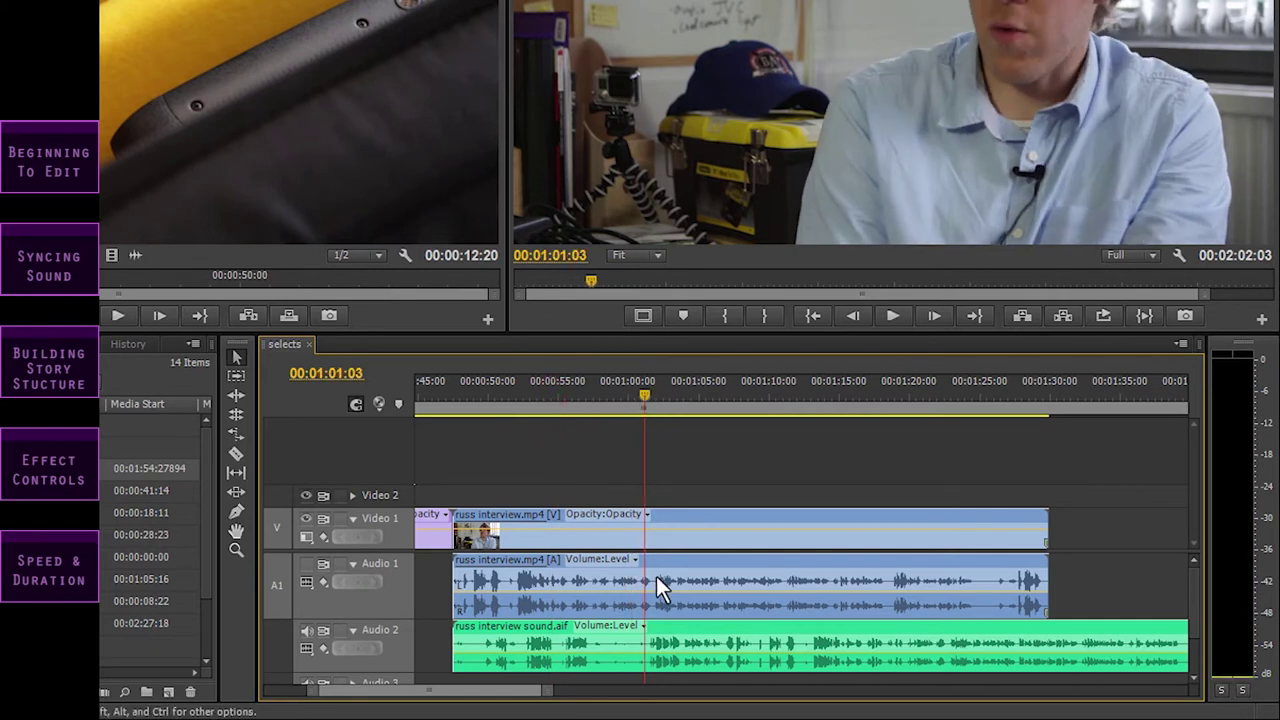
{"action": "left_click", "coordinate": [808, 393]}
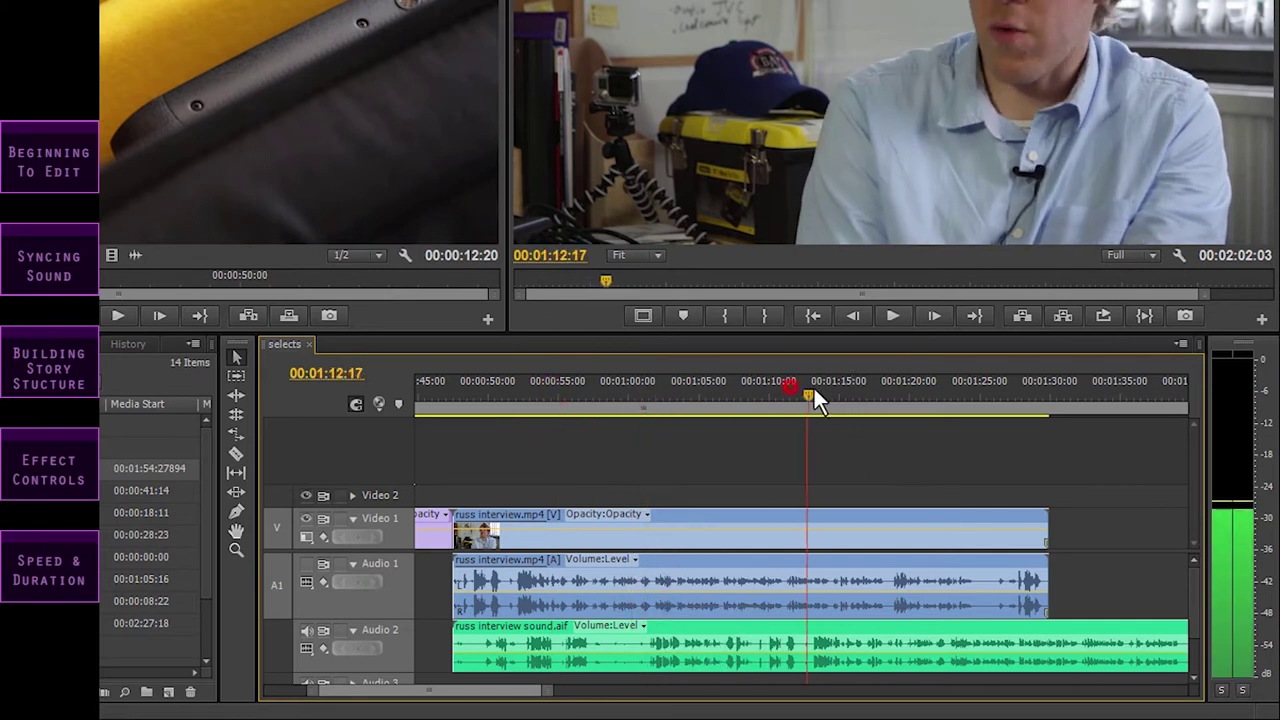
{"action": "key", "text": "space"}
{"action": "key", "text": "space"}
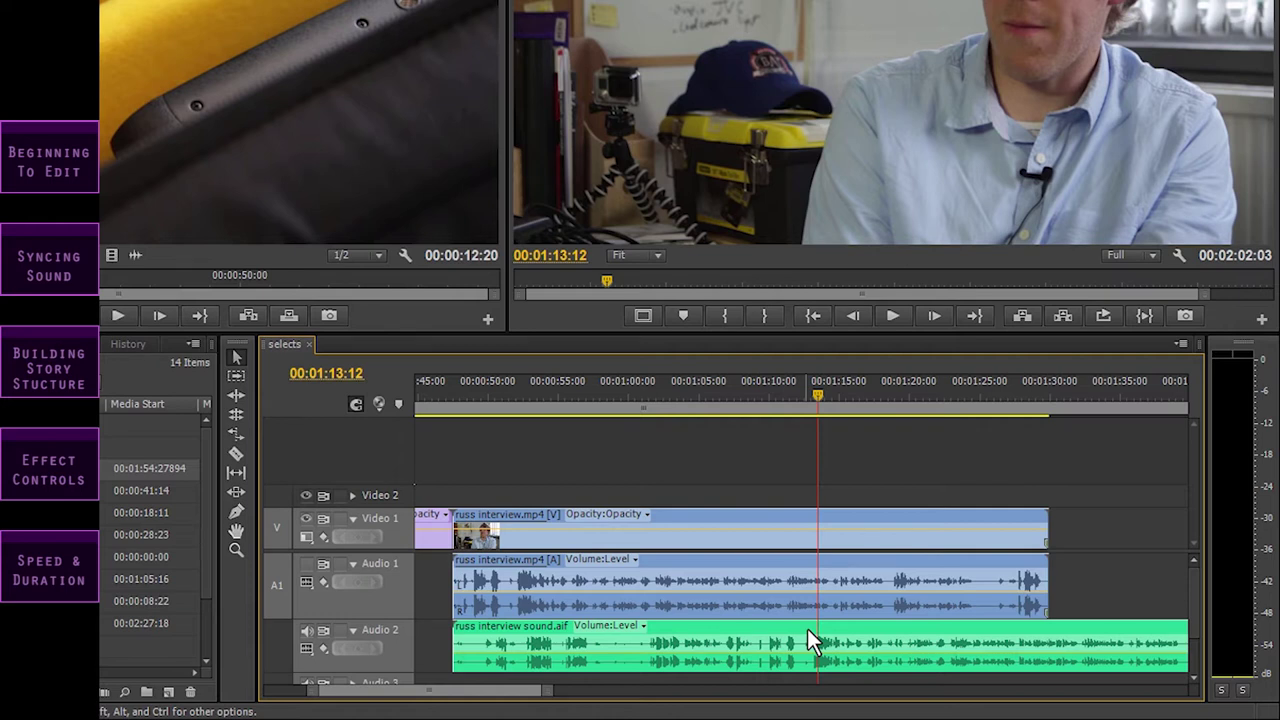
- Slide russ interview sound.aif earlier on Audio 2 to roughly sync it near 00:00:51
{"action": "left_click_drag", "start_coordinate": [826, 638], "coordinate": [522, 640]}
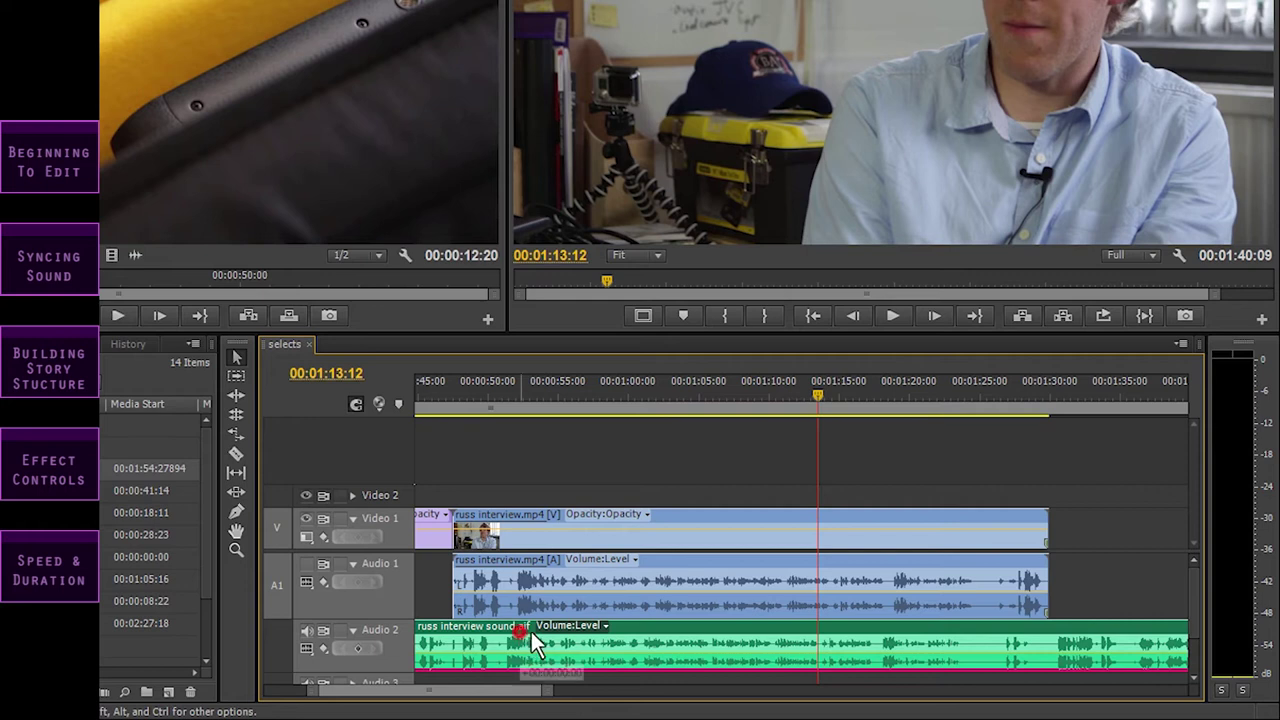
{"action": "left_click_drag", "start_coordinate": [512, 384], "coordinate": [498, 396]}
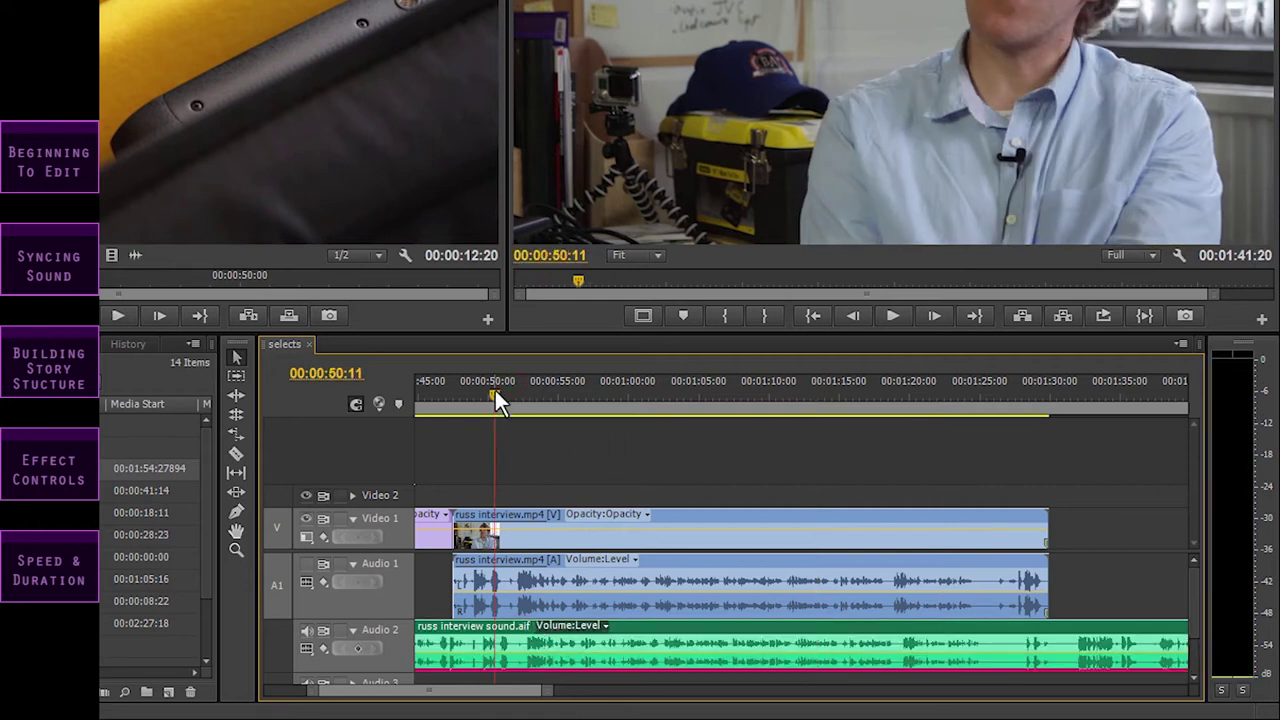
{"action": "key", "text": "equal"}
{"action": "key", "text": "equal"}
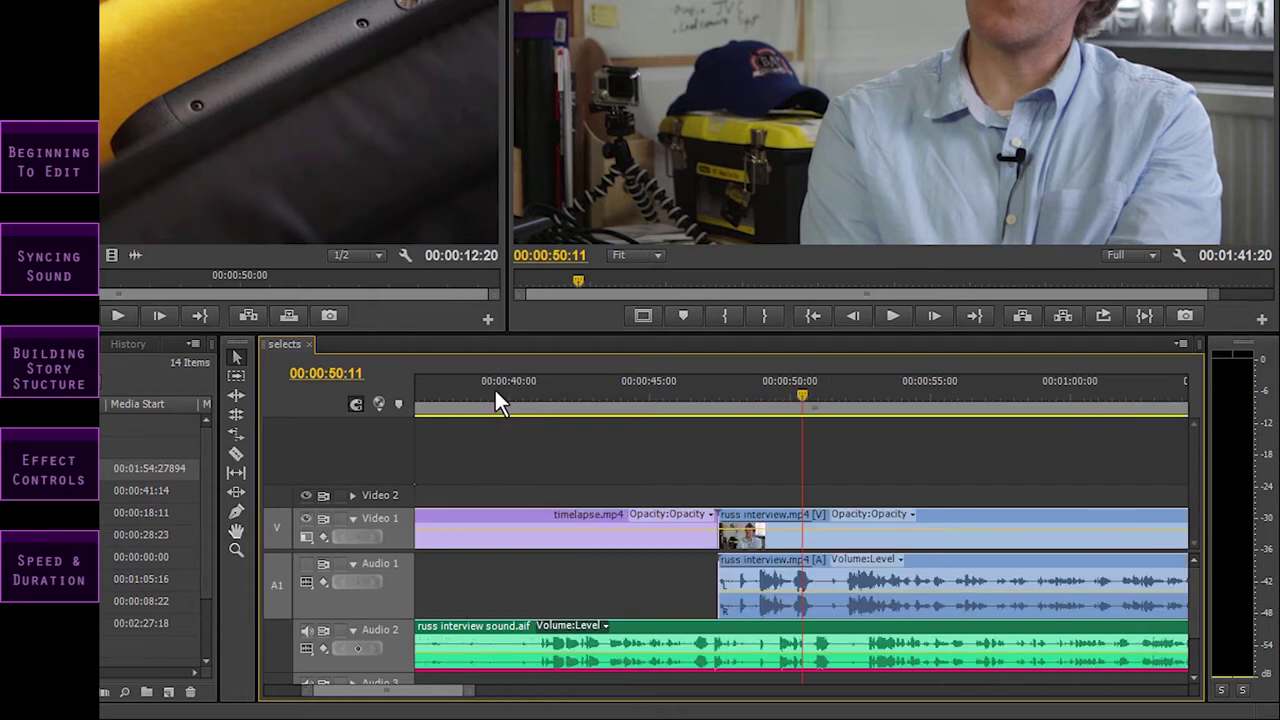
{"action": "left_click_drag", "start_coordinate": [849, 632], "coordinate": [807, 630]}
{"action": "left_click", "coordinate": [807, 629]}
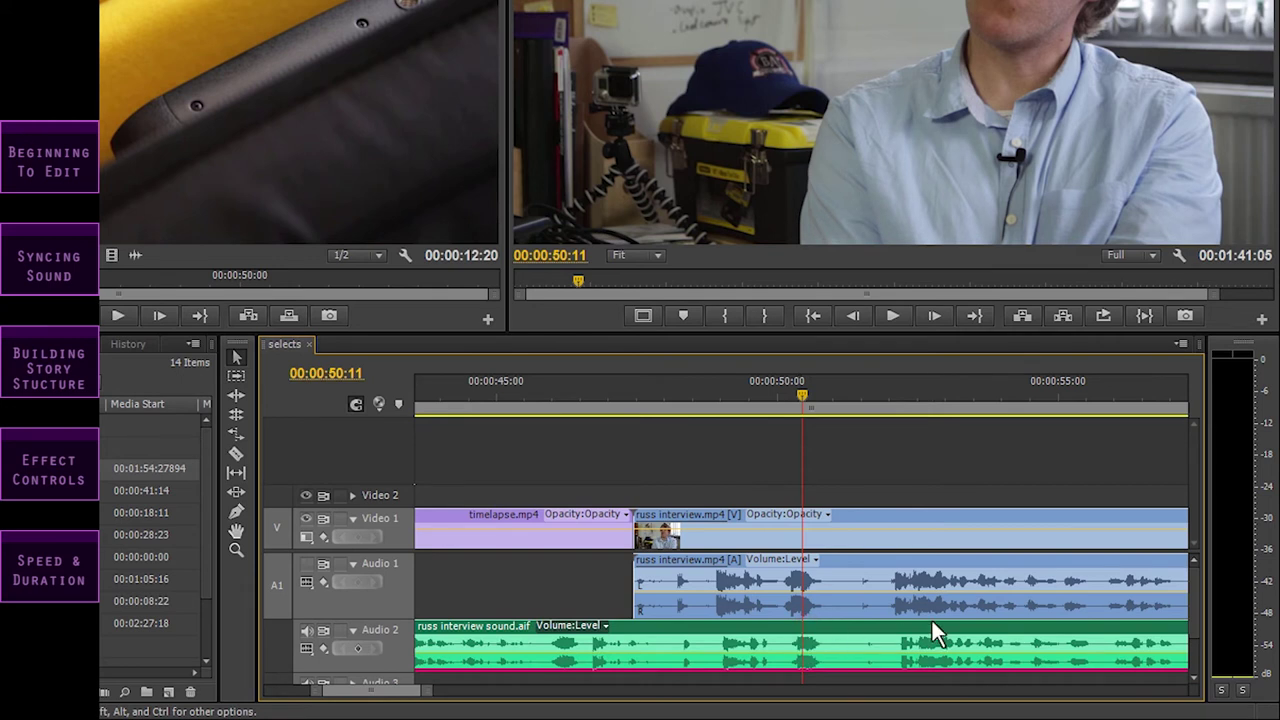
{"action": "left_click", "coordinate": [803, 628]}
{"action": "left_click_drag", "start_coordinate": [803, 394], "coordinate": [869, 391]}
{"action": "key", "text": "="}
{"action": "left_click", "coordinate": [862, 630]}
{"action": "key", "text": "-"}
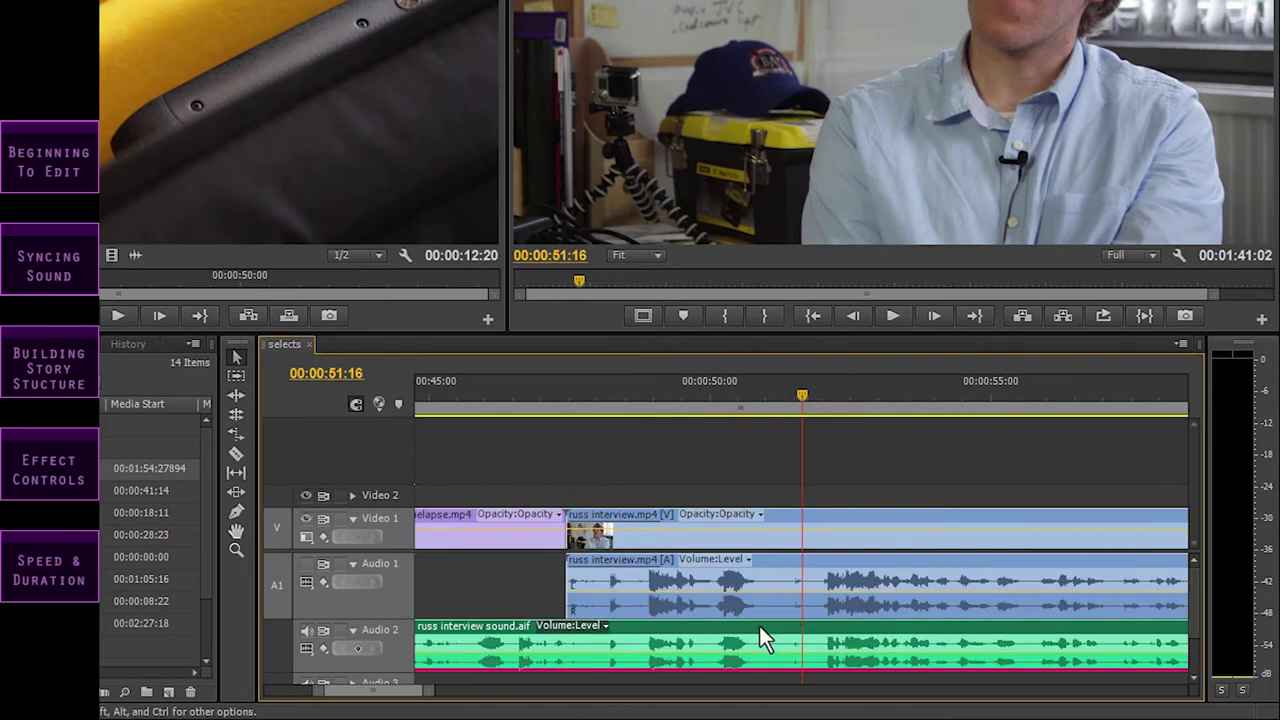
{"action": "key", "text": "="}
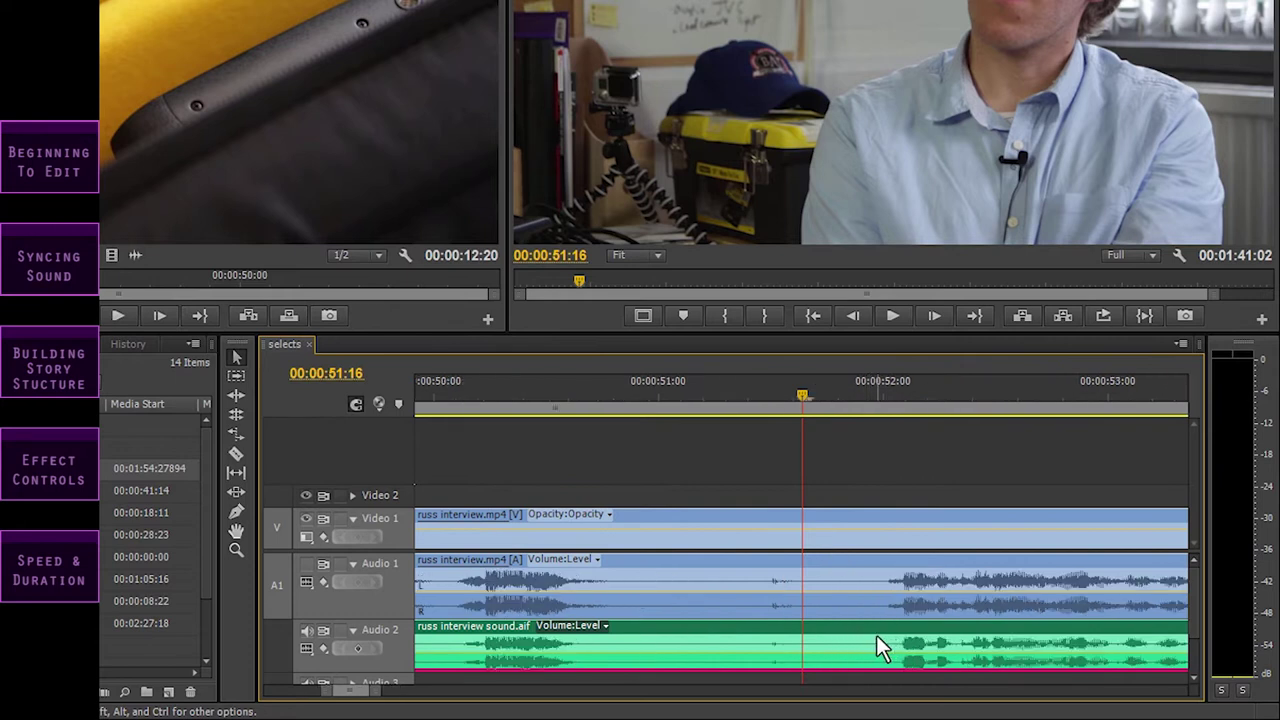
- Turn on Audio 1 track output and play from 51:18 to hear both tracks
{"action": "left_click", "coordinate": [306, 564]}
{"action": "left_click_drag", "start_coordinate": [680, 395], "coordinate": [636, 403]}
{"action": "key", "text": "space"}
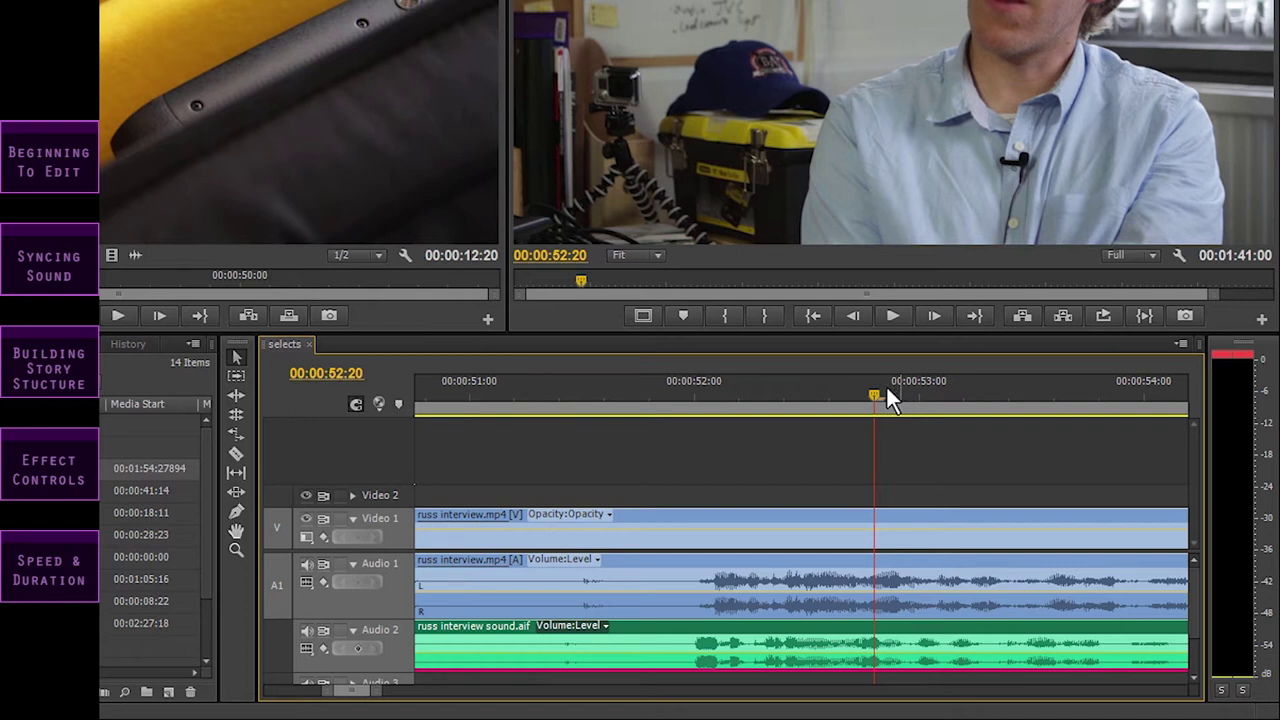
- At 00:00:52:00, shift the Audio 2 interview sound one frame earlier
{"action": "scroll", "coordinate": [759, 624], "scroll_direction": "down", "scroll_amount": 3}
{"action": "left_click", "coordinate": [629, 386]}
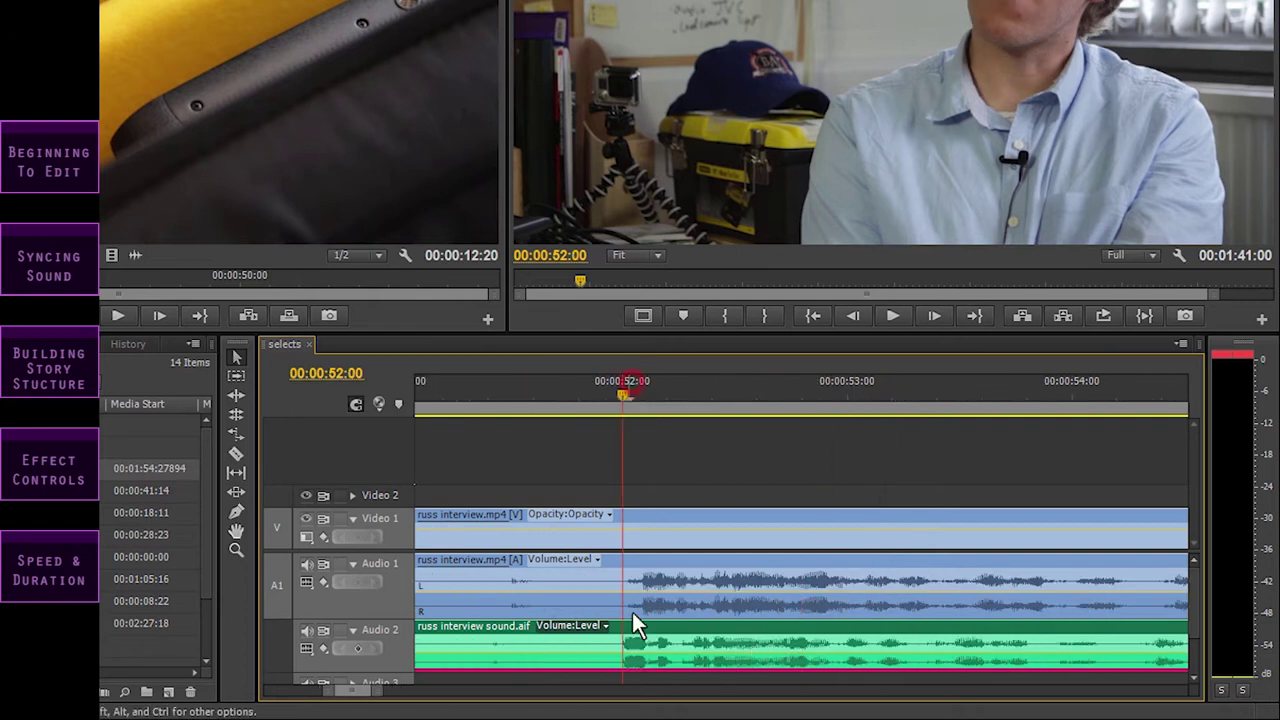
{"action": "left_click_drag", "start_coordinate": [656, 632], "coordinate": [642, 636]}
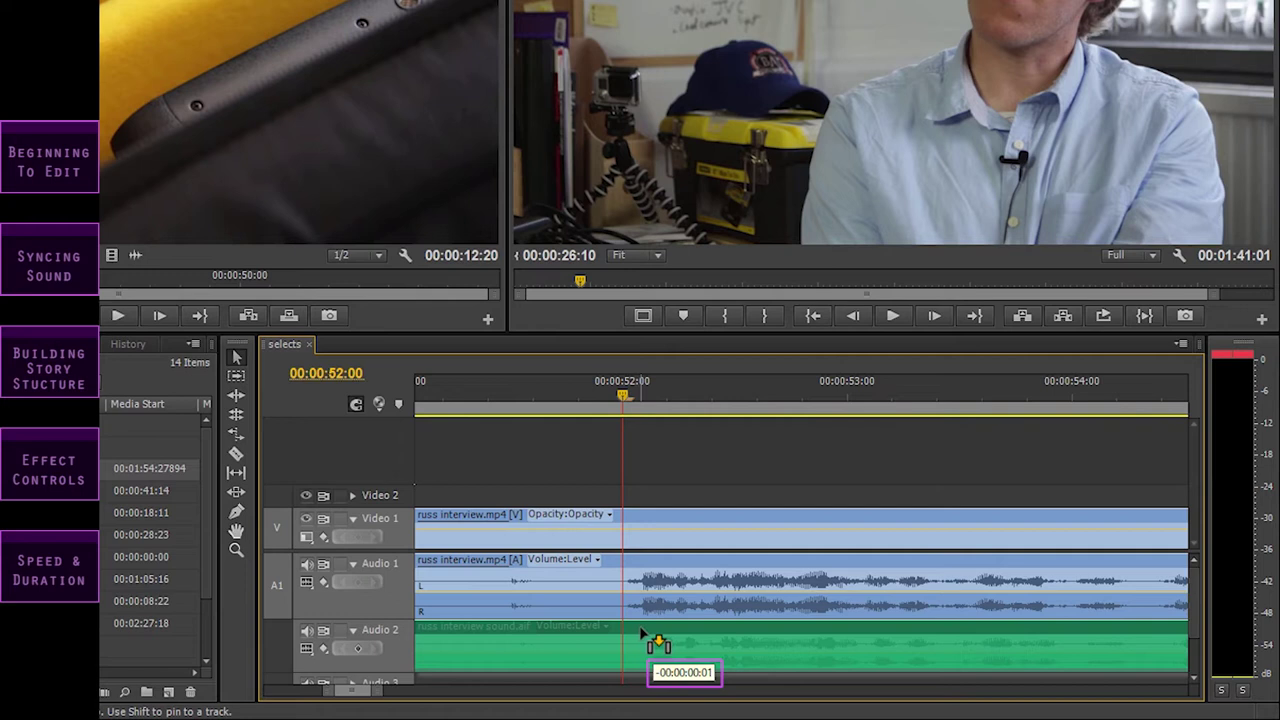
{"action": "left_click_drag", "start_coordinate": [642, 636], "coordinate": [643, 636]}
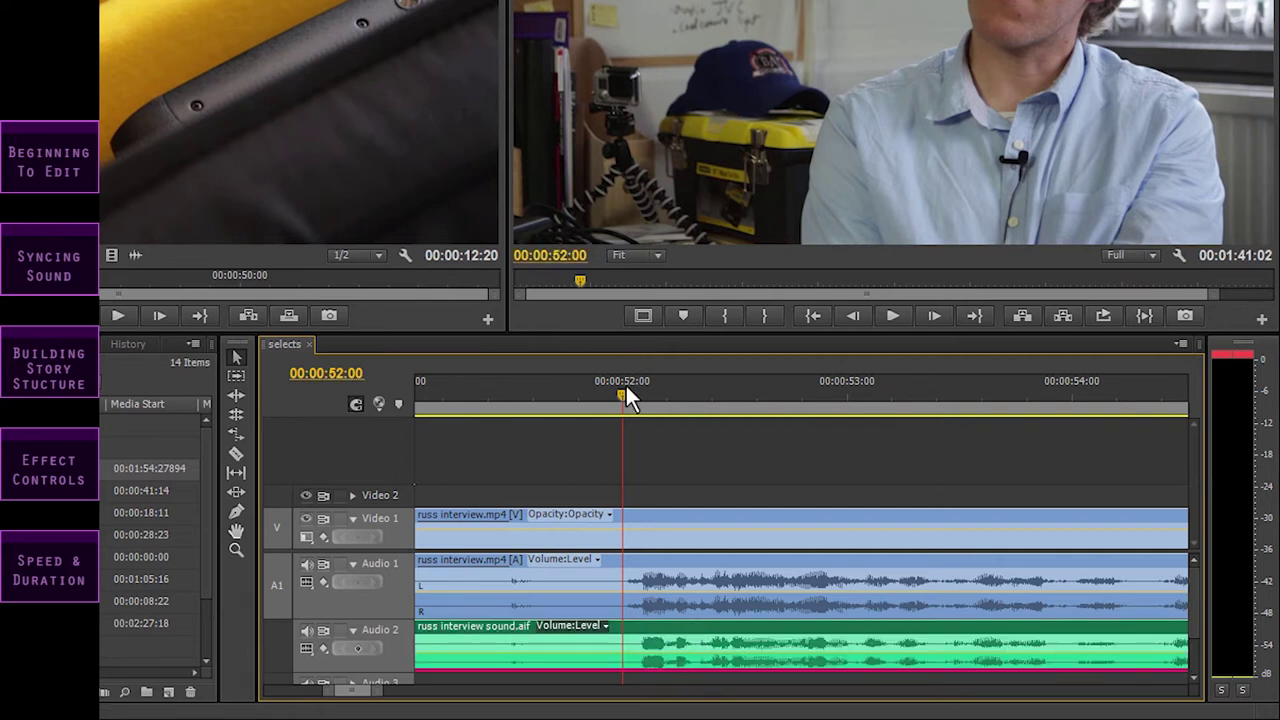
- Play back from about 00:00:50:17 to confirm the audio sync
{"action": "key", "text": "minus"}
{"action": "left_click", "coordinate": [748, 400]}
{"action": "key", "text": "equal"}
{"action": "left_click_drag", "start_coordinate": [748, 400], "coordinate": [496, 377]}
{"action": "key", "text": "space"}
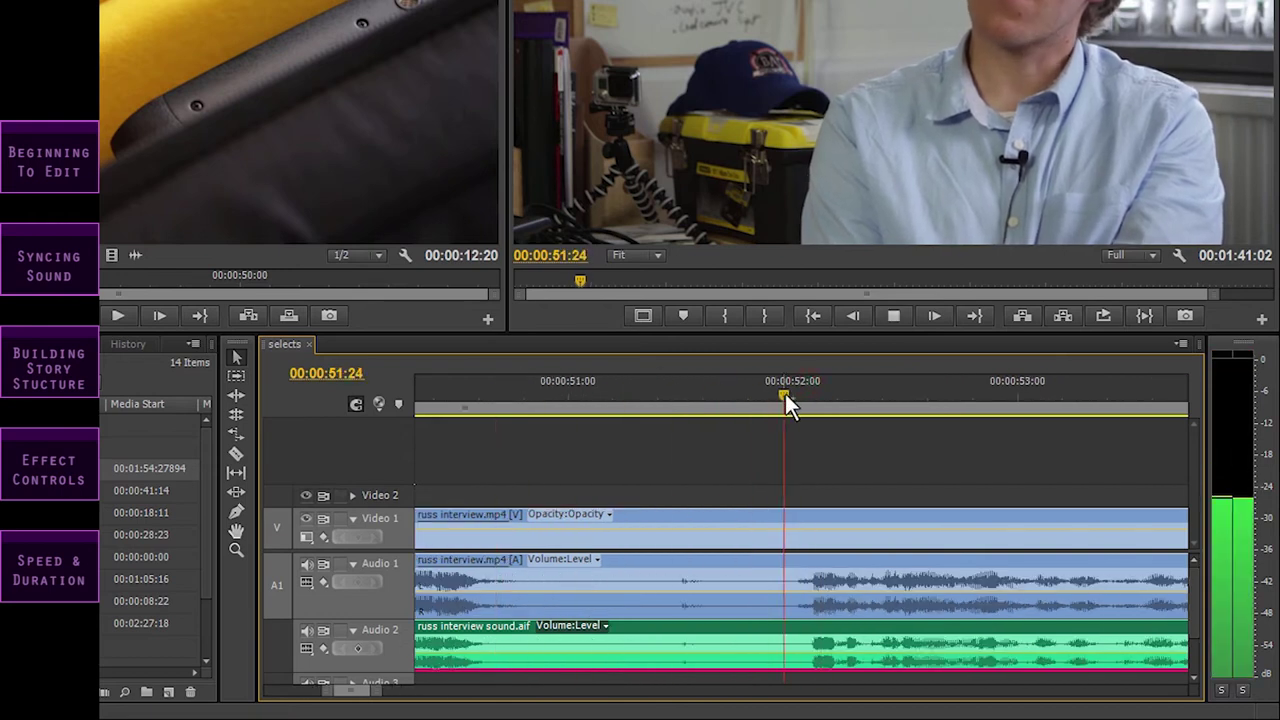
{"action": "key", "text": "space"}
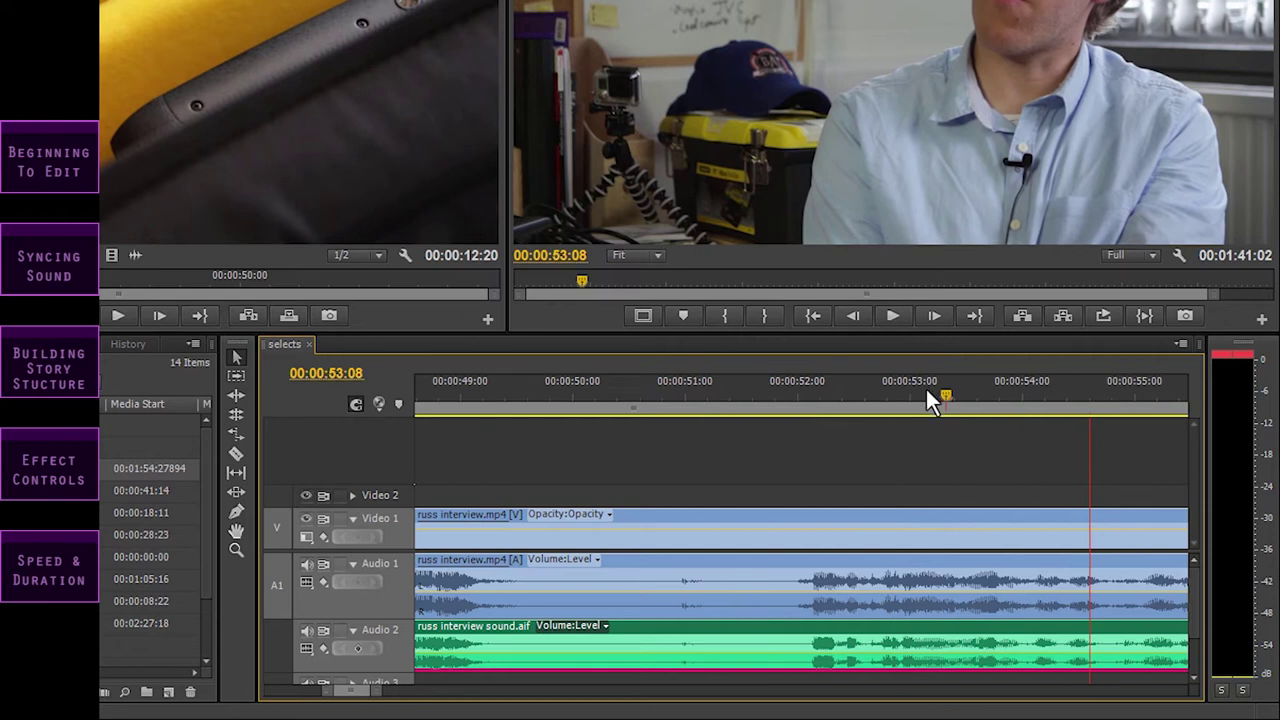
{"action": "key", "text": "minus"}
{"action": "key", "text": "minus"}
{"action": "key", "text": "minus"}
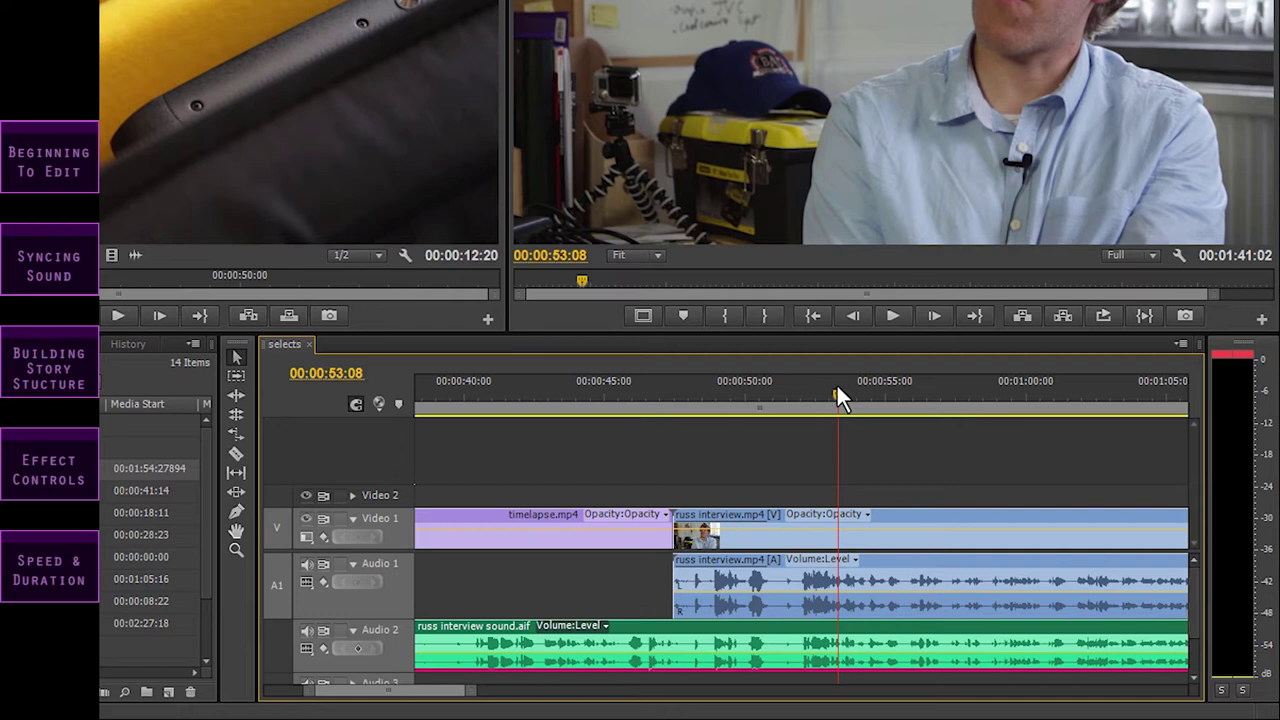
- Trim about 12 seconds off the head of russ interview sound.aif on Audio 2 to match the interview video
{"action": "left_click_drag", "start_coordinate": [750, 390], "coordinate": [724, 390]}
{"action": "key", "text": "minus"}
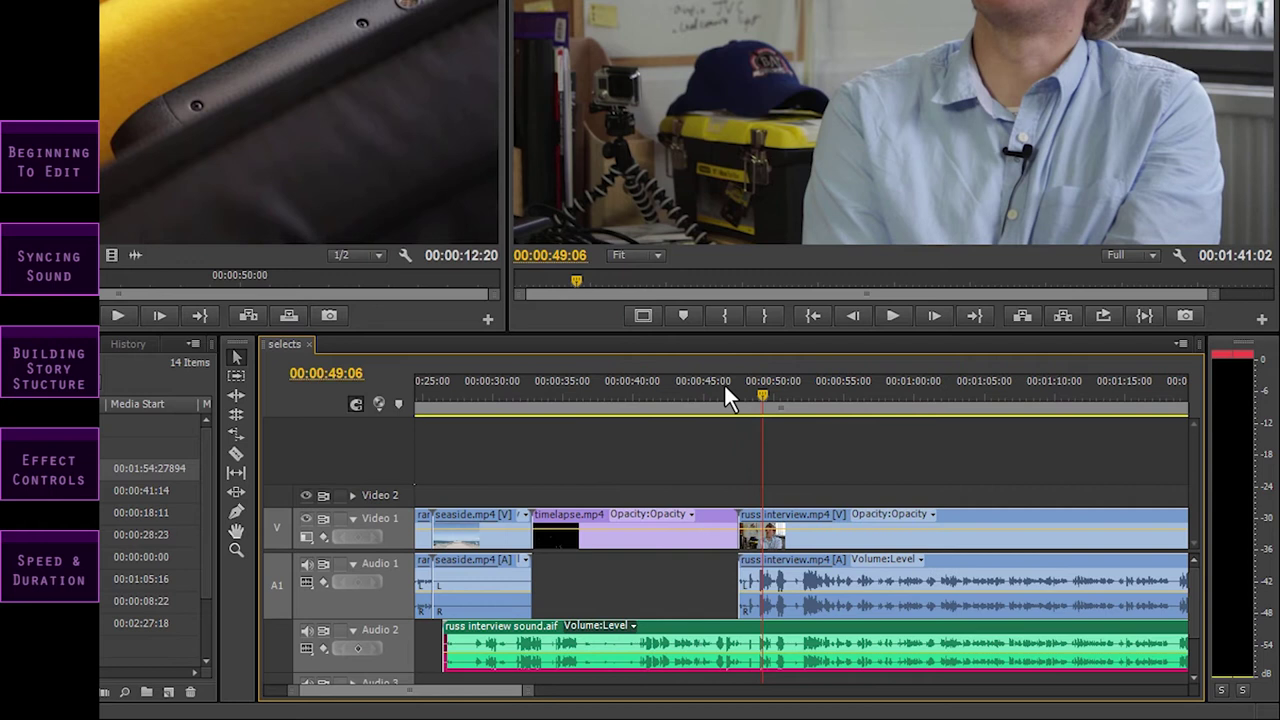
{"action": "left_click", "coordinate": [677, 628]}
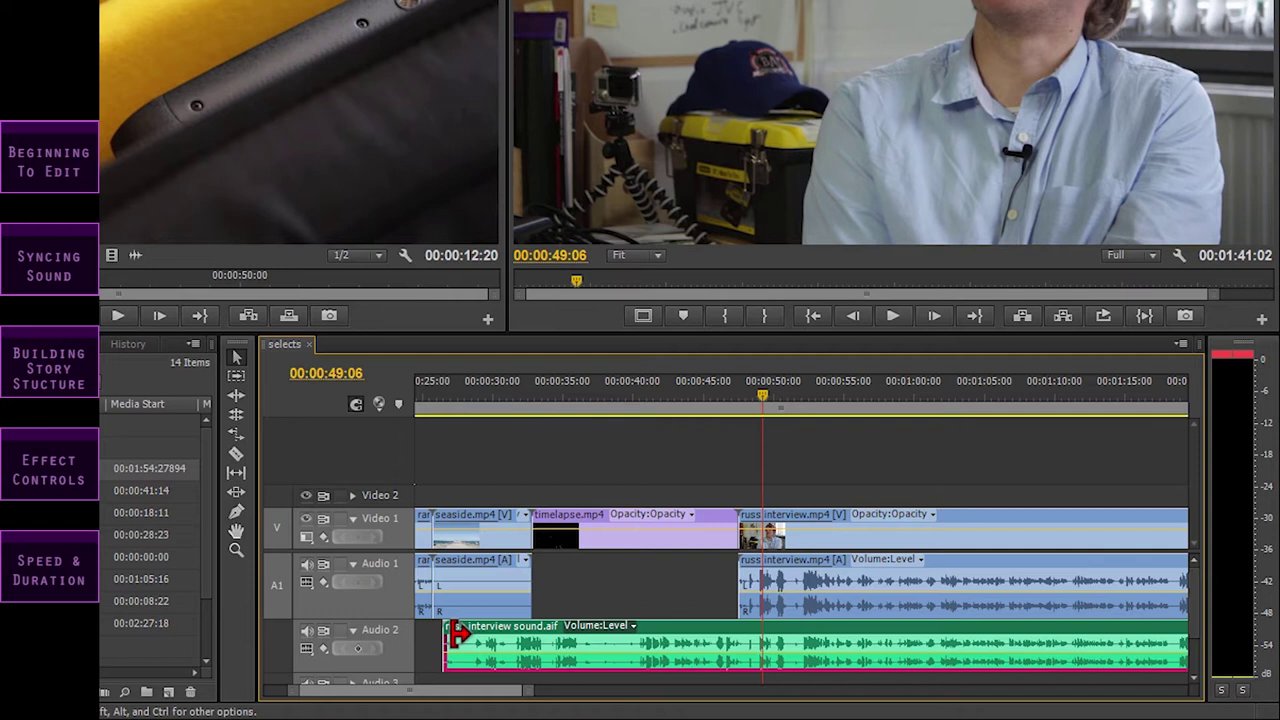
{"action": "left_click_drag", "start_coordinate": [456, 632], "coordinate": [744, 656]}
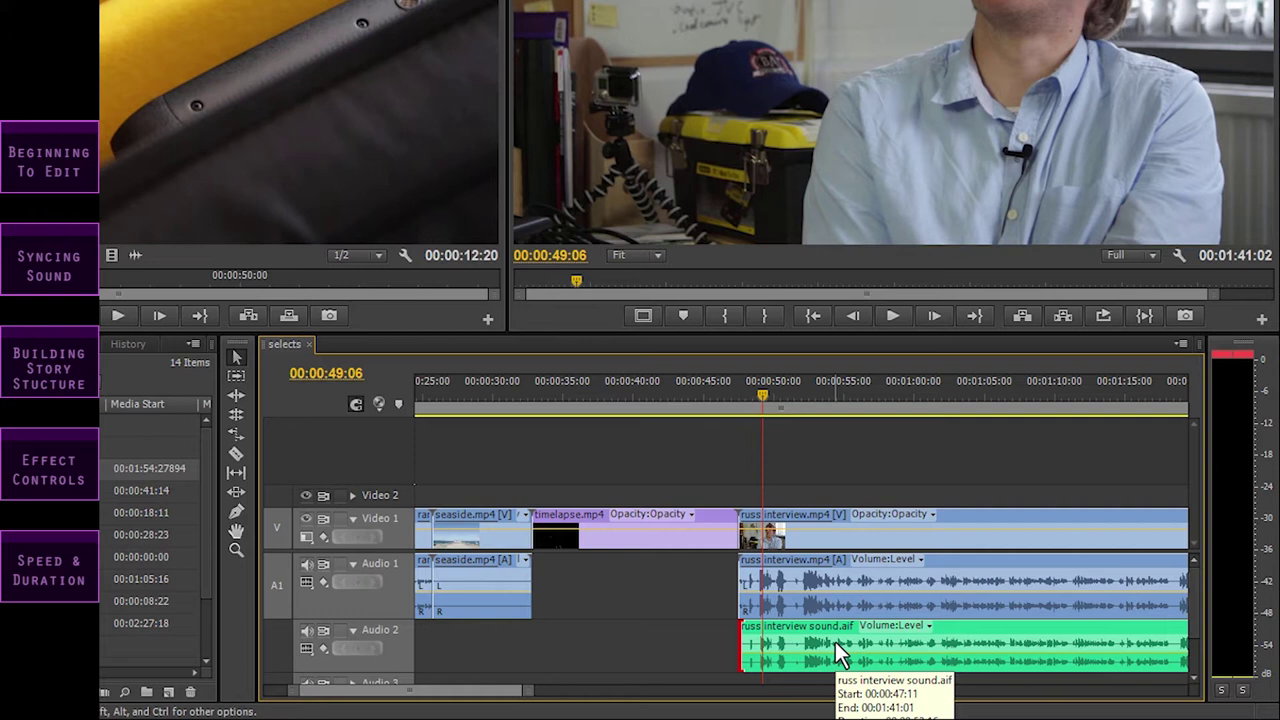
- Razor-cut russ interview sound.aif on Audio 2 at 00:01:30:03, where the interview video ends
{"action": "left_click", "coordinate": [237, 456]}
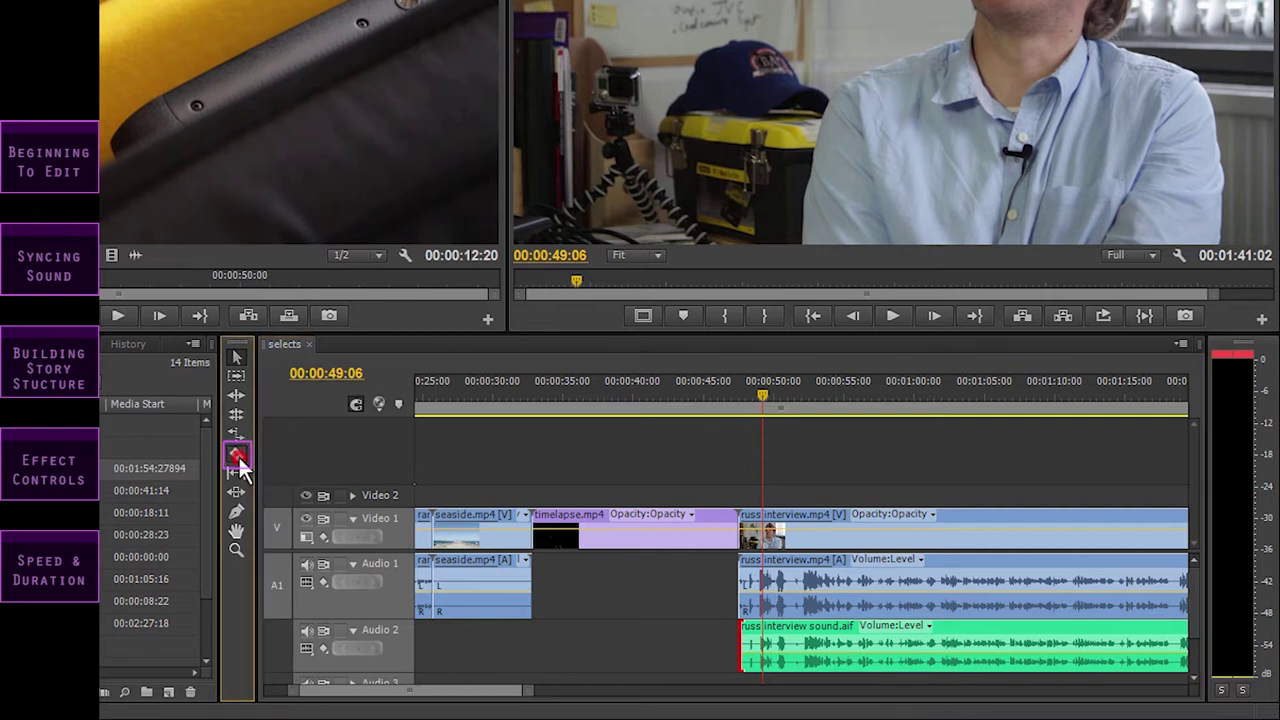
{"action": "key", "text": "backslash"}
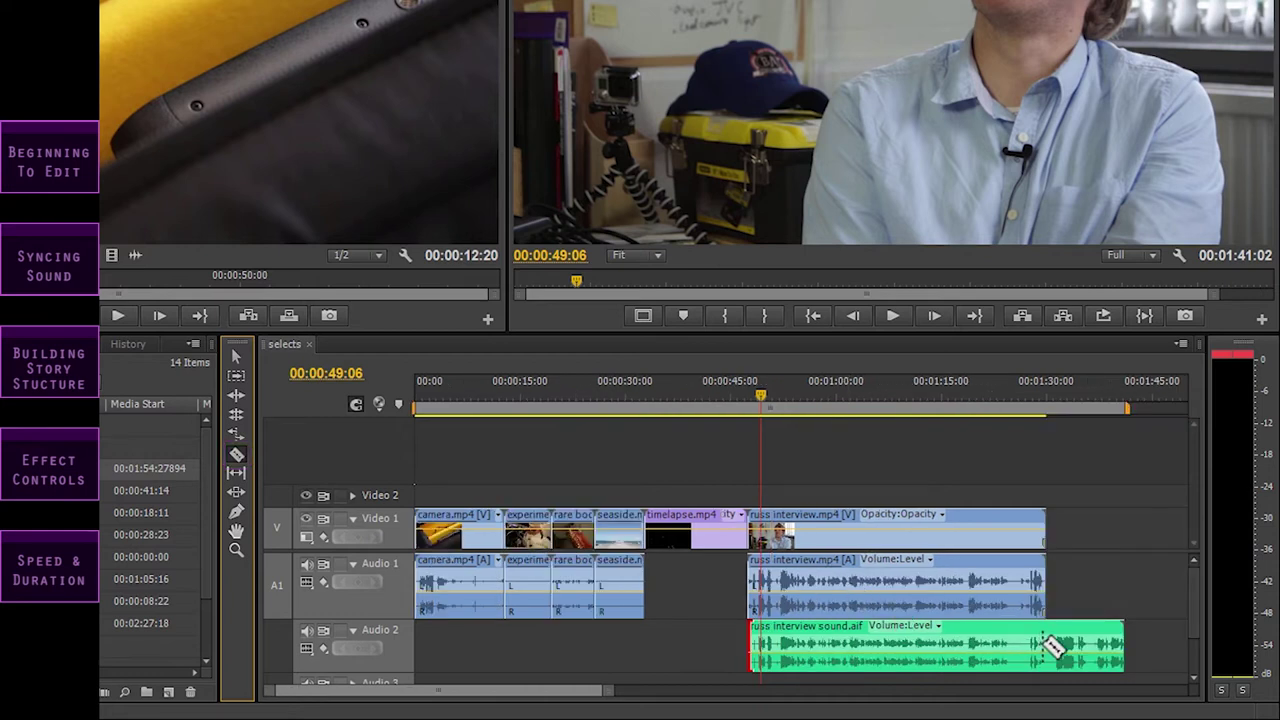
{"action": "left_click", "coordinate": [1048, 392]}
{"action": "key", "text": "equal"}
{"action": "key", "text": "equal"}
{"action": "key", "text": "equal"}
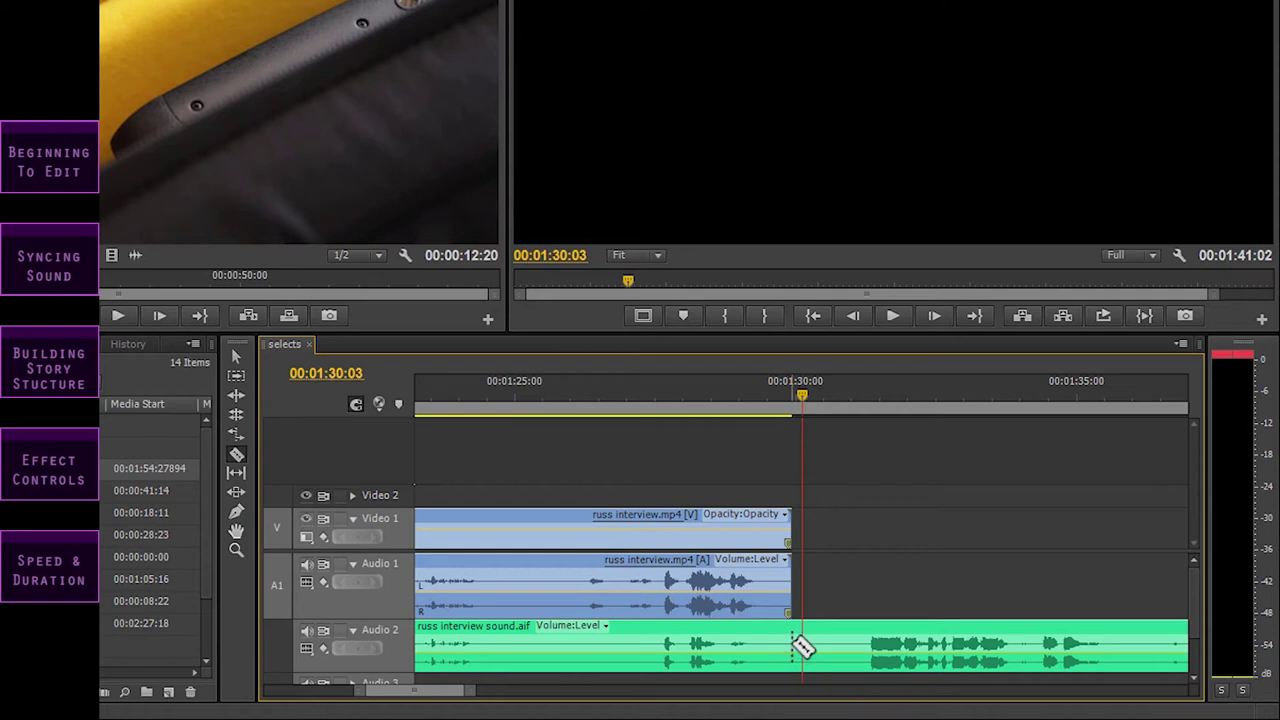
{"action": "key", "text": "="}
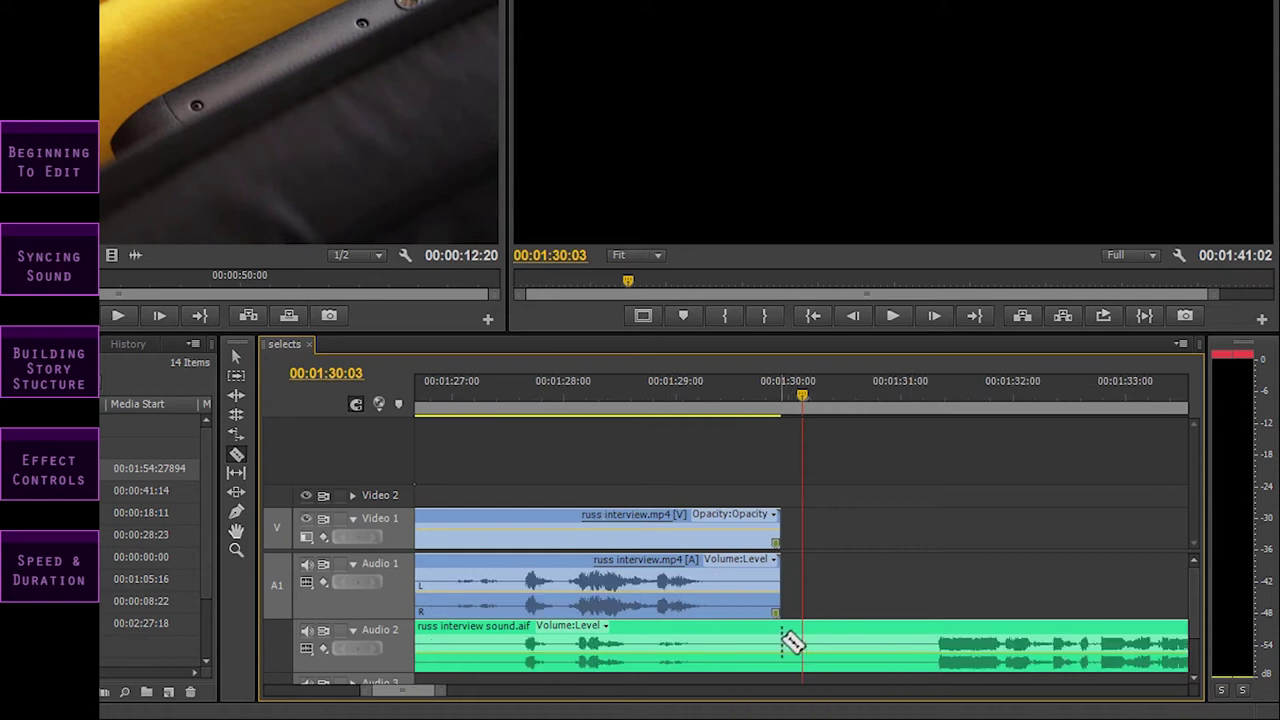
{"action": "left_click", "coordinate": [783, 642]}
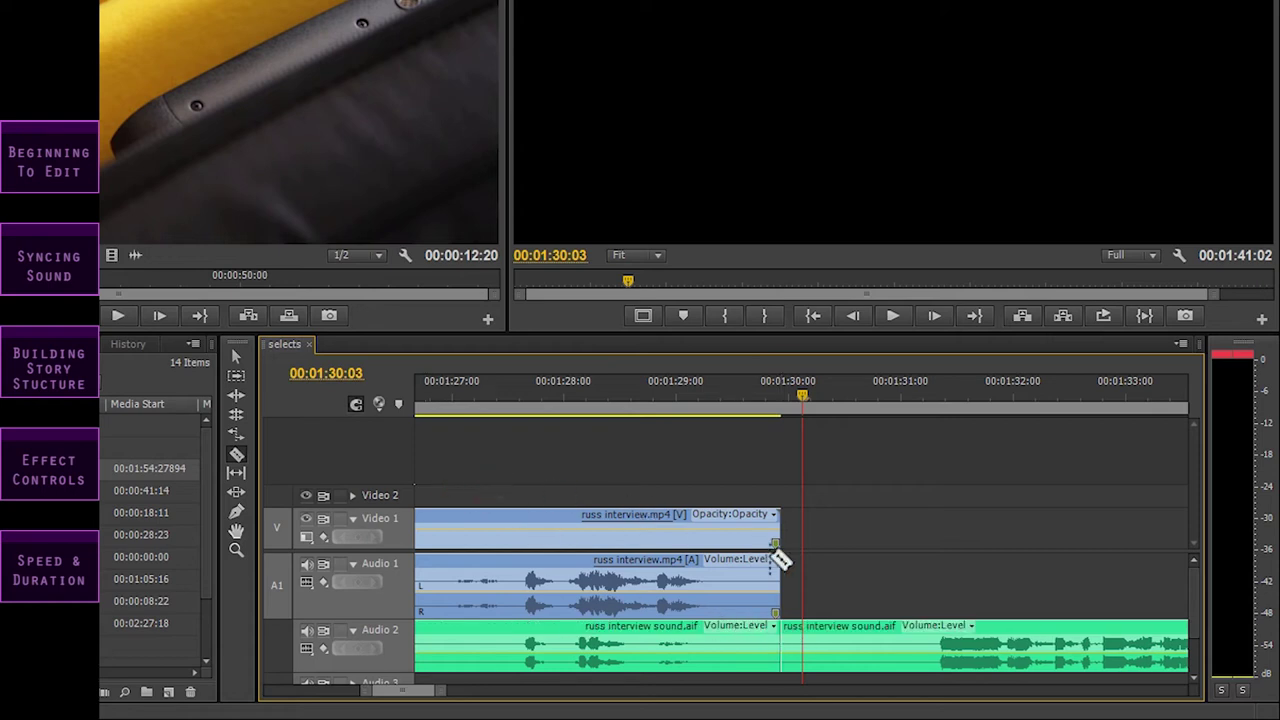
{"action": "key", "text": "-"}
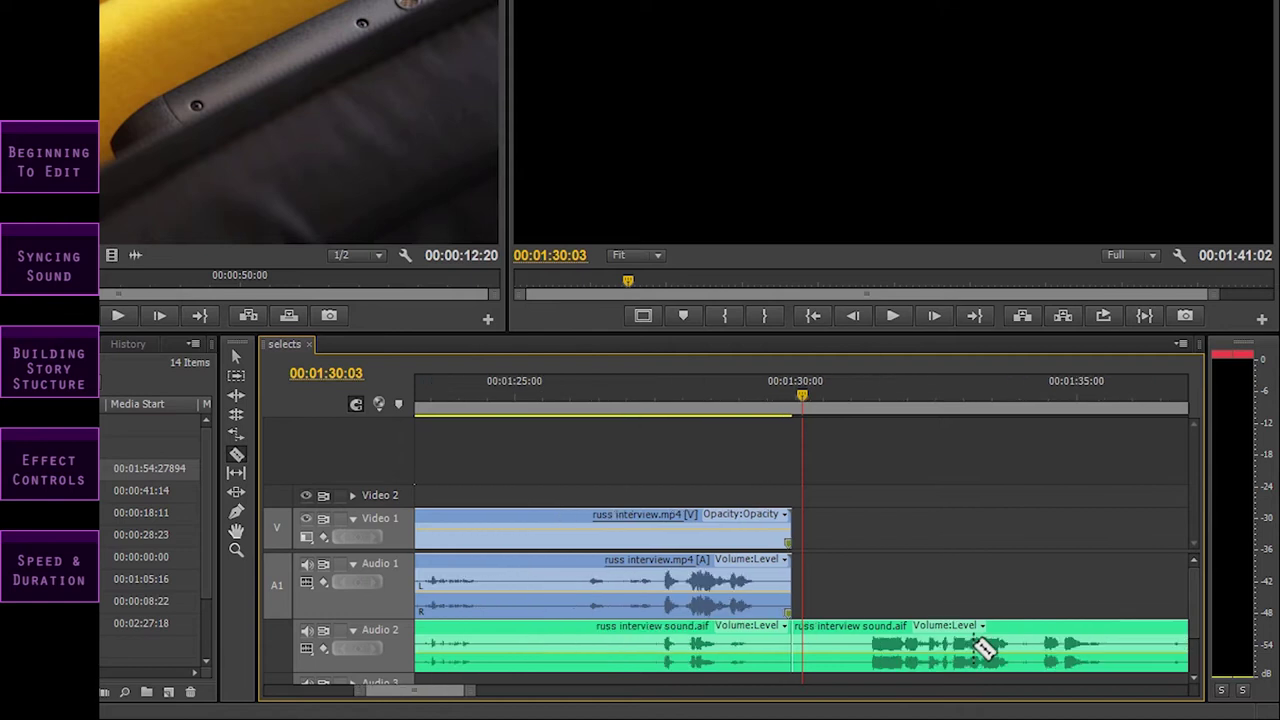
{"action": "key", "text": "-"}
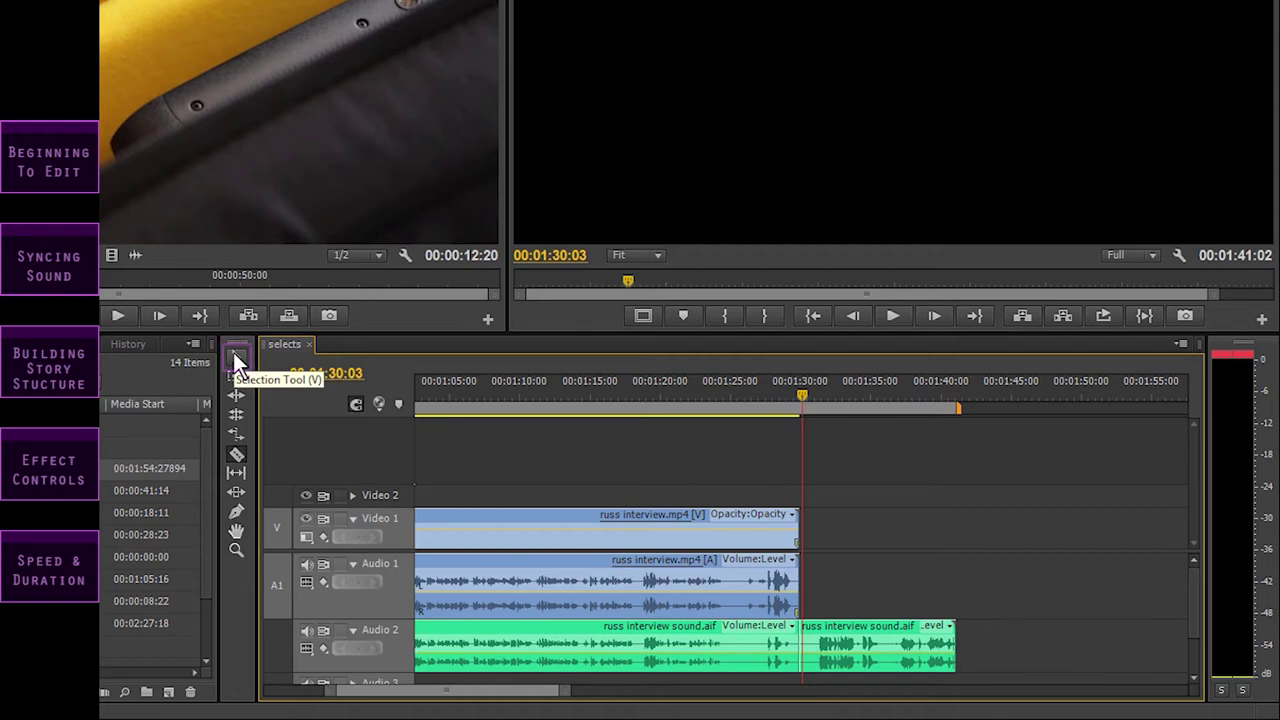
- Delete the leftover tail of russ interview sound.aif after the cut
{"action": "left_click", "coordinate": [233, 352]}
{"action": "left_click", "coordinate": [241, 355]}
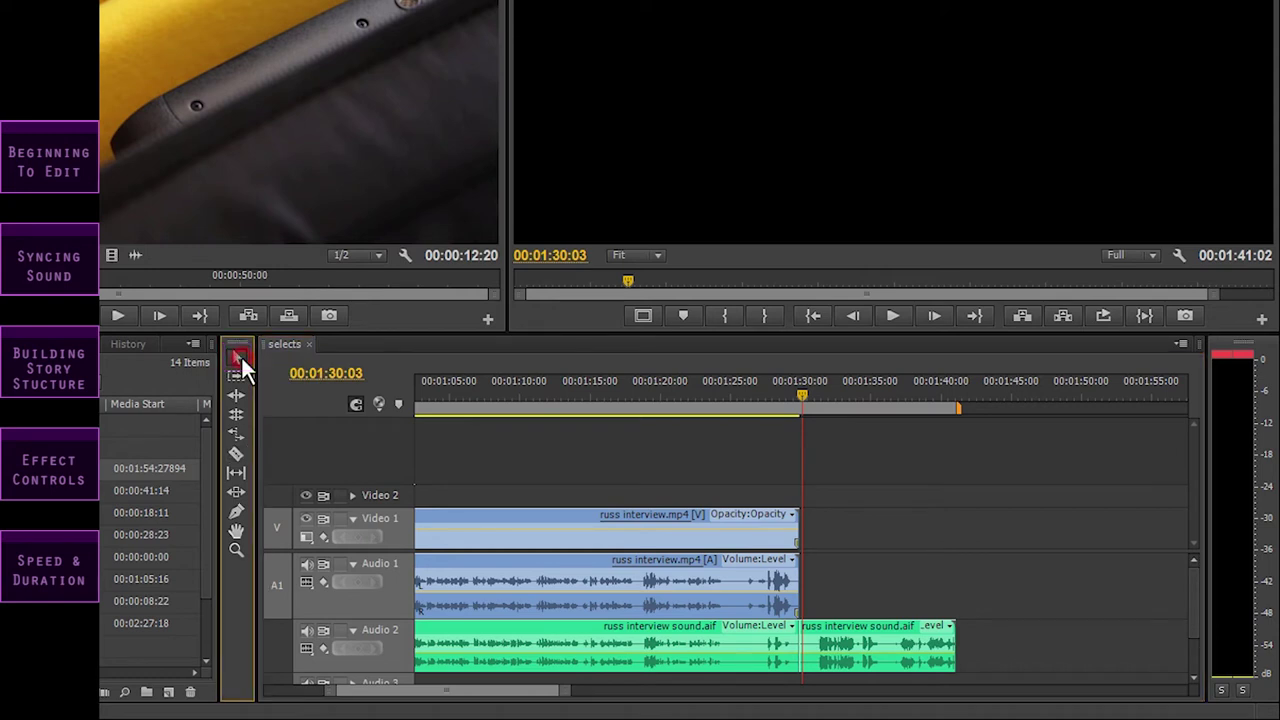
{"action": "left_click", "coordinate": [845, 627]}
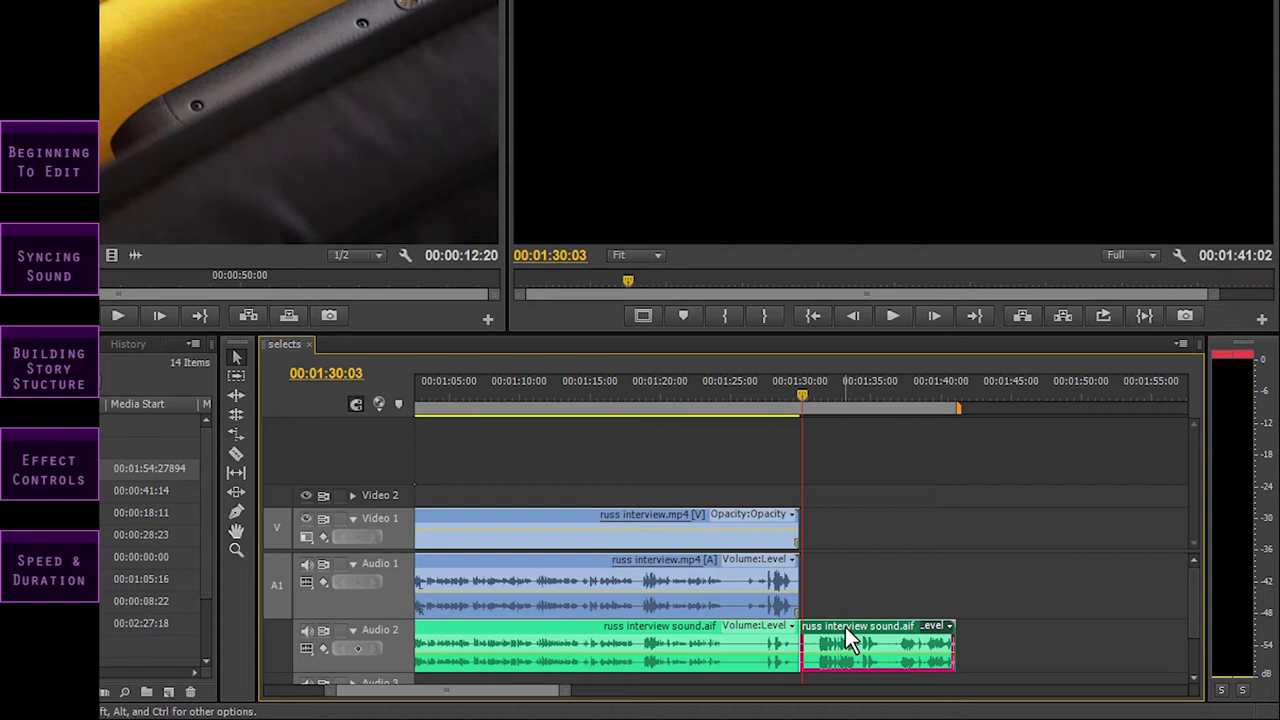
{"action": "key", "text": "Delete"}
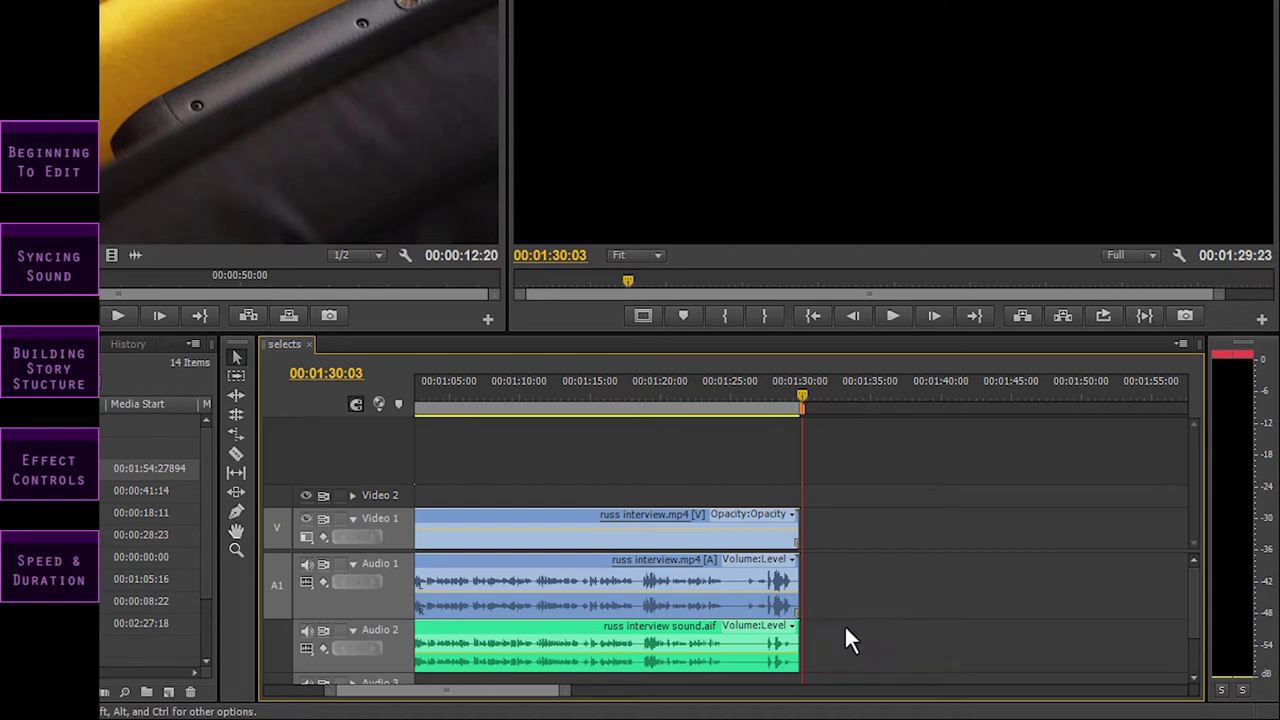
- Move the playhead to 00:01:00:13 and zoom the timeline in around it
{"action": "key", "text": "minus"}
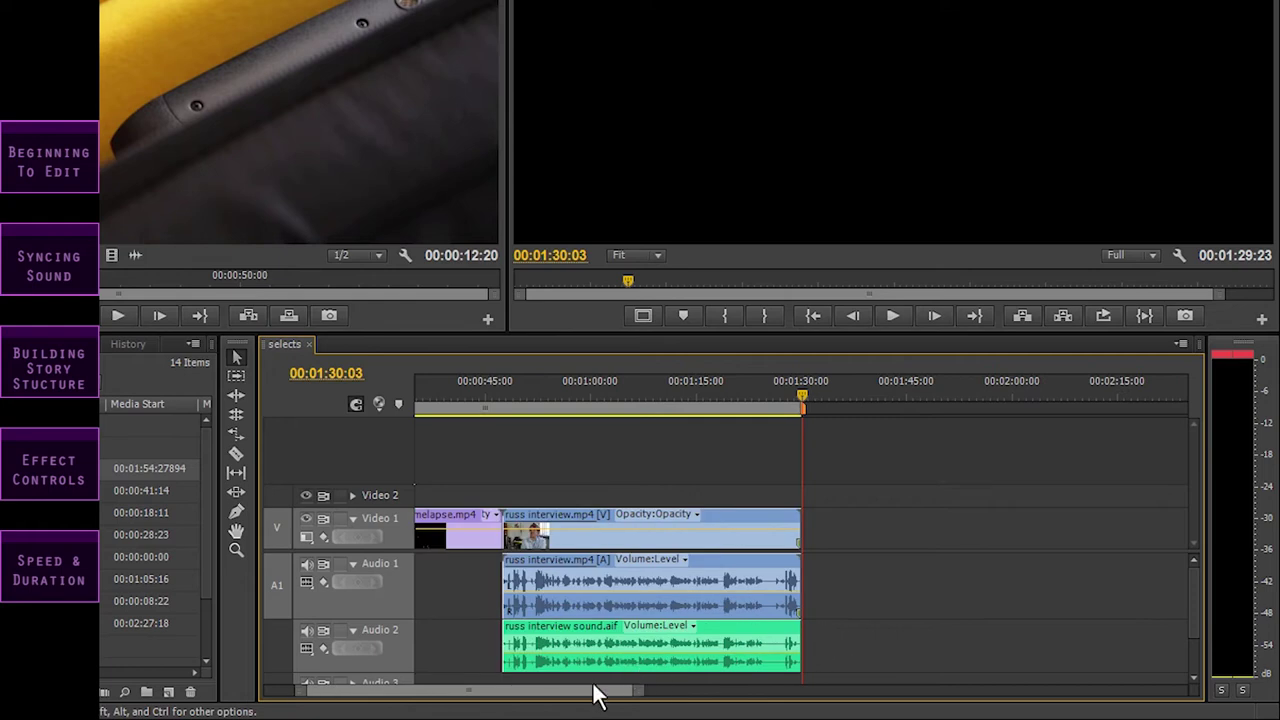
{"action": "left_click", "coordinate": [594, 384]}
{"action": "key", "text": "equal"}
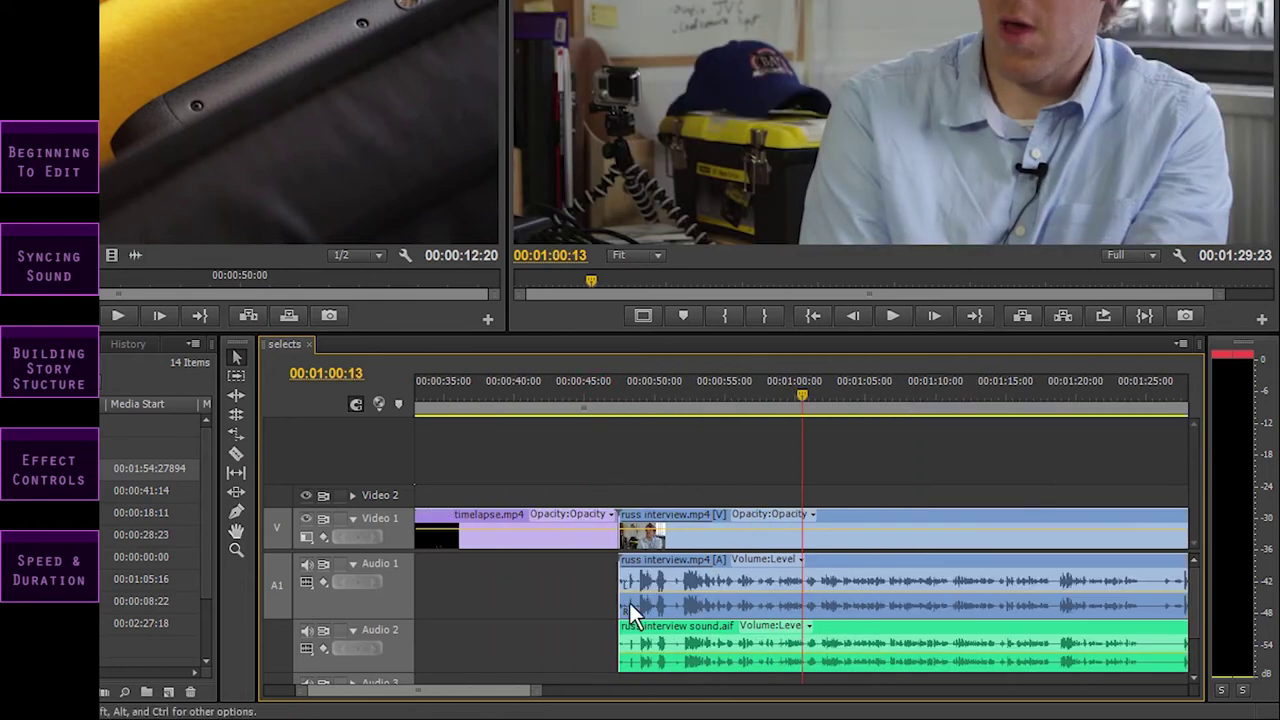
{"action": "left_click_drag", "start_coordinate": [486, 692], "coordinate": [520, 688]}
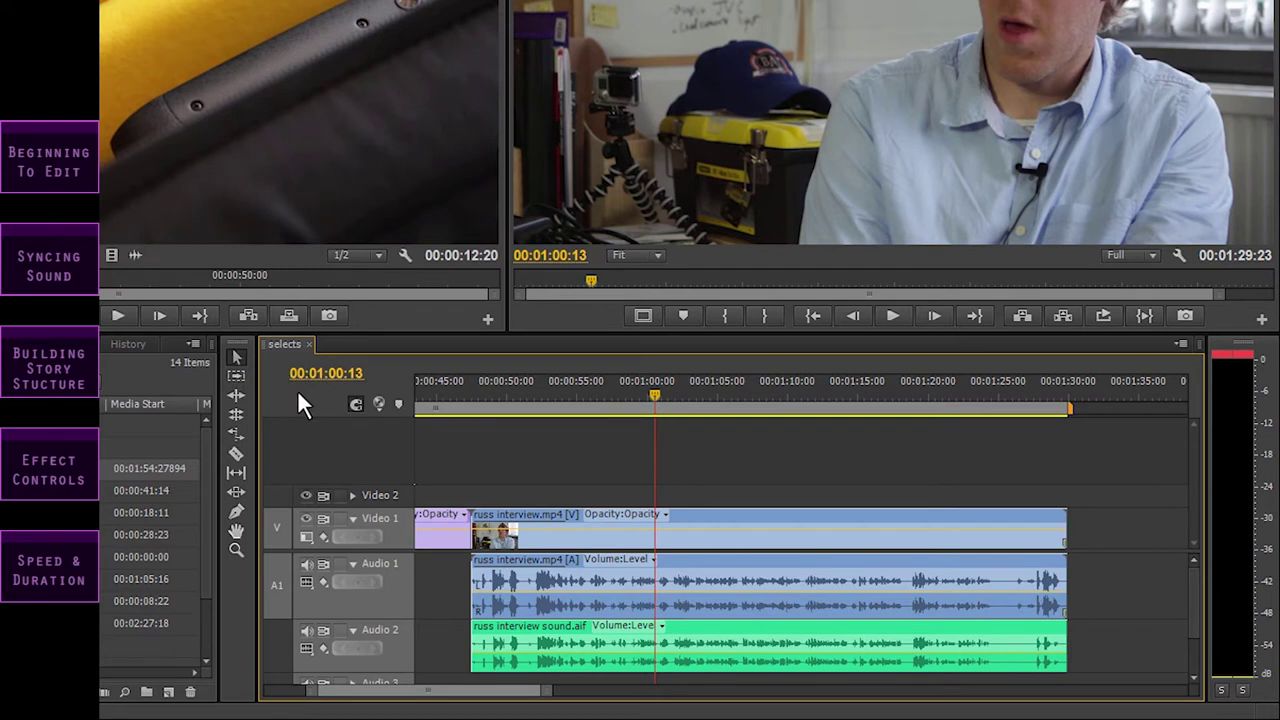
{"action": "key", "text": "c"}
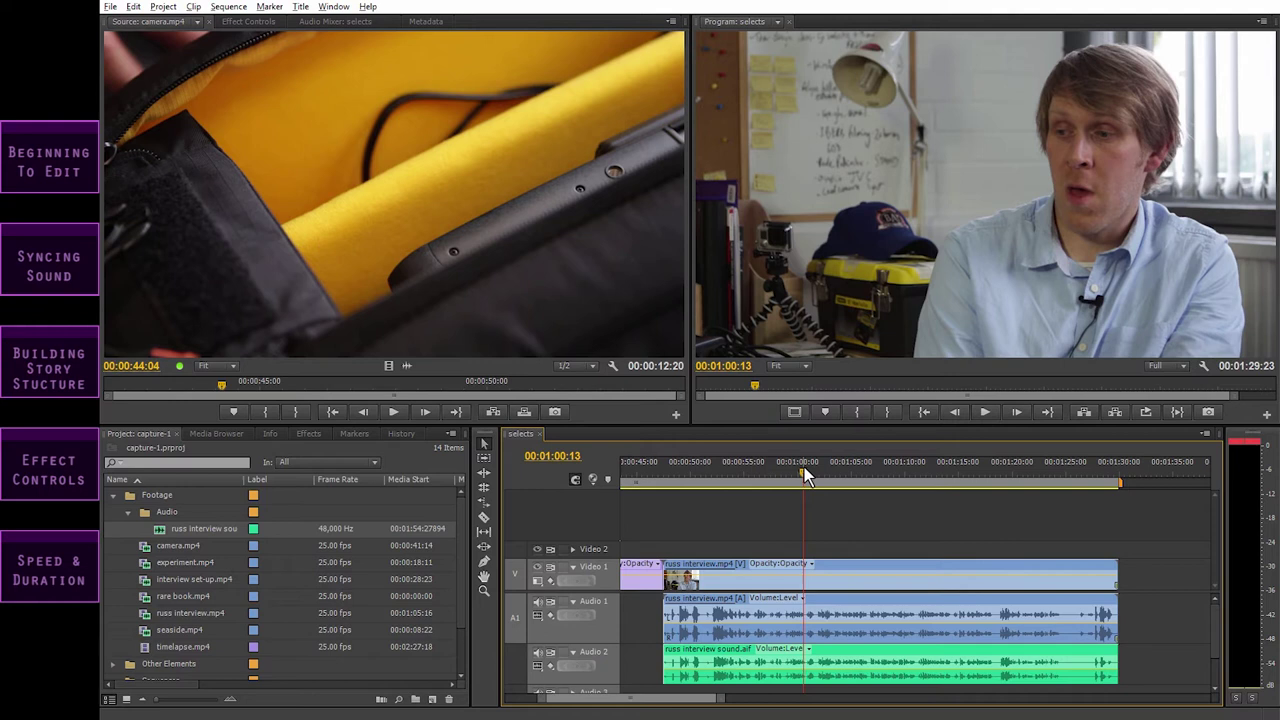
- Unlink the russ interview video from its camera audio and delete that audio from Audio 1
{"action": "left_click", "coordinate": [859, 586]}
{"action": "right_click", "coordinate": [859, 586]}
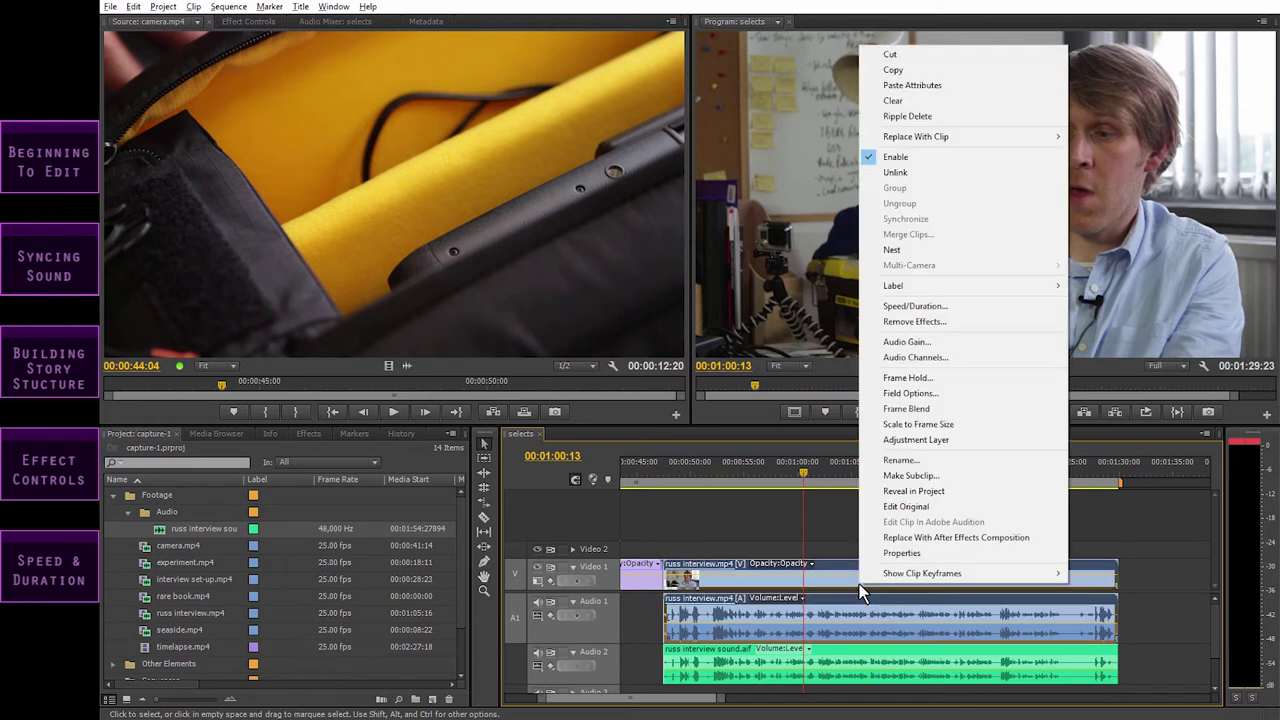
{"action": "left_click", "coordinate": [921, 173]}
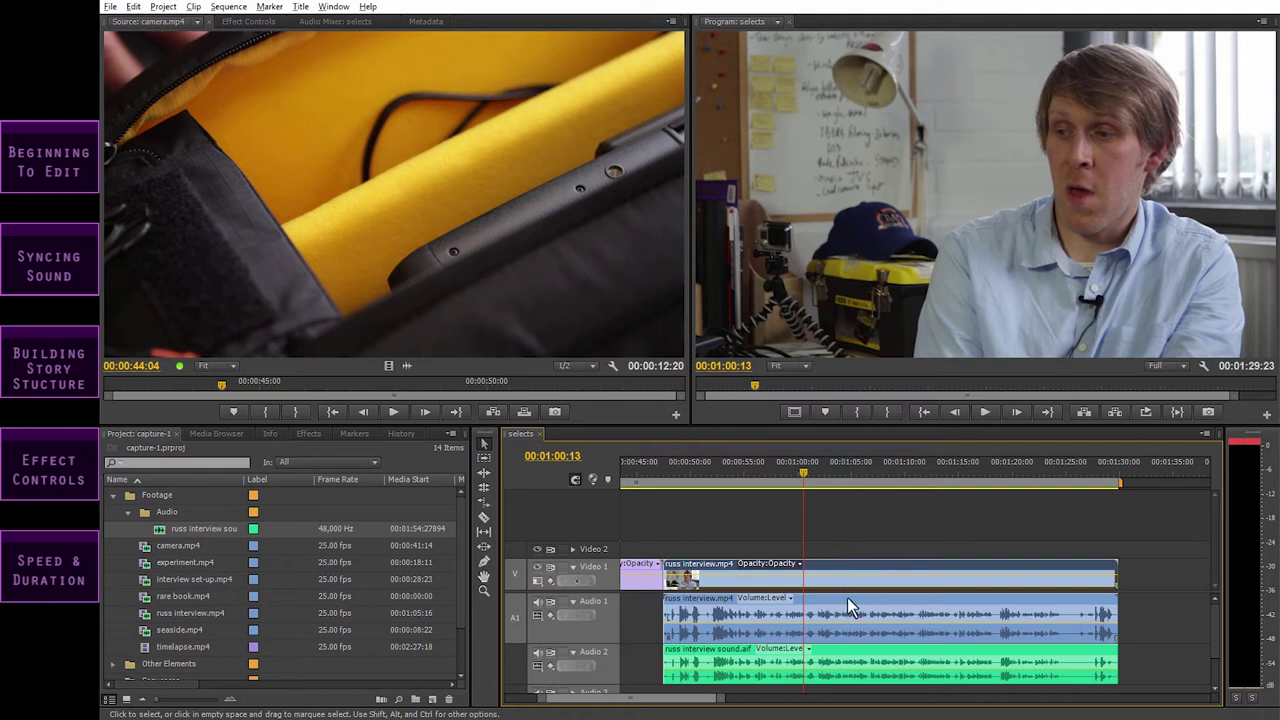
{"action": "left_click_drag", "start_coordinate": [847, 600], "coordinate": [921, 598]}
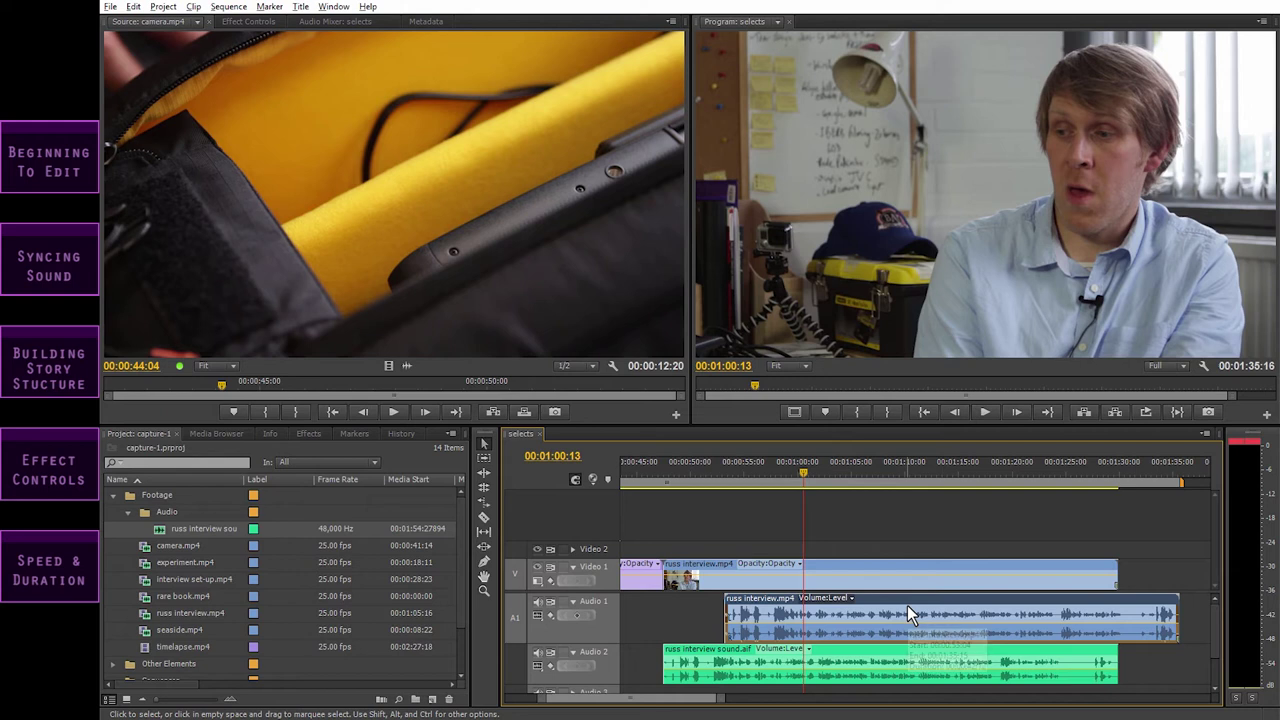
{"action": "key", "text": "Delete"}
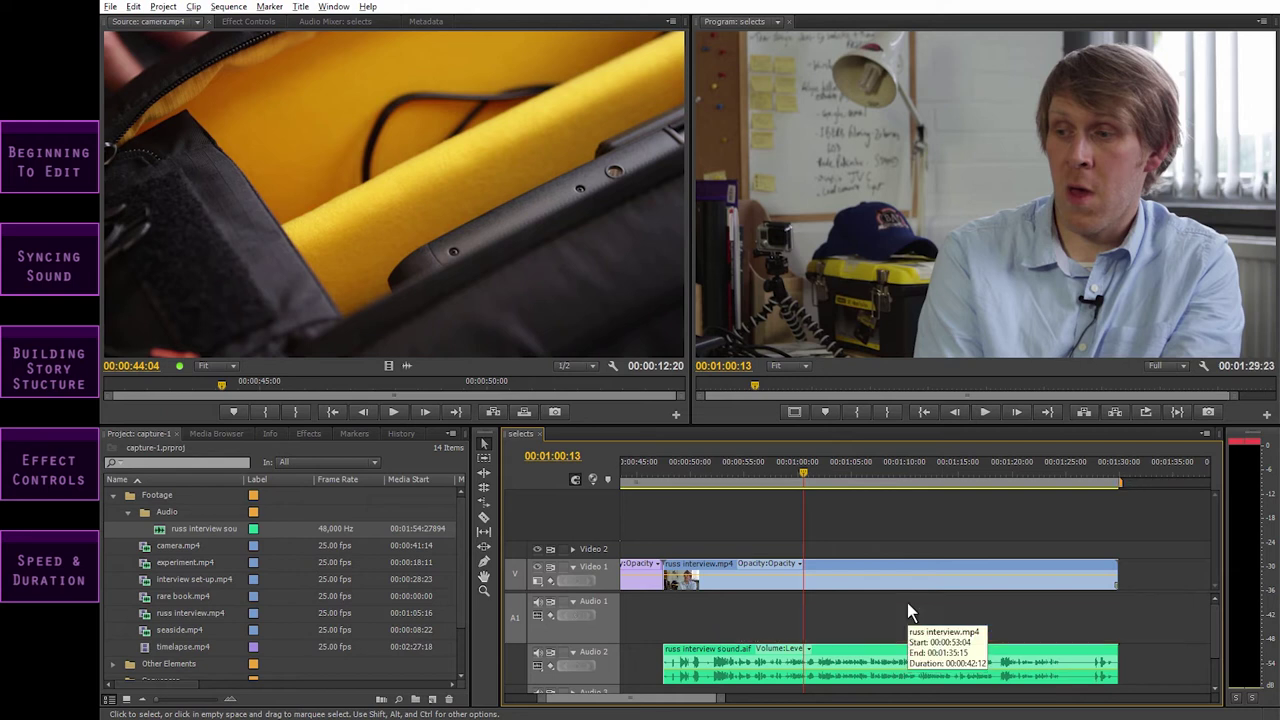
- Link russ interview.mp4 with russ interview sound.aif on Audio 2, then deselect
{"action": "left_click", "coordinate": [853, 644]}
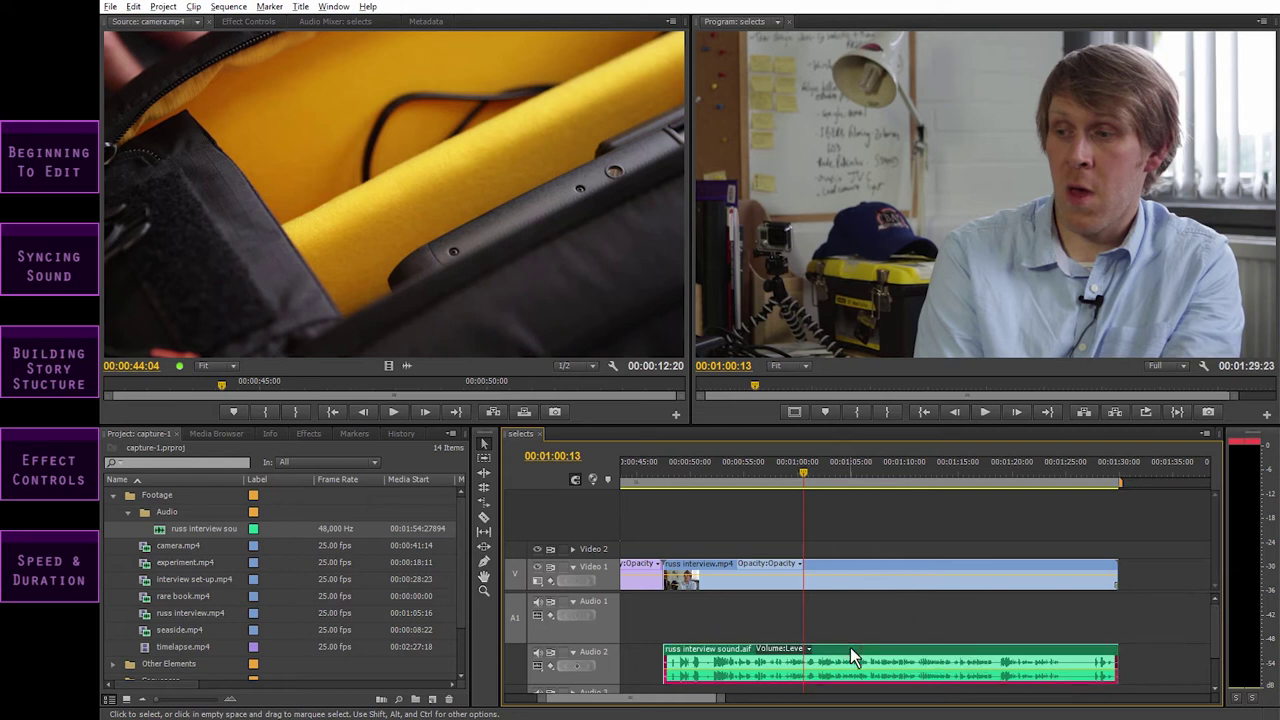
{"action": "left_click", "coordinate": [861, 588]}
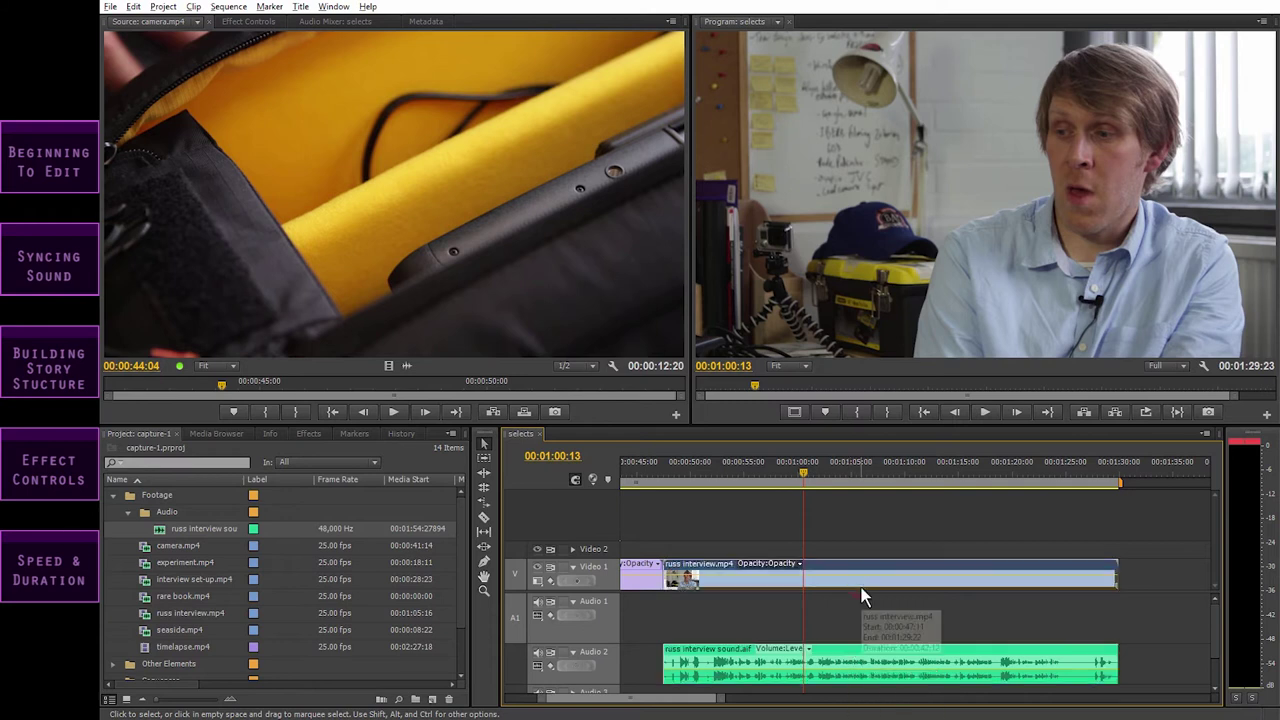
{"action": "left_click", "coordinate": [847, 649], "text": "shift"}
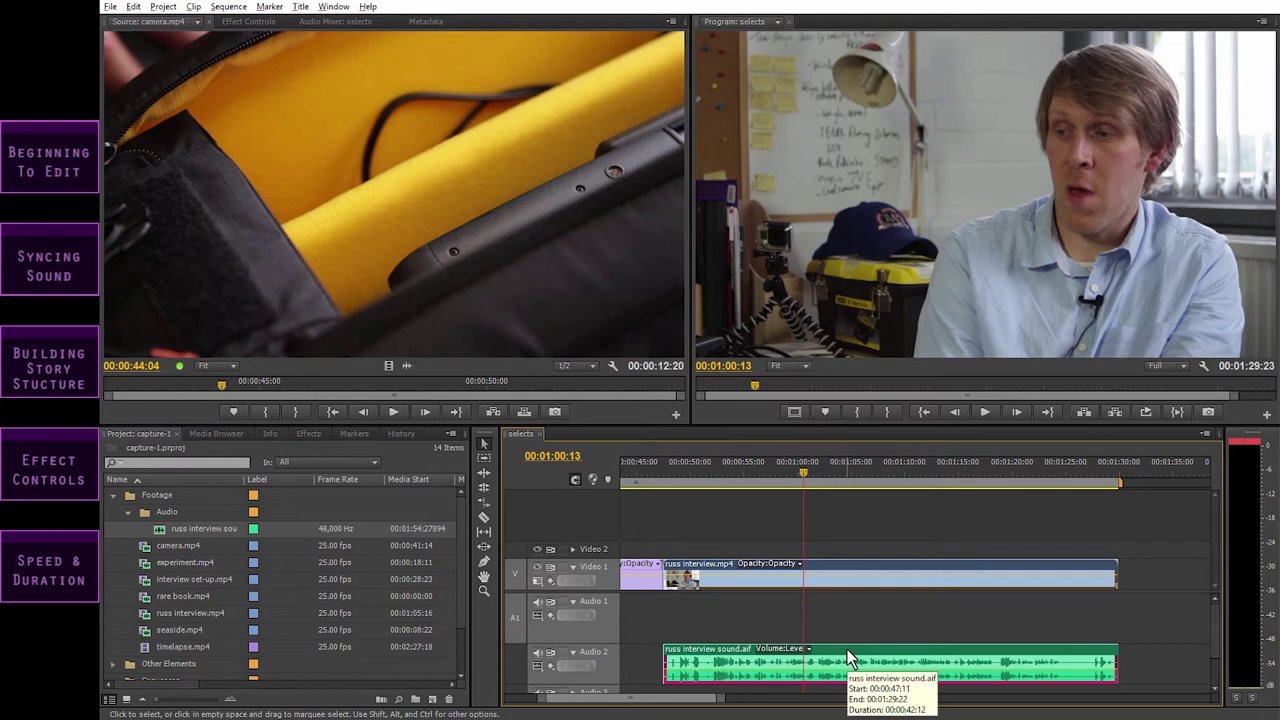
{"action": "right_click", "coordinate": [847, 649]}
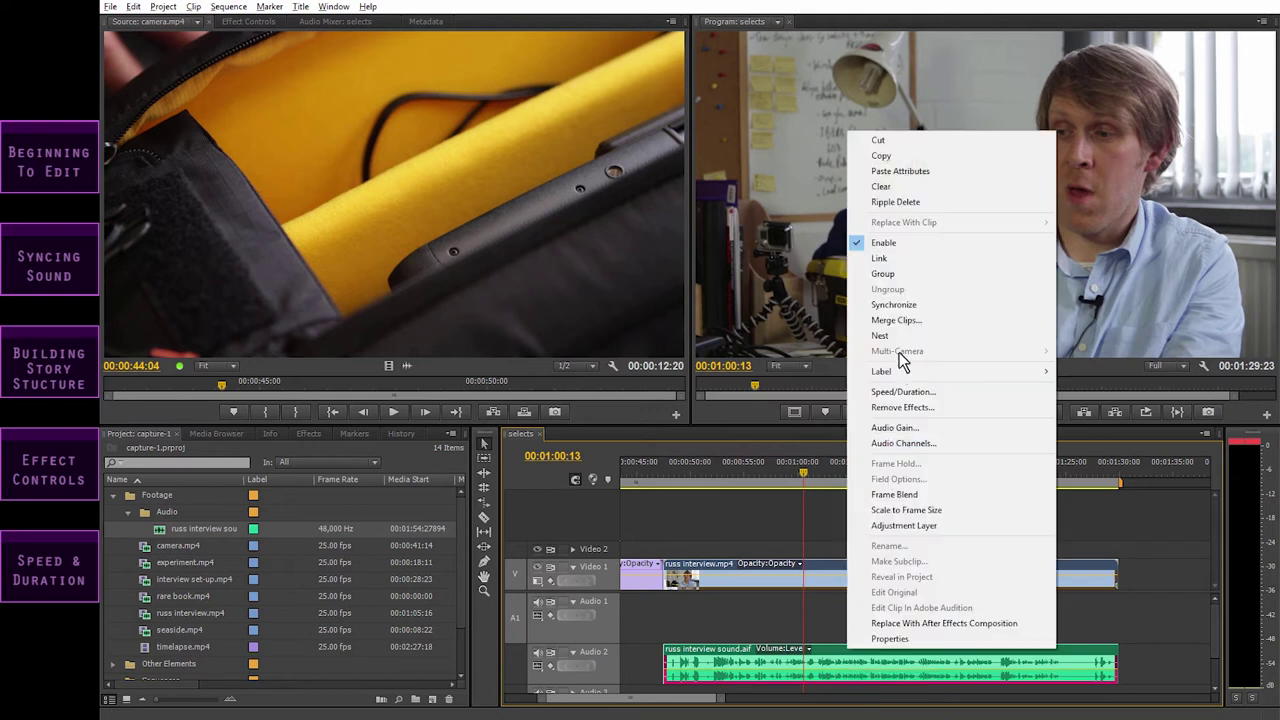
{"action": "left_click", "coordinate": [903, 259]}
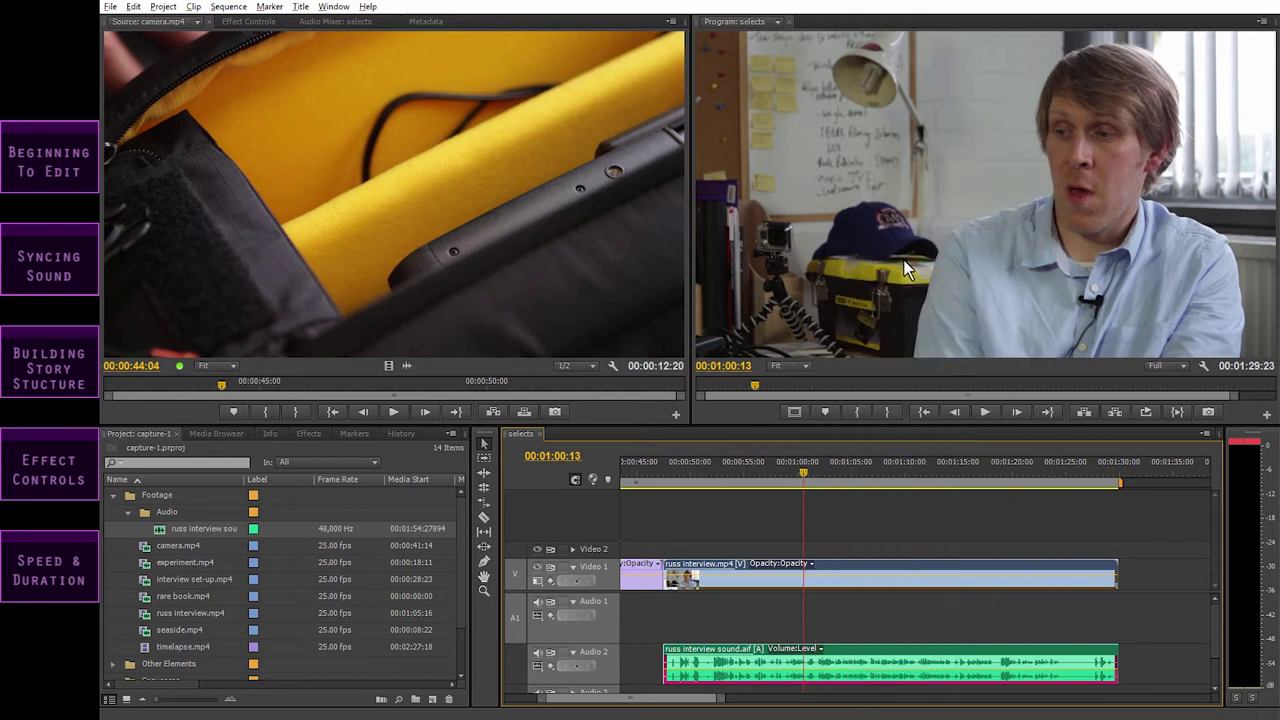
{"action": "left_click", "coordinate": [866, 612]}
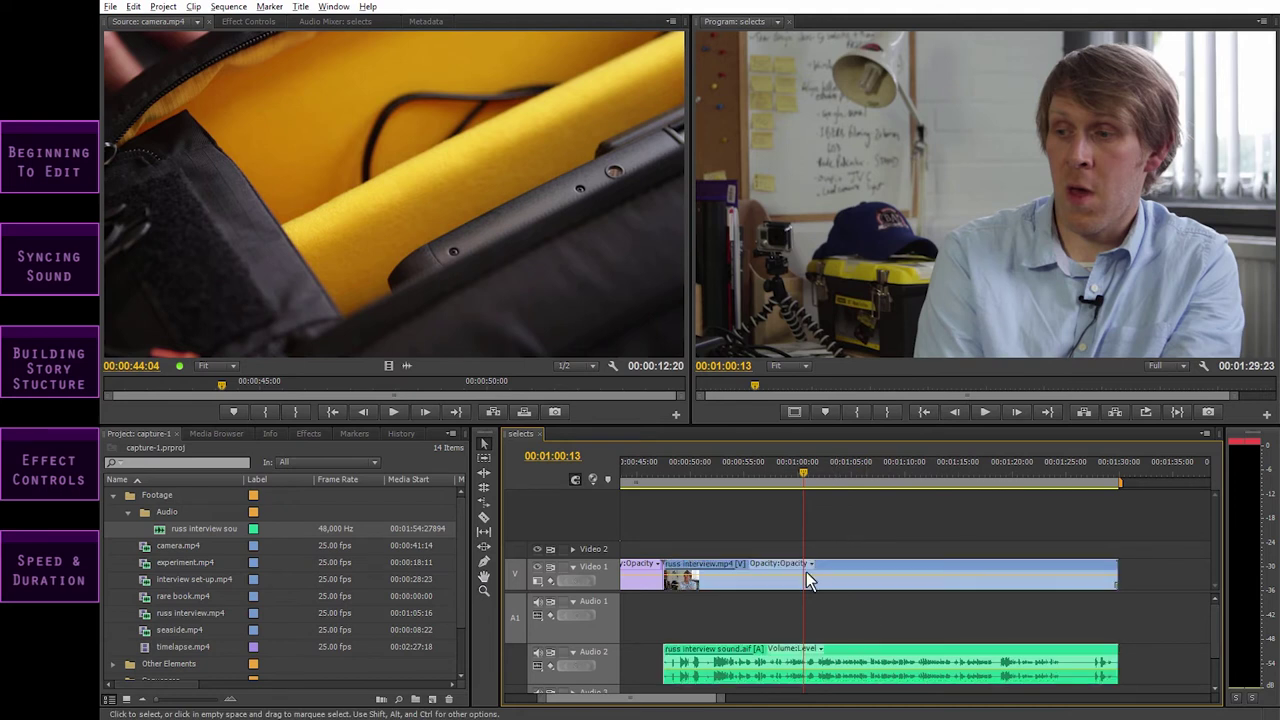
{"action": "left_click", "coordinate": [797, 470]}
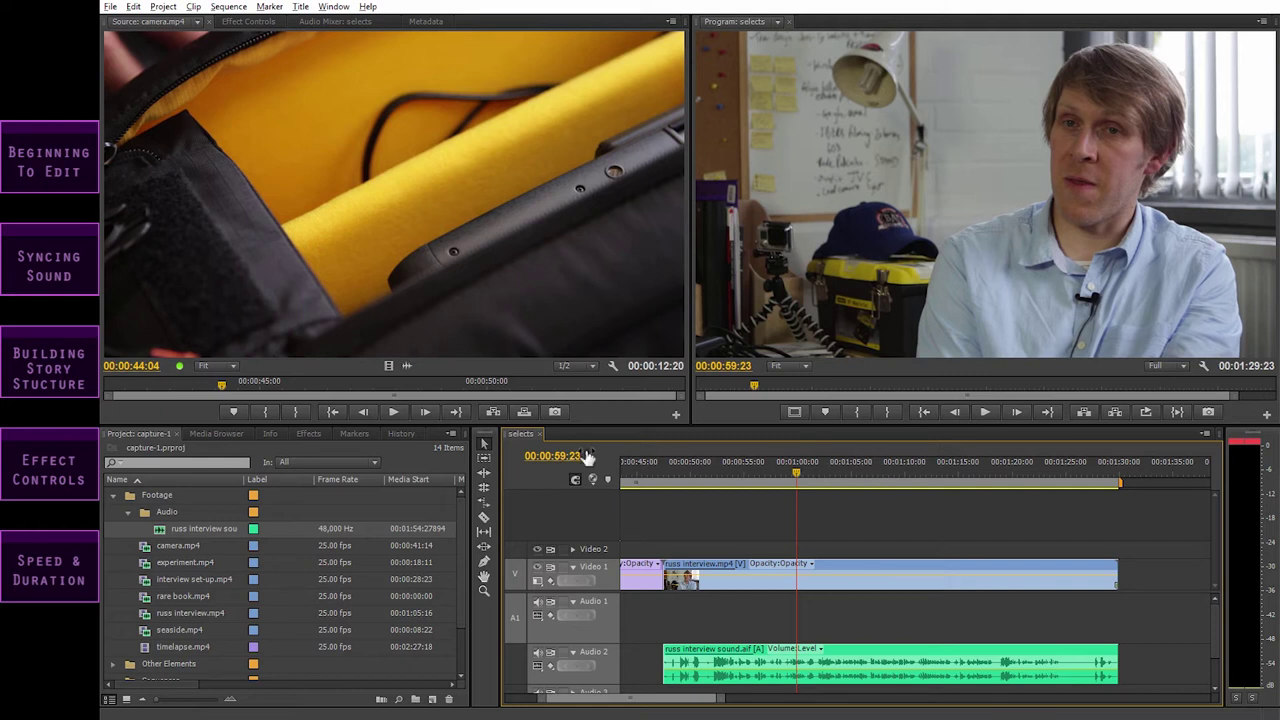
- Duplicate the selects sequence, rename selects Copy to 'rough cut', and open it in the timeline
{"action": "left_click", "coordinate": [113, 495]}
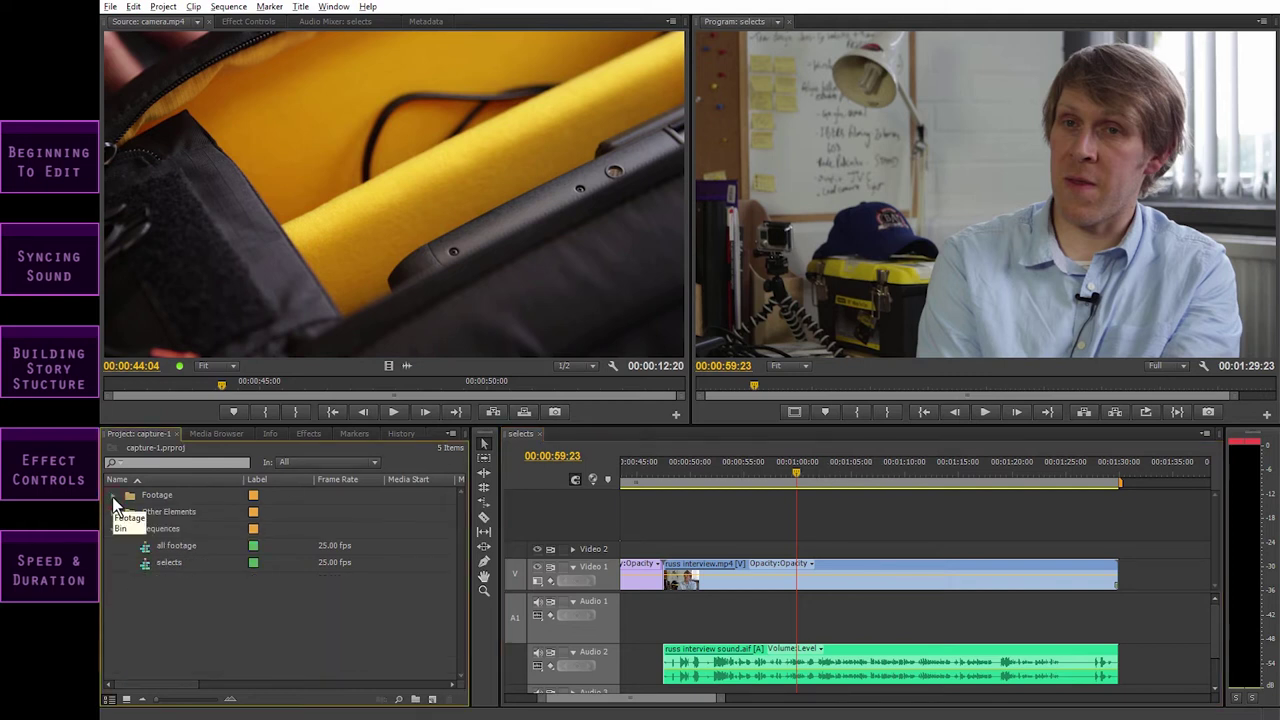
{"action": "left_click", "coordinate": [160, 563]}
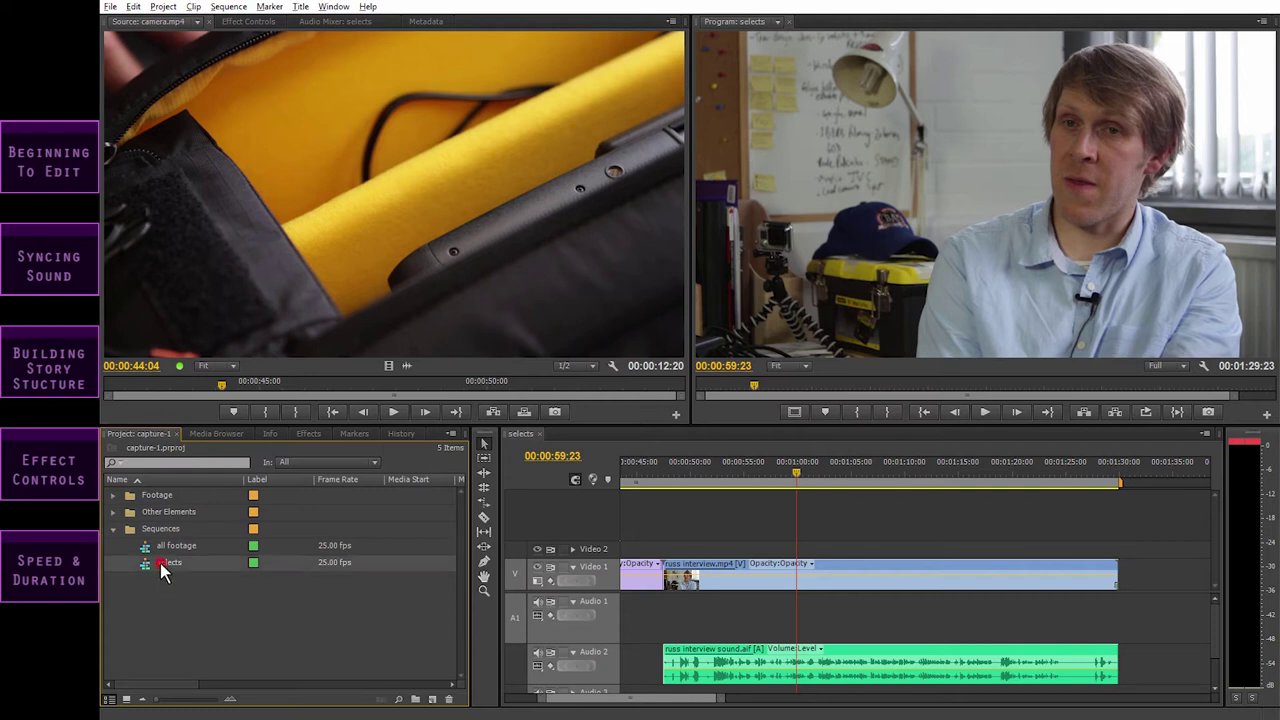
{"action": "right_click", "coordinate": [160, 563]}
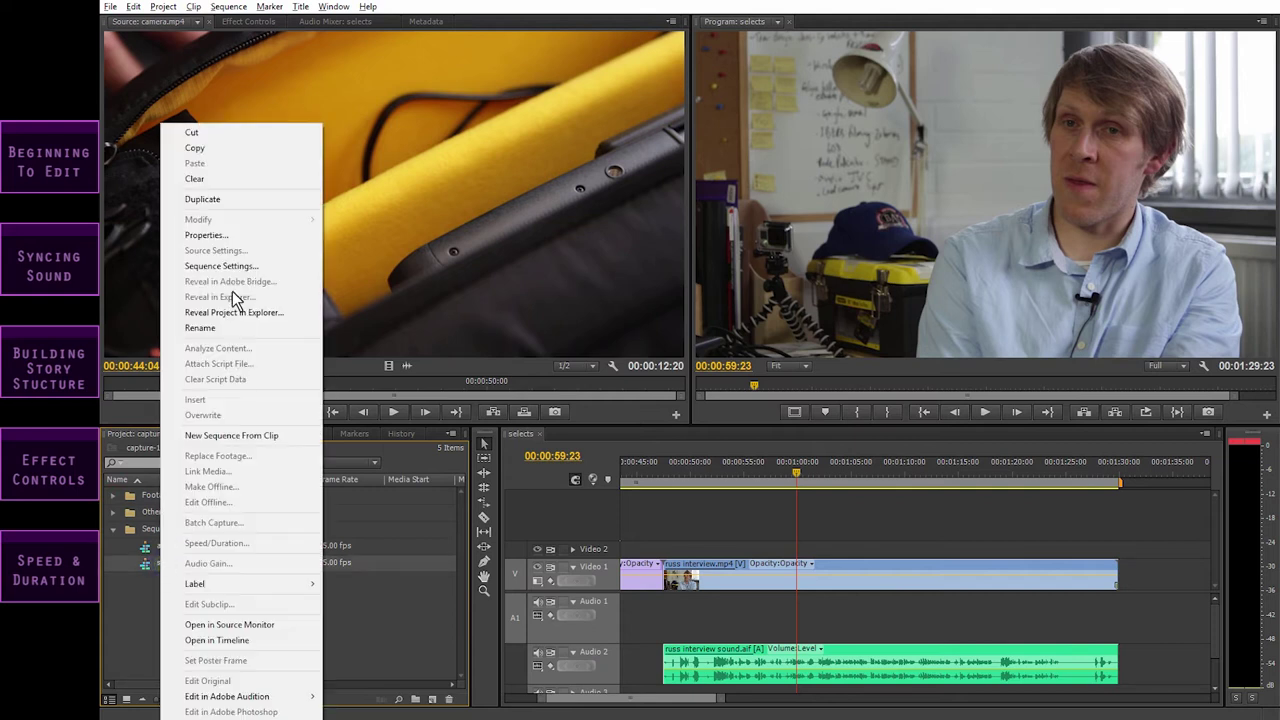
{"action": "left_click", "coordinate": [228, 202]}
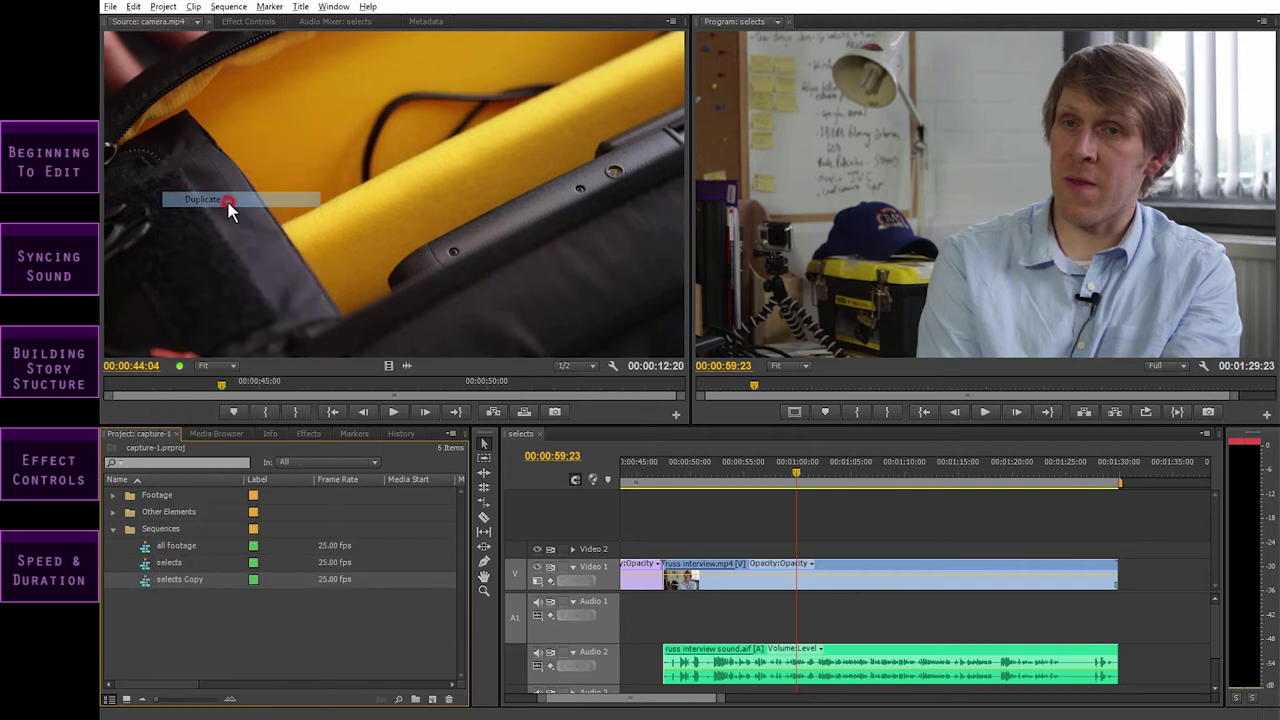
{"action": "left_click", "coordinate": [173, 581]}
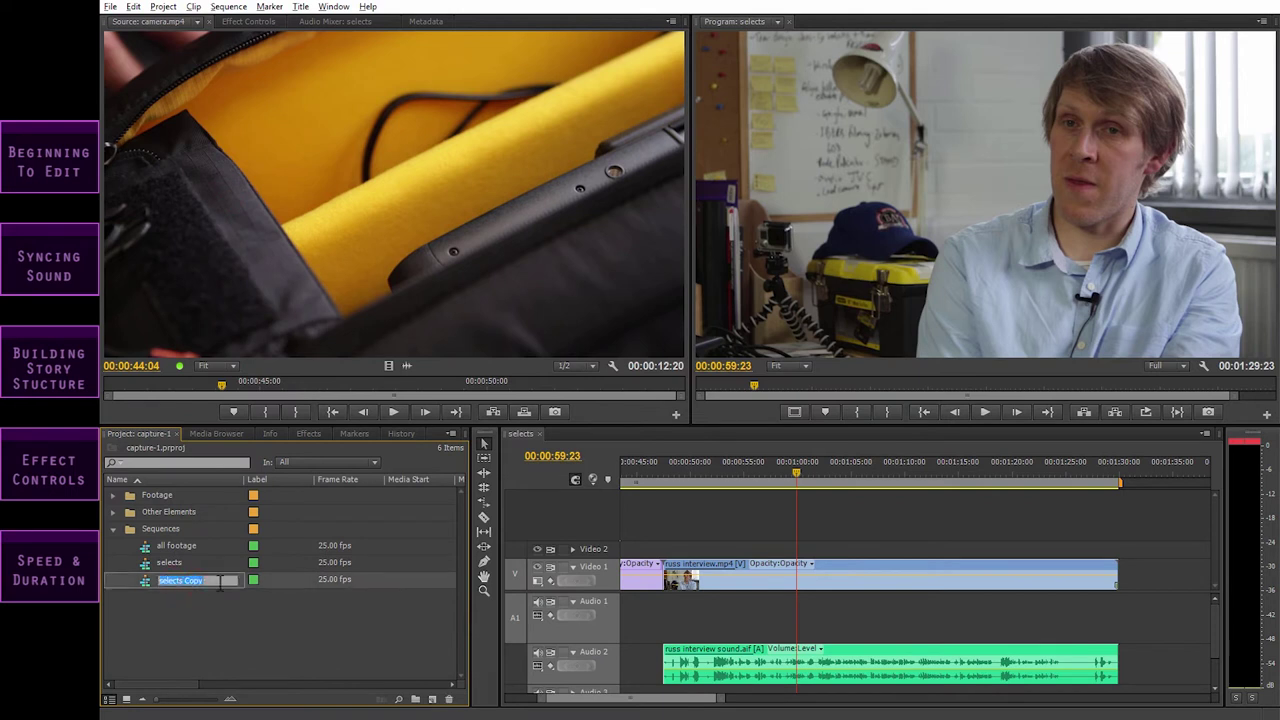
{"action": "type", "text": "rough cut"}
{"action": "left_click", "coordinate": [216, 608]}
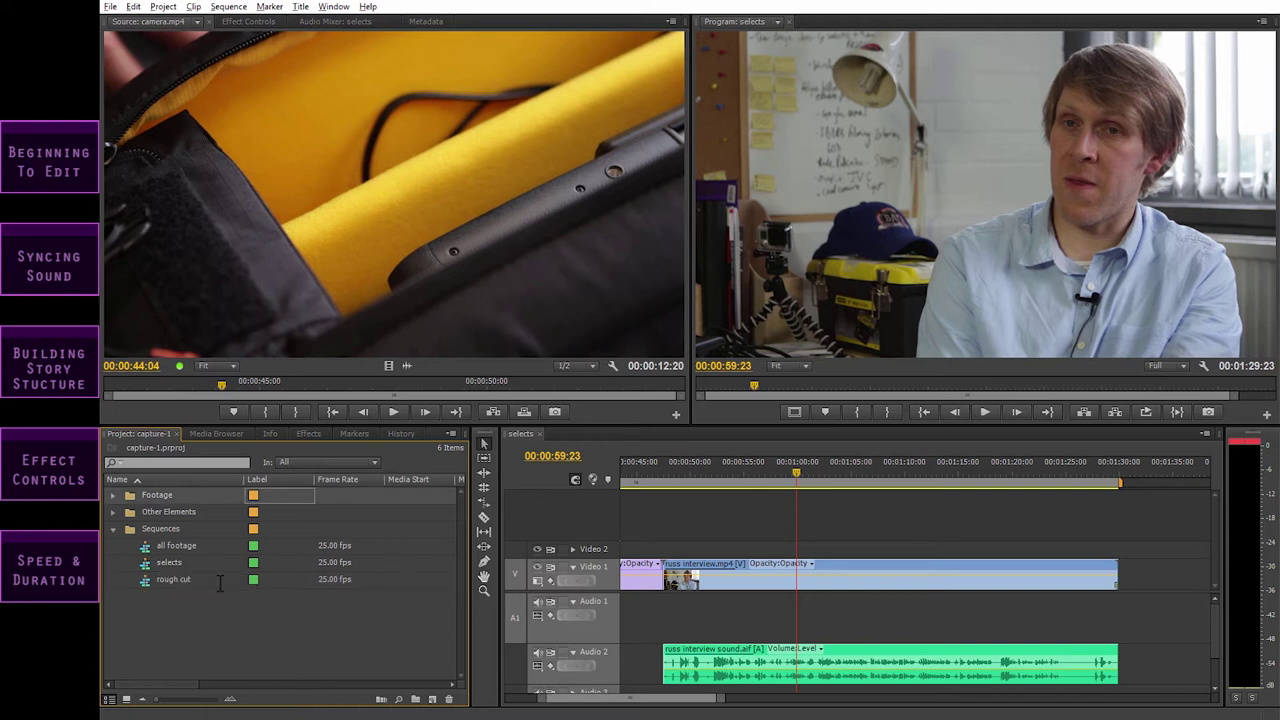
{"action": "double_click", "coordinate": [147, 579]}
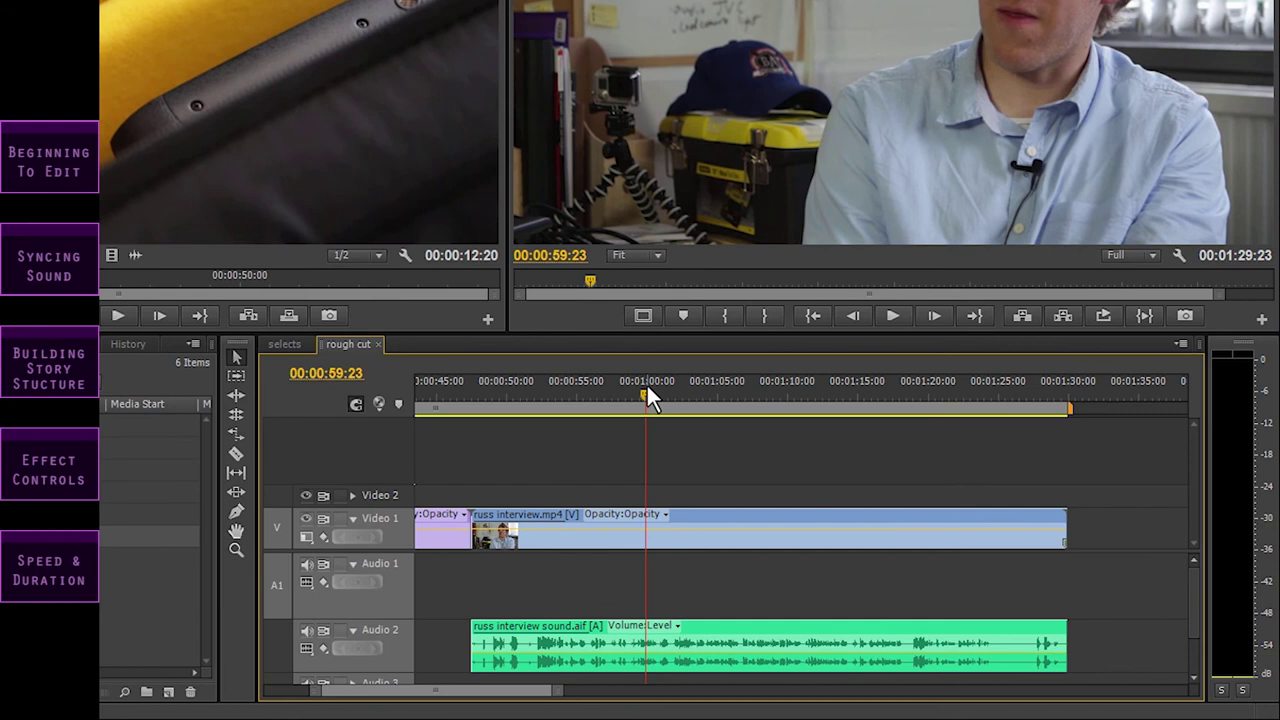
- Zoom around 00:01:00:19 and play back from about 00:00:51:23 to review the interview start
{"action": "key", "text": "minus"}
{"action": "key", "text": "minus"}
{"action": "key", "text": "minus"}
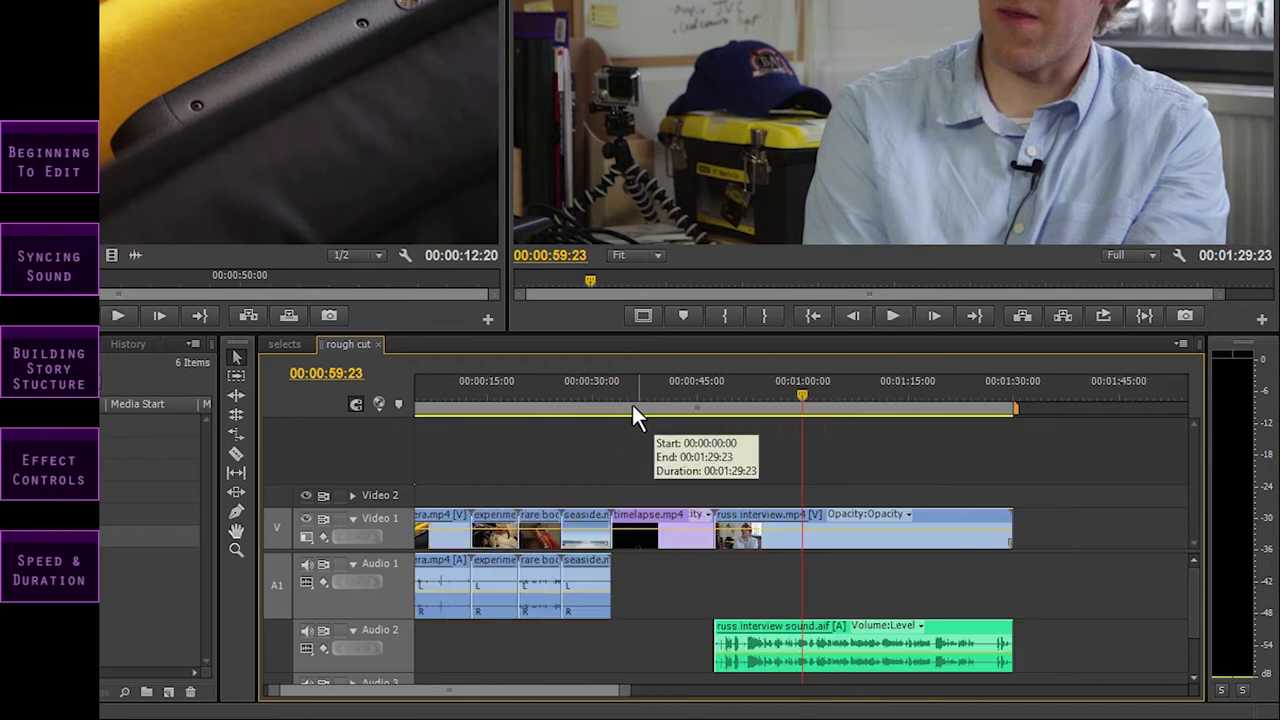
{"action": "left_click_drag", "start_coordinate": [531, 686], "coordinate": [491, 697]}
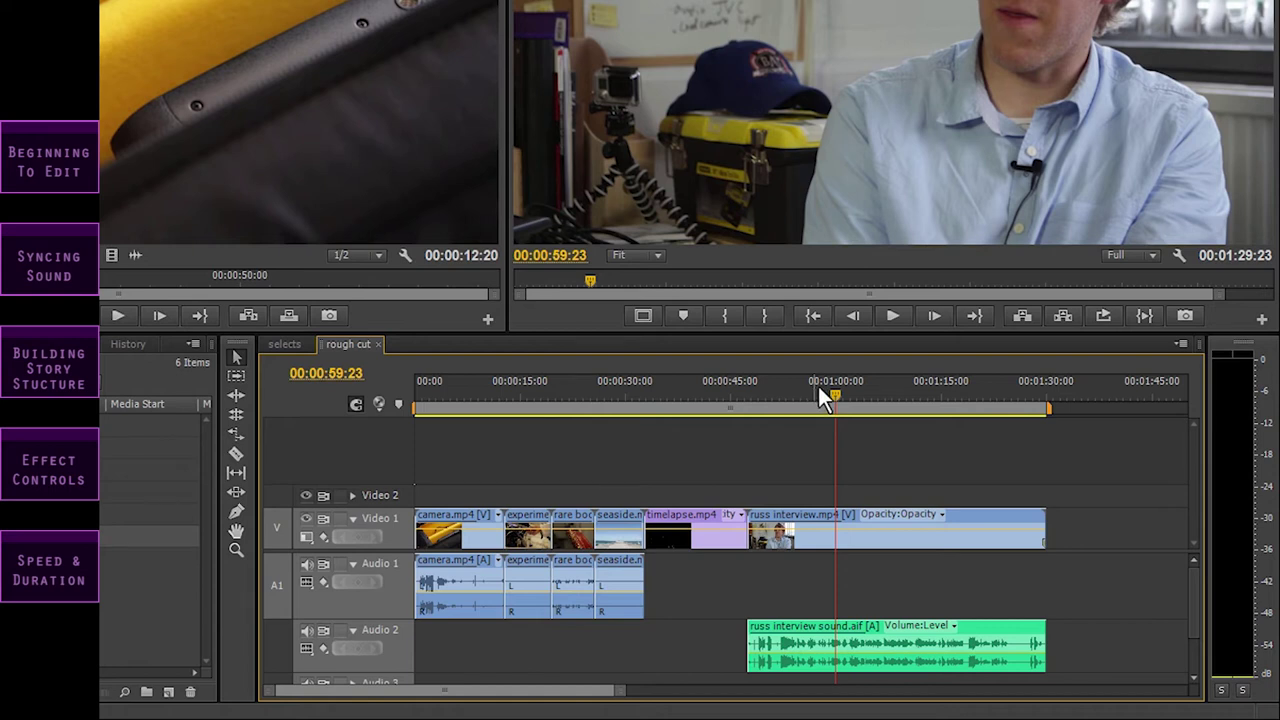
{"action": "left_click", "coordinate": [842, 395]}
{"action": "key", "text": "="}
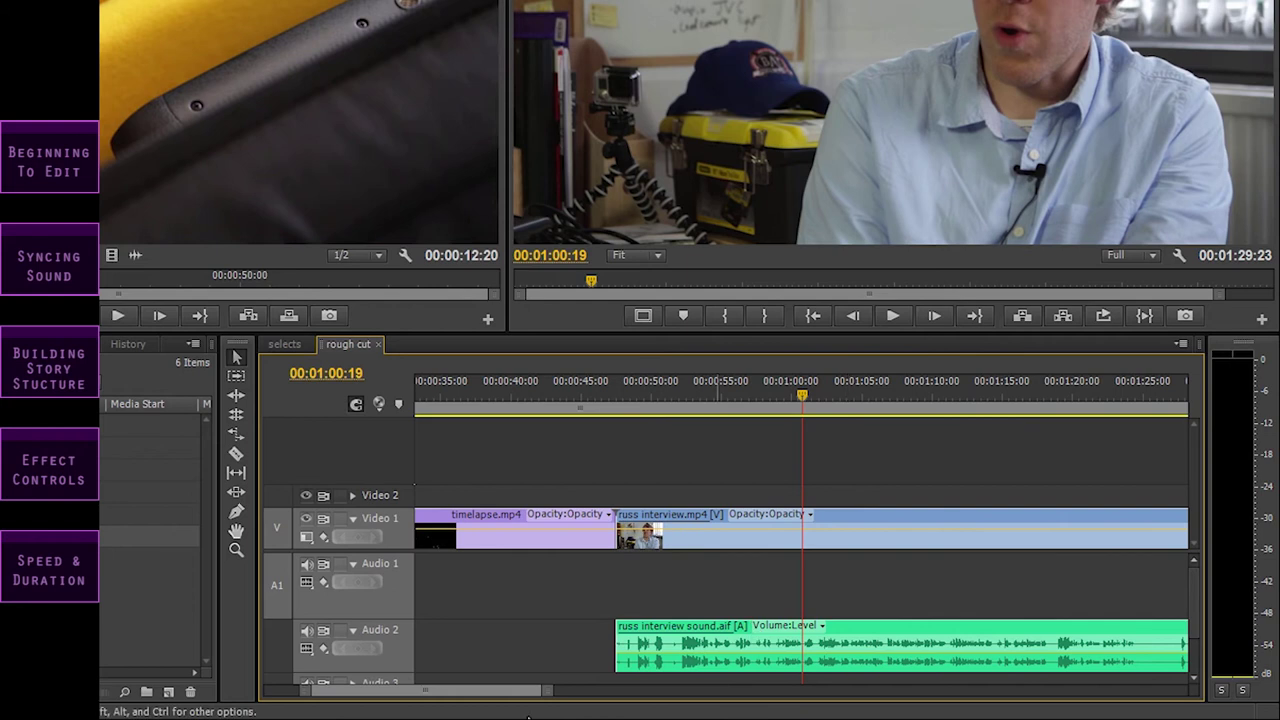
{"action": "scroll", "coordinate": [470, 697], "scroll_direction": "right", "scroll_amount": 5}
{"action": "scroll", "coordinate": [469, 697], "scroll_direction": "left", "scroll_amount": 2}
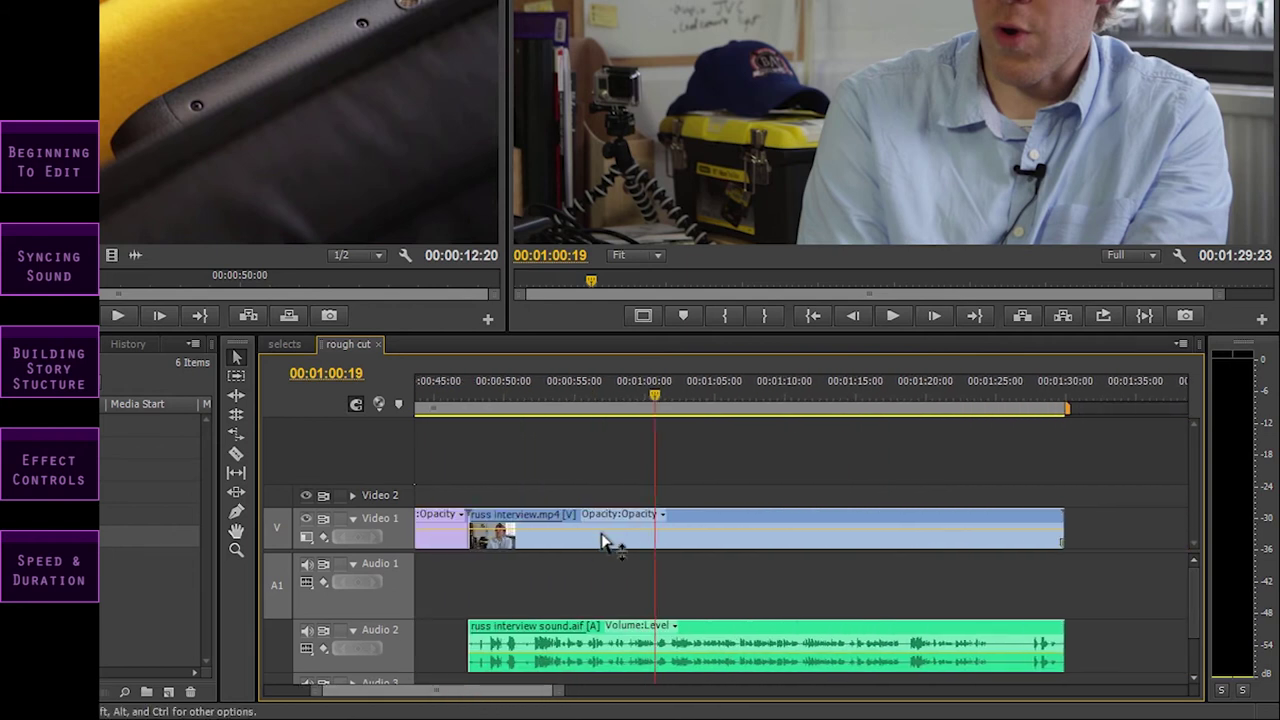
{"action": "mouse_move", "coordinate": [551, 694]}
{"action": "left_mouse_down"}
{"action": "mouse_move", "coordinate": [563, 694]}
{"action": "mouse_move", "coordinate": [494, 700]}
{"action": "mouse_move", "coordinate": [546, 694]}
{"action": "left_mouse_up"}
{"action": "left_click_drag", "start_coordinate": [577, 380], "coordinate": [544, 406]}
{"action": "key", "text": "space"}
{"action": "key", "text": "space"}
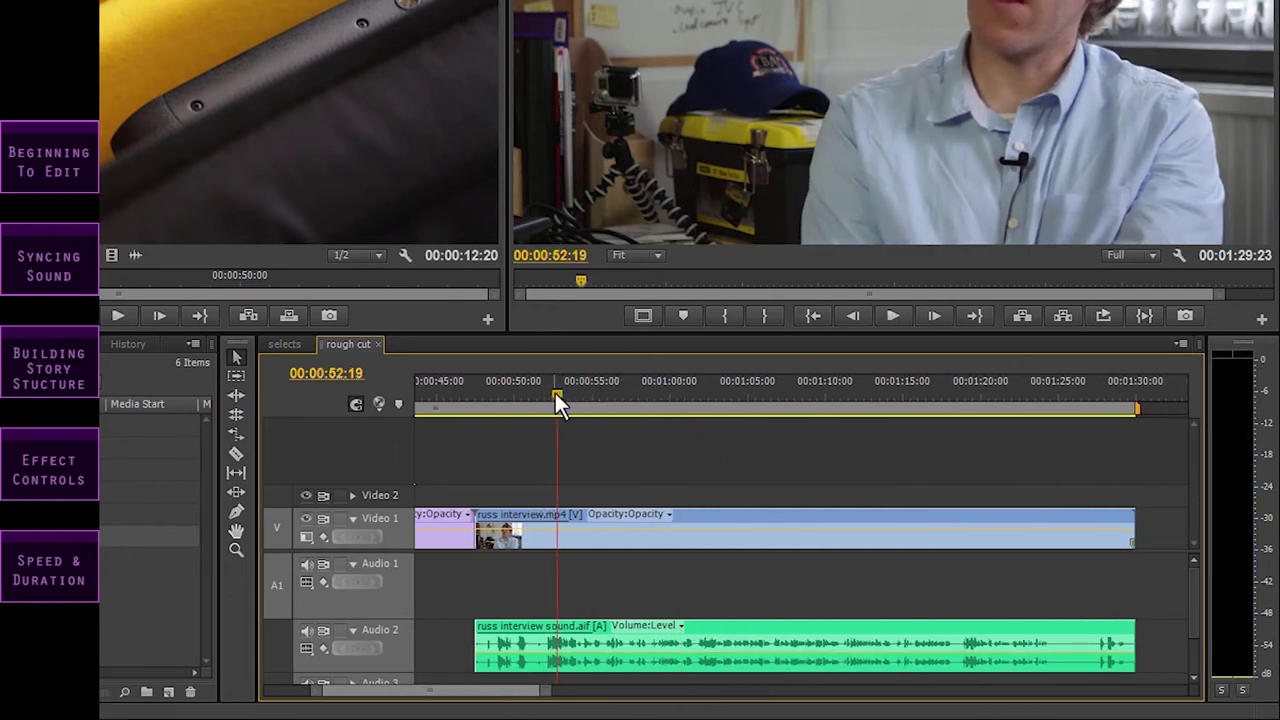
- Trim the russ interview clip's start later and play back the new start
{"action": "left_click_drag", "start_coordinate": [478, 643], "coordinate": [541, 643]}
{"action": "key", "text": "="}
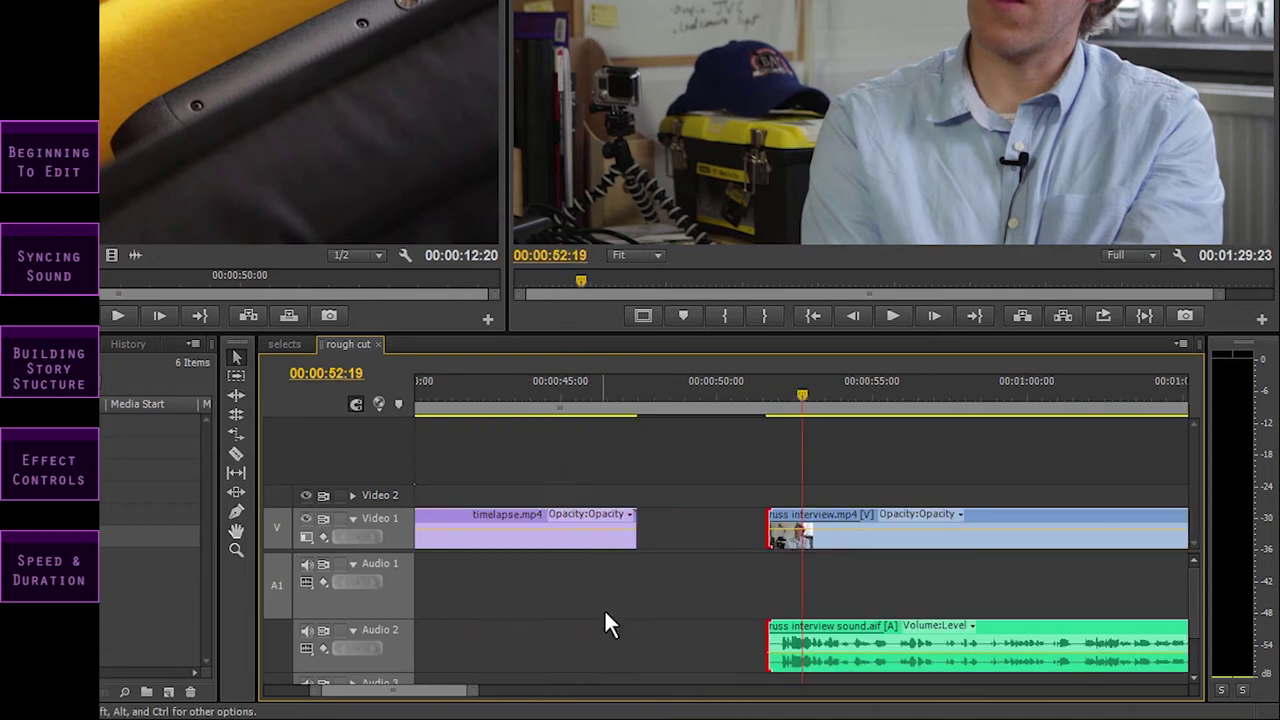
{"action": "left_click", "coordinate": [777, 395]}
{"action": "key", "text": "space"}
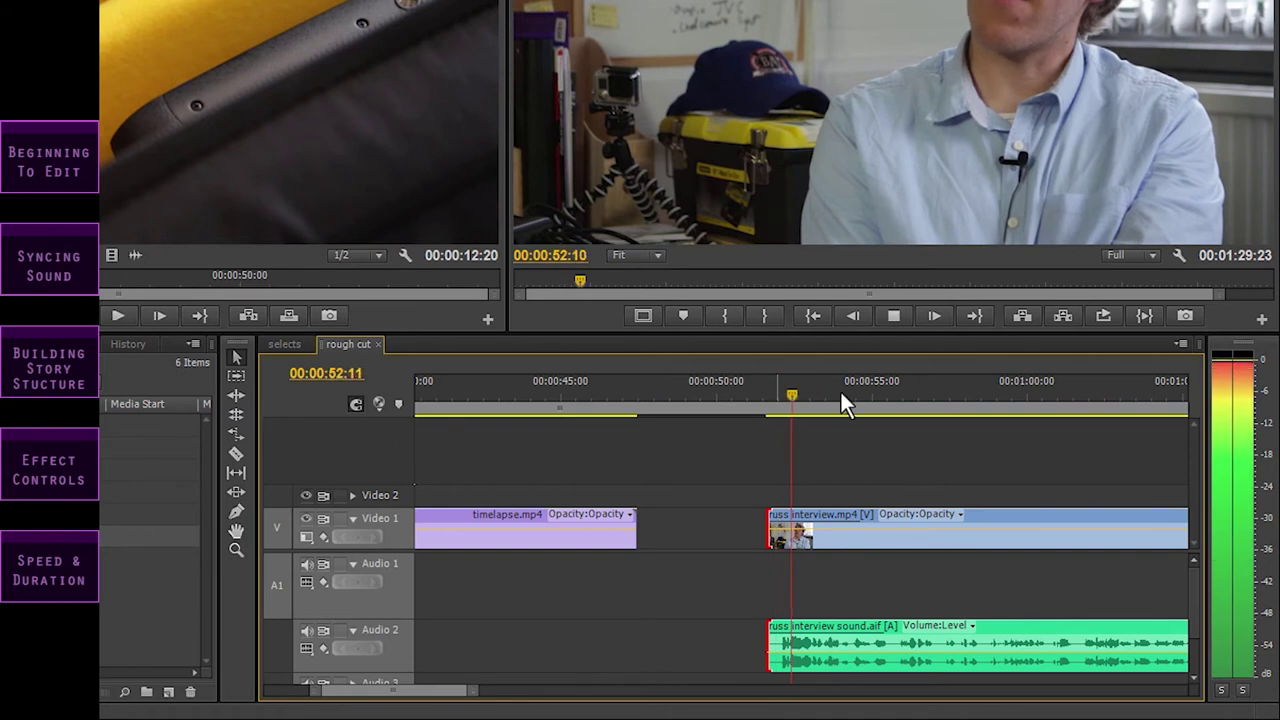
- Razor the linked interview clips at 00:01:00:05 and again near 00:01:20
{"action": "key", "text": "space"}
{"action": "left_click_drag", "start_coordinate": [805, 393], "coordinate": [795, 395]}
{"action": "key", "text": "minus"}
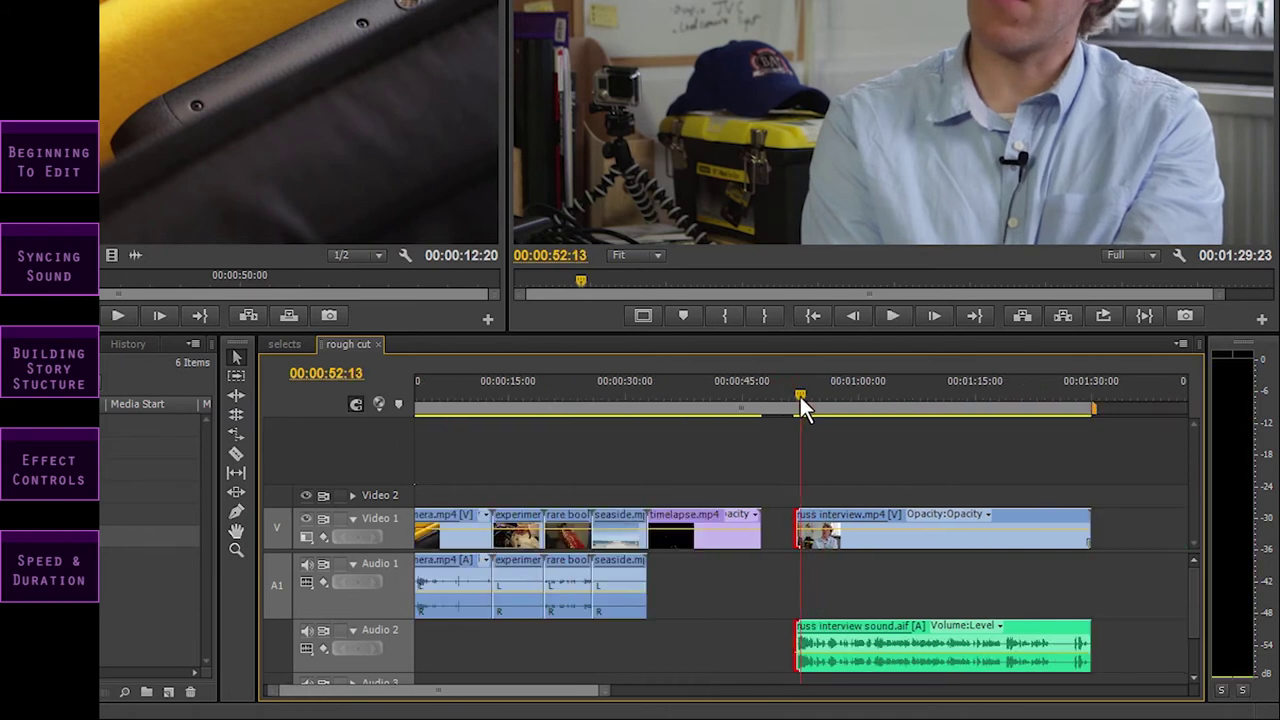
{"action": "left_click", "coordinate": [874, 395]}
{"action": "left_click_drag", "start_coordinate": [557, 697], "coordinate": [883, 689]}
{"action": "key", "text": "equal"}
{"action": "mouse_move", "coordinate": [629, 393]}
{"action": "left_mouse_down"}
{"action": "mouse_move", "coordinate": [602, 393]}
{"action": "mouse_move", "coordinate": [621, 394]}
{"action": "left_mouse_up"}
{"action": "key", "text": "c"}
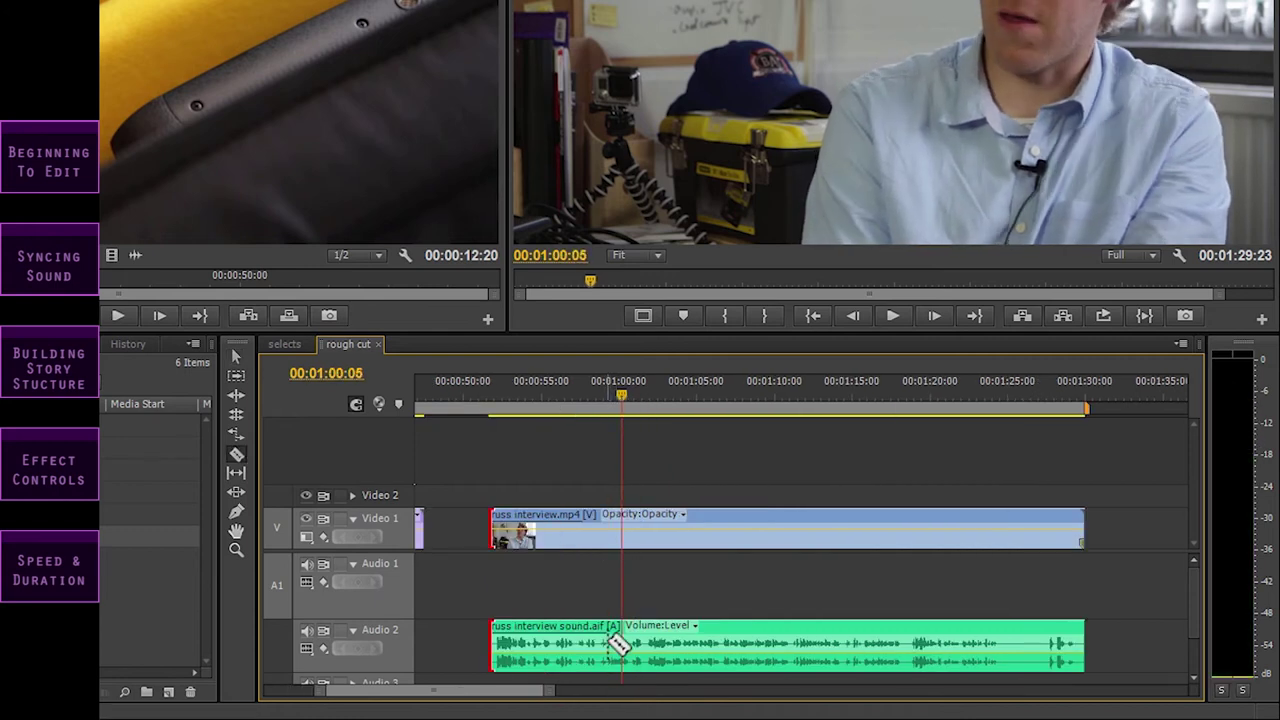
{"action": "left_click", "coordinate": [608, 641]}
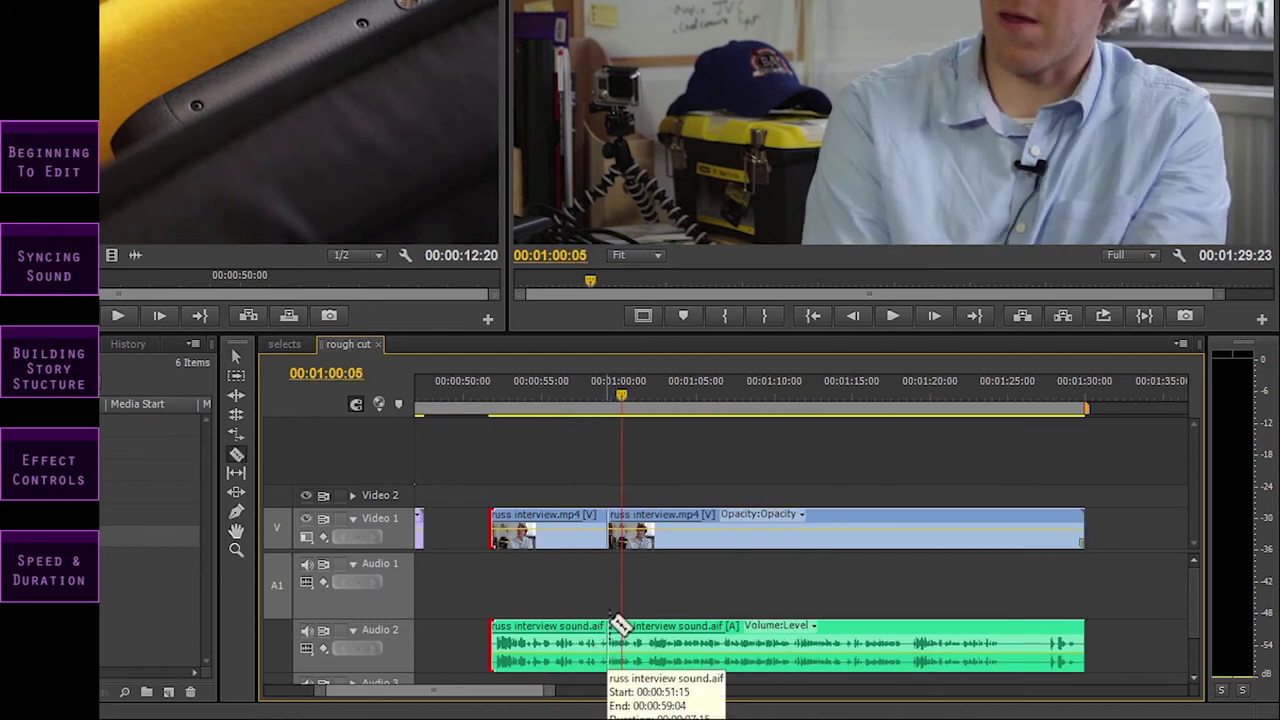
{"action": "left_click", "coordinate": [945, 648]}
- Delete the middle interview section and remove the gap so the later clips shift left
{"action": "key", "text": "v"}
{"action": "left_click", "coordinate": [879, 630]}
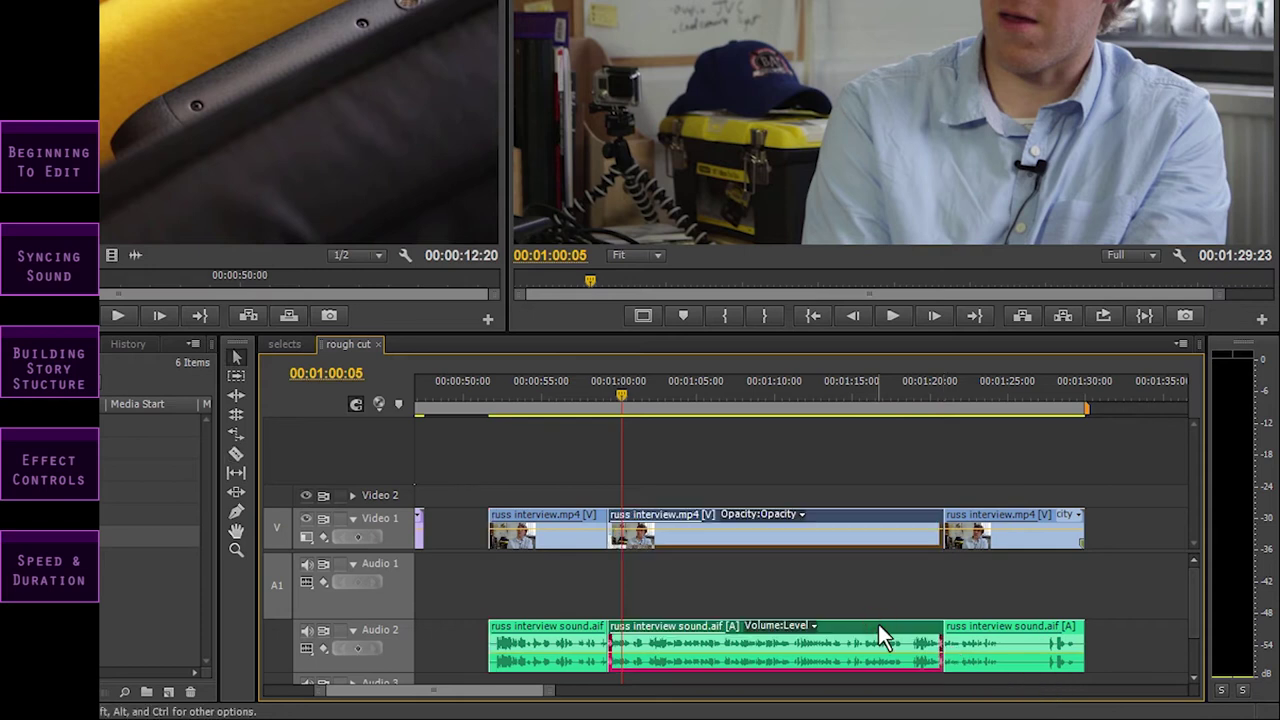
{"action": "key", "text": "Delete"}
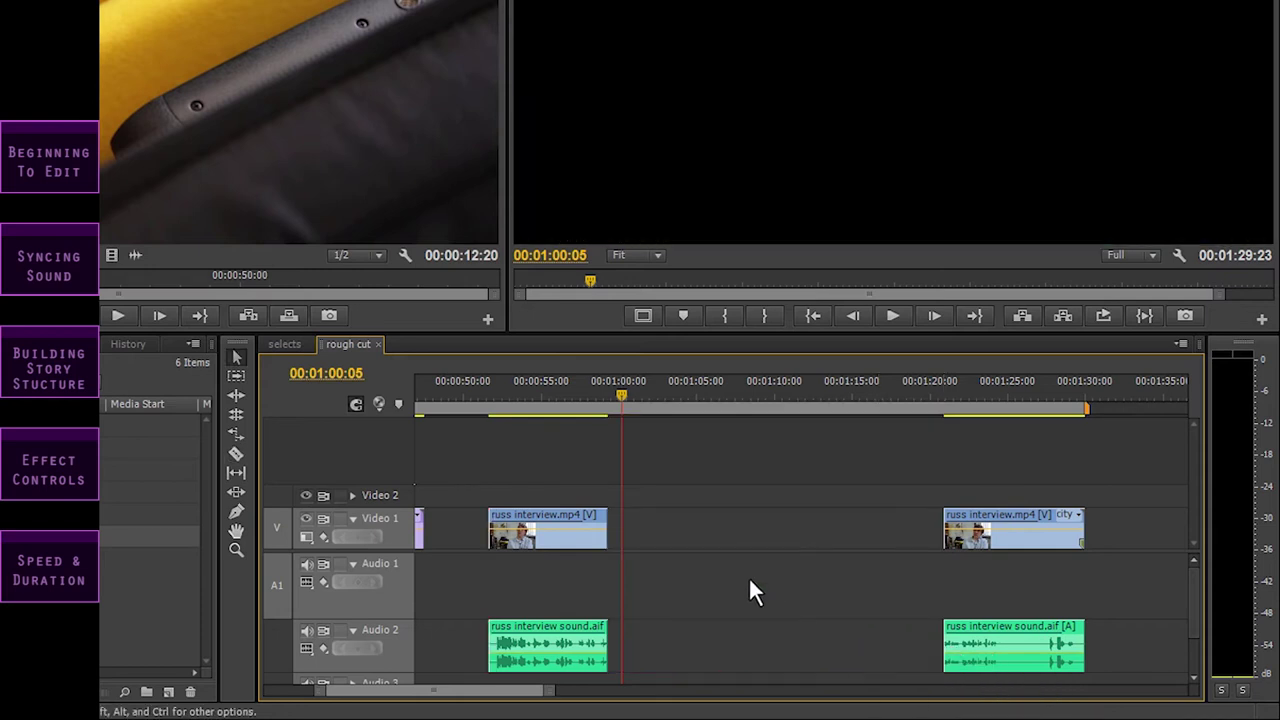
{"action": "left_click", "coordinate": [724, 530]}
{"action": "key", "text": "Delete"}
- Play back the new interview join around 00:00:58 to check it
{"action": "left_click_drag", "start_coordinate": [612, 391], "coordinate": [792, 383]}
{"action": "key", "text": "="}
{"action": "key", "text": "="}
{"action": "key", "text": "="}
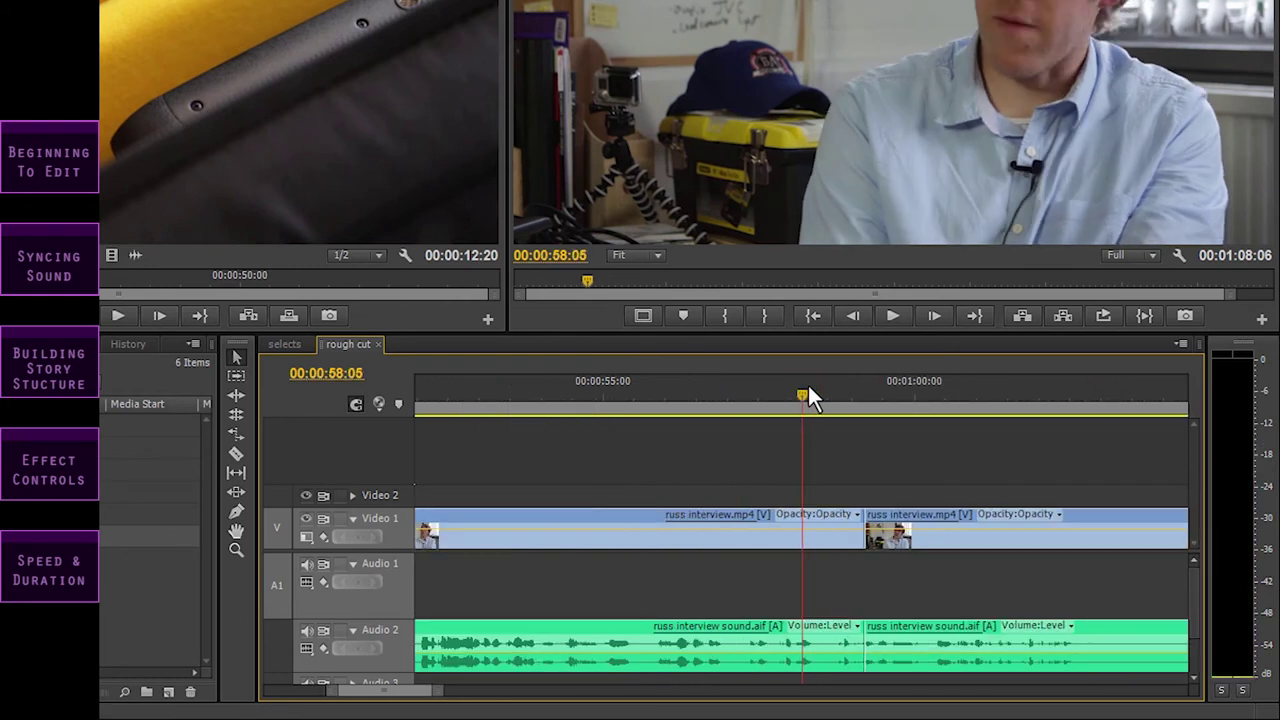
{"action": "left_click", "coordinate": [797, 394]}
{"action": "key", "text": "space"}
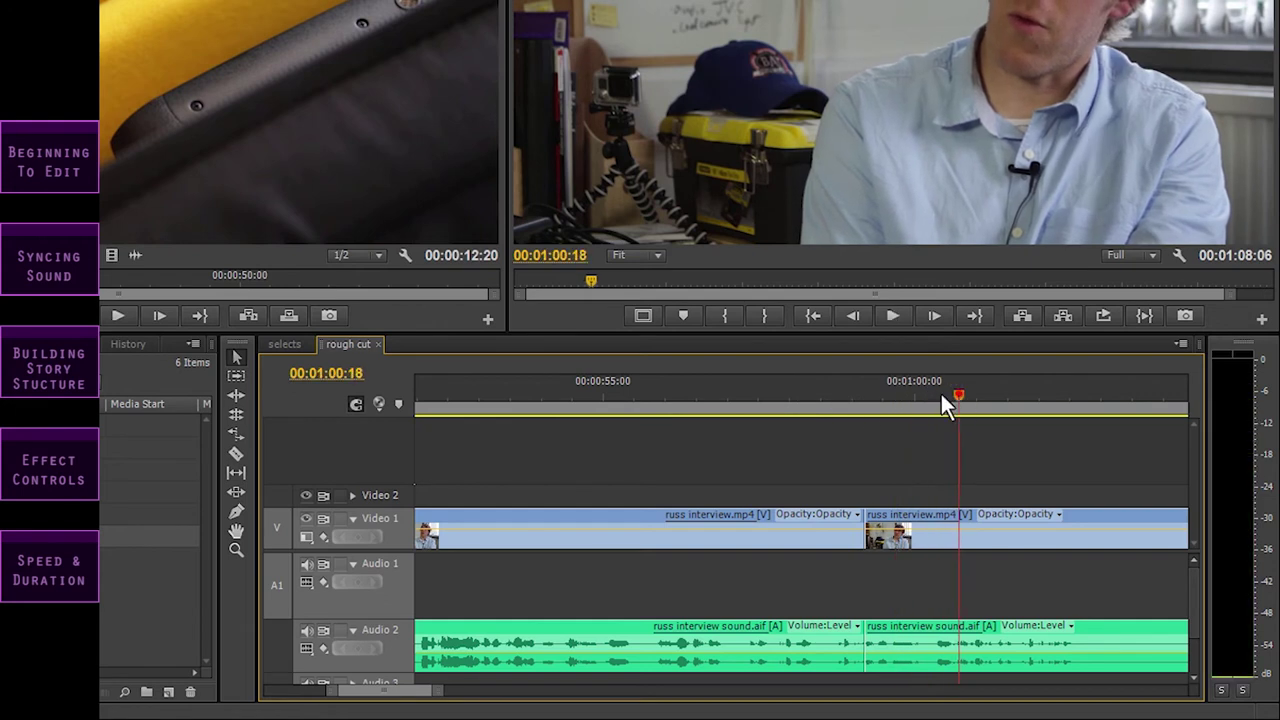
{"action": "left_click", "coordinate": [678, 415]}
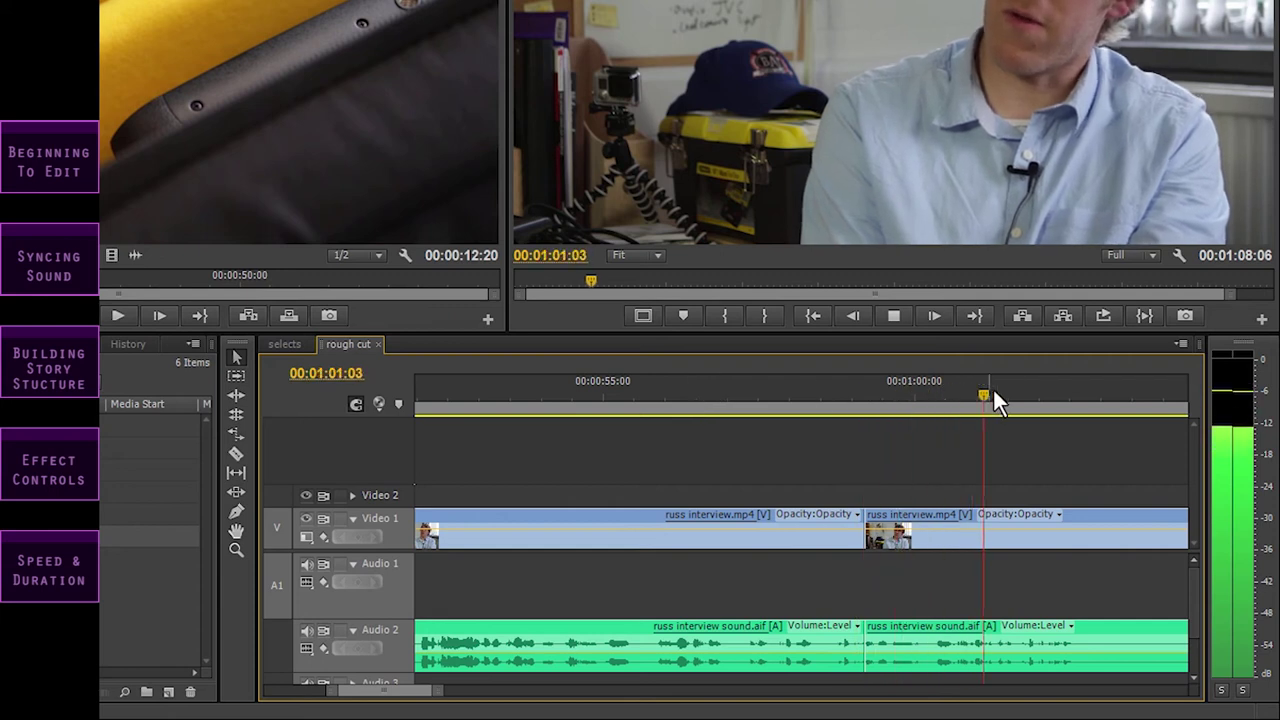
{"action": "key", "text": "space"}
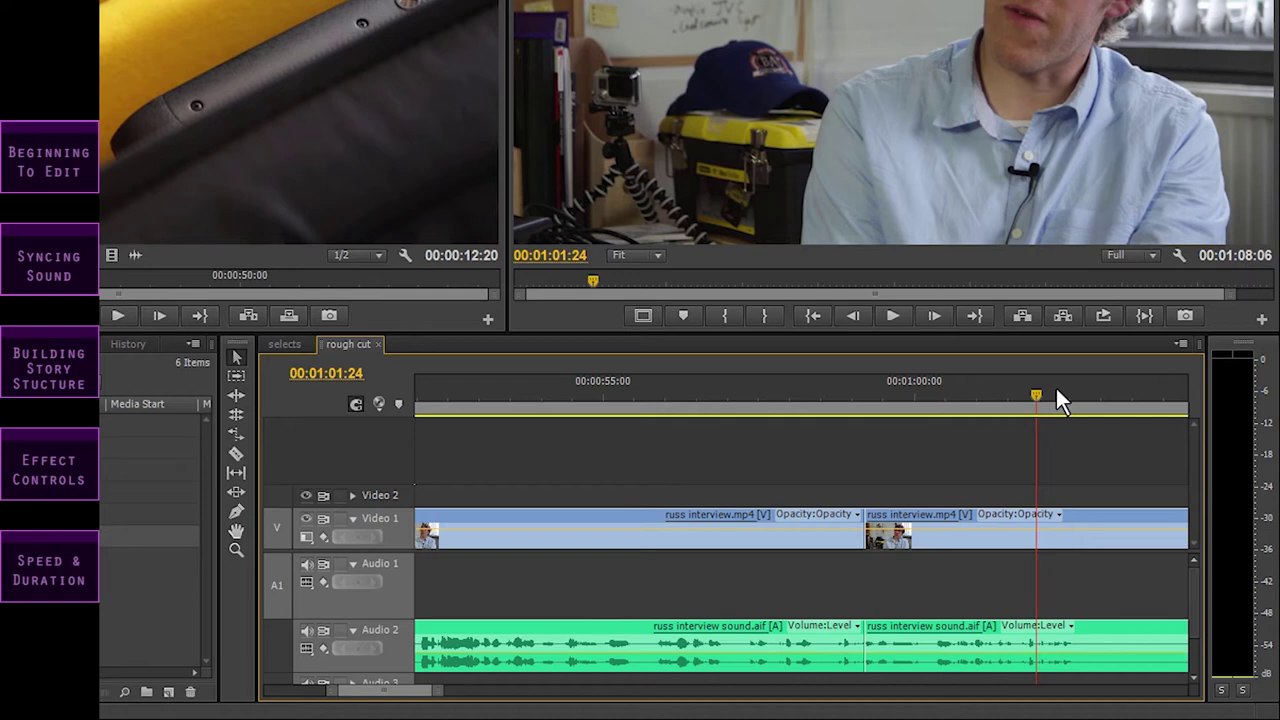
{"action": "left_click", "coordinate": [836, 399]}
{"action": "key", "text": "space"}
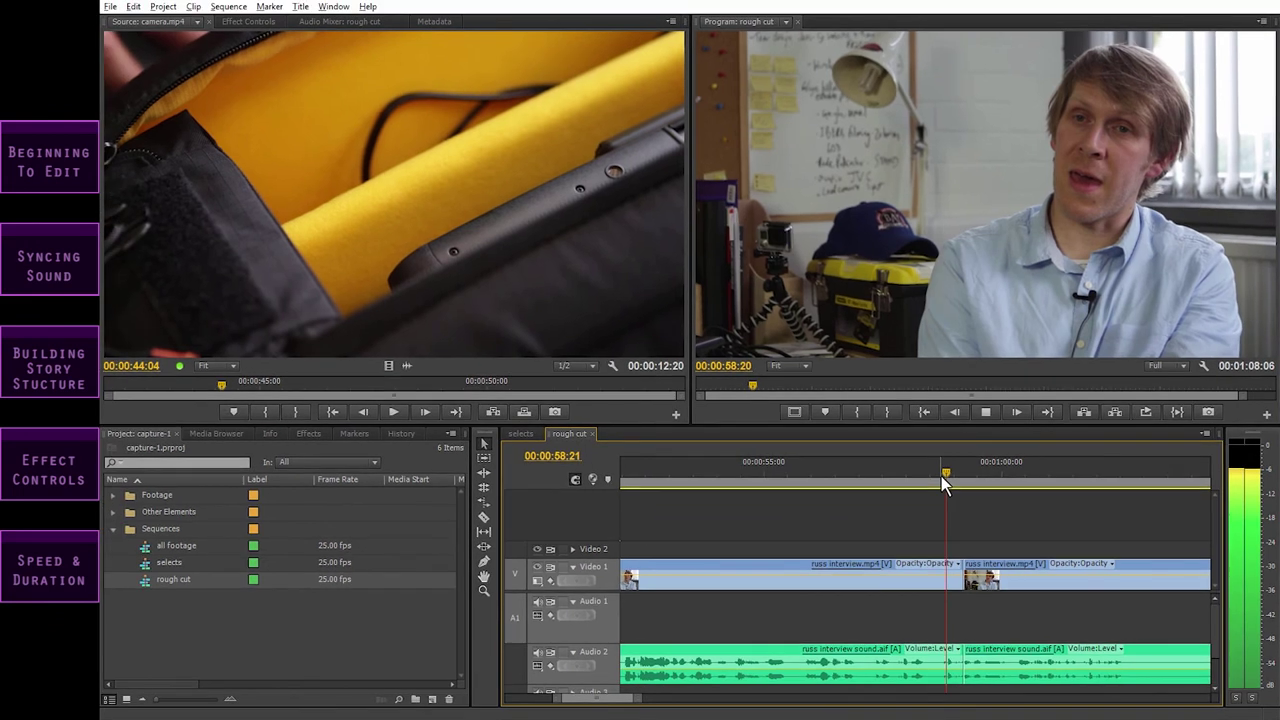
- Review the interview edit around 00:00:56–00:00:59, then zoom out to the whole sequence
{"action": "left_click_drag", "start_coordinate": [929, 468], "coordinate": [783, 473]}
{"action": "left_click", "coordinate": [795, 483]}
{"action": "key", "text": "space"}
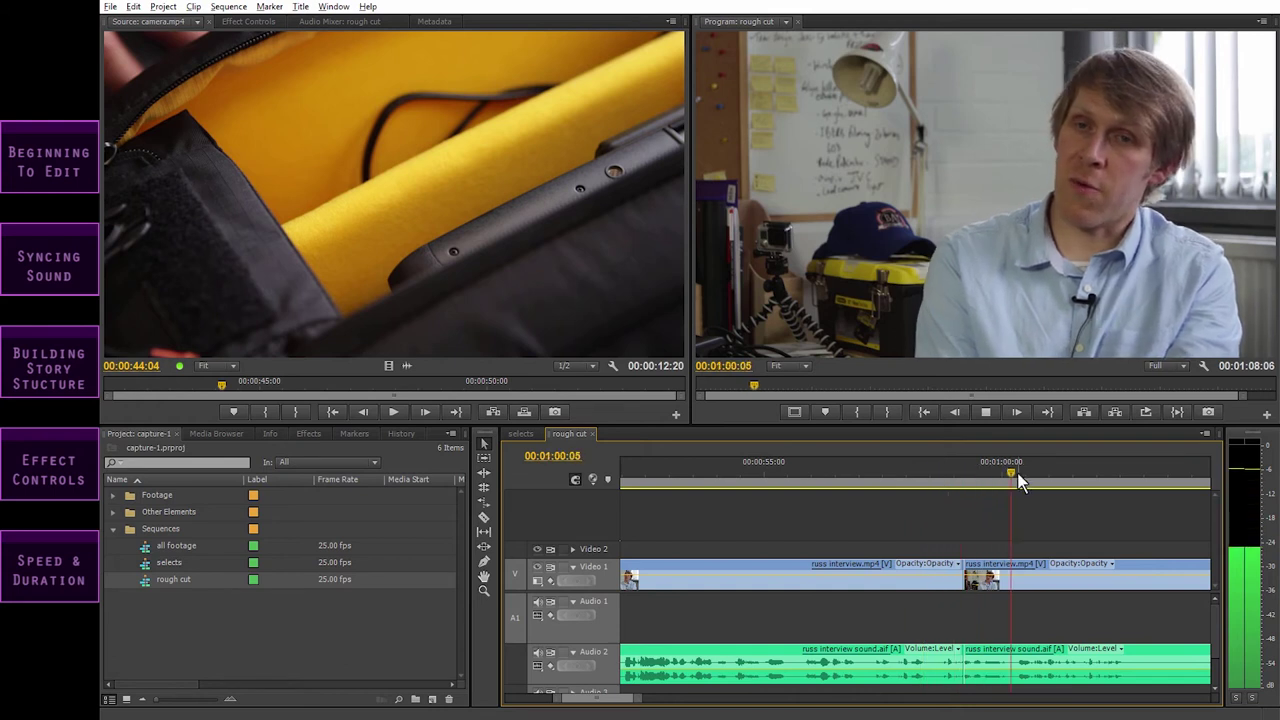
{"action": "left_click_drag", "start_coordinate": [1017, 474], "coordinate": [973, 462]}
{"action": "key", "text": "="}
{"action": "left_click", "coordinate": [948, 581]}
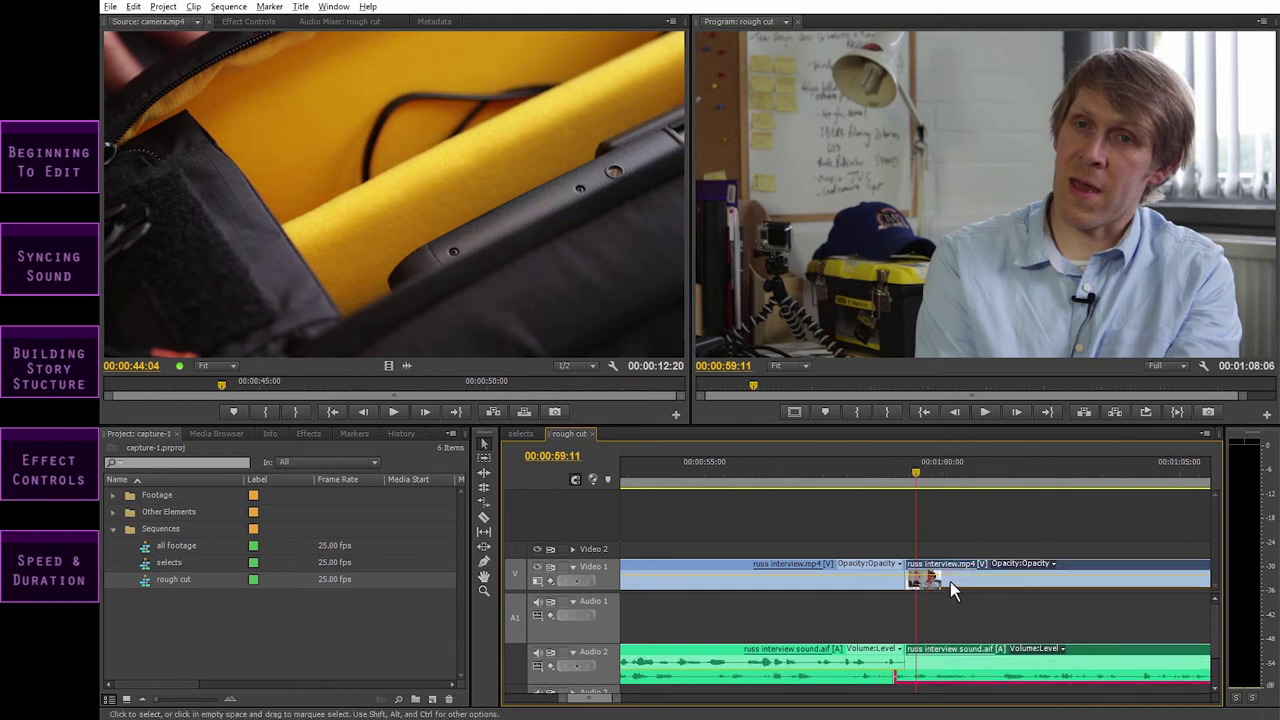
{"action": "key", "text": "minus"}
{"action": "left_click_drag", "start_coordinate": [912, 467], "coordinate": [880, 467]}
{"action": "key", "text": "space"}
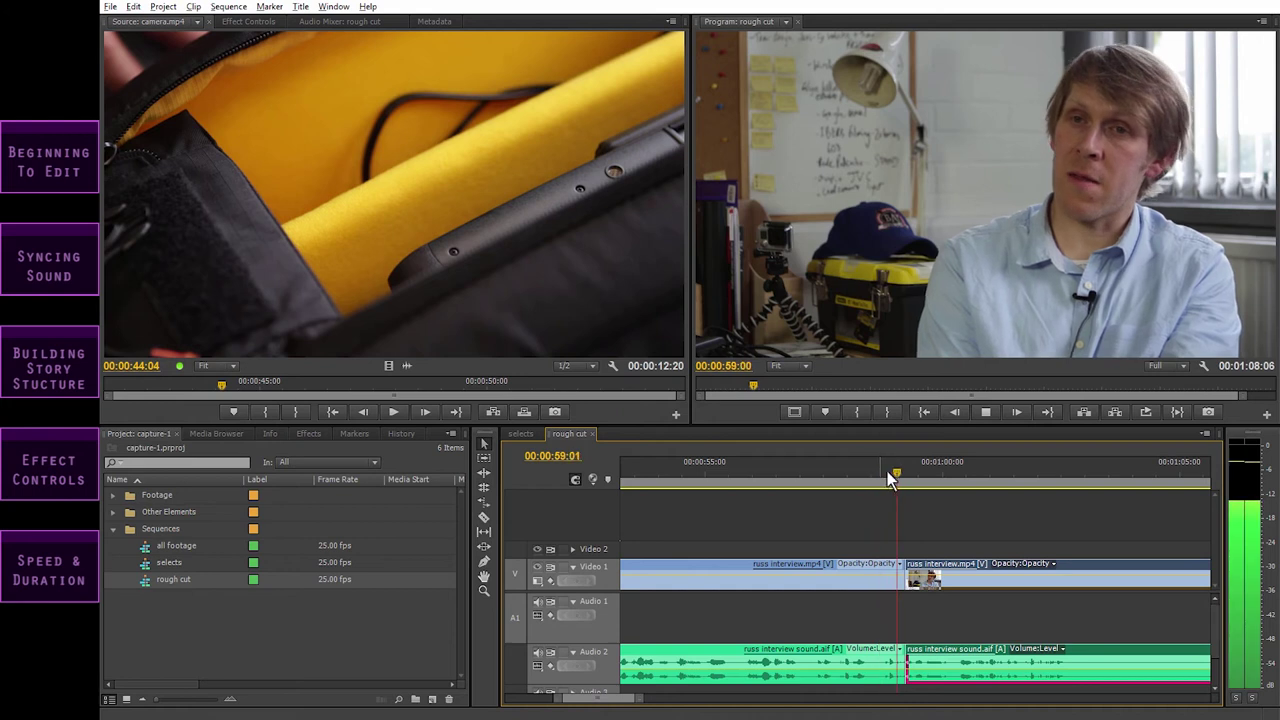
{"action": "key", "text": "space"}
{"action": "key", "text": "minus"}
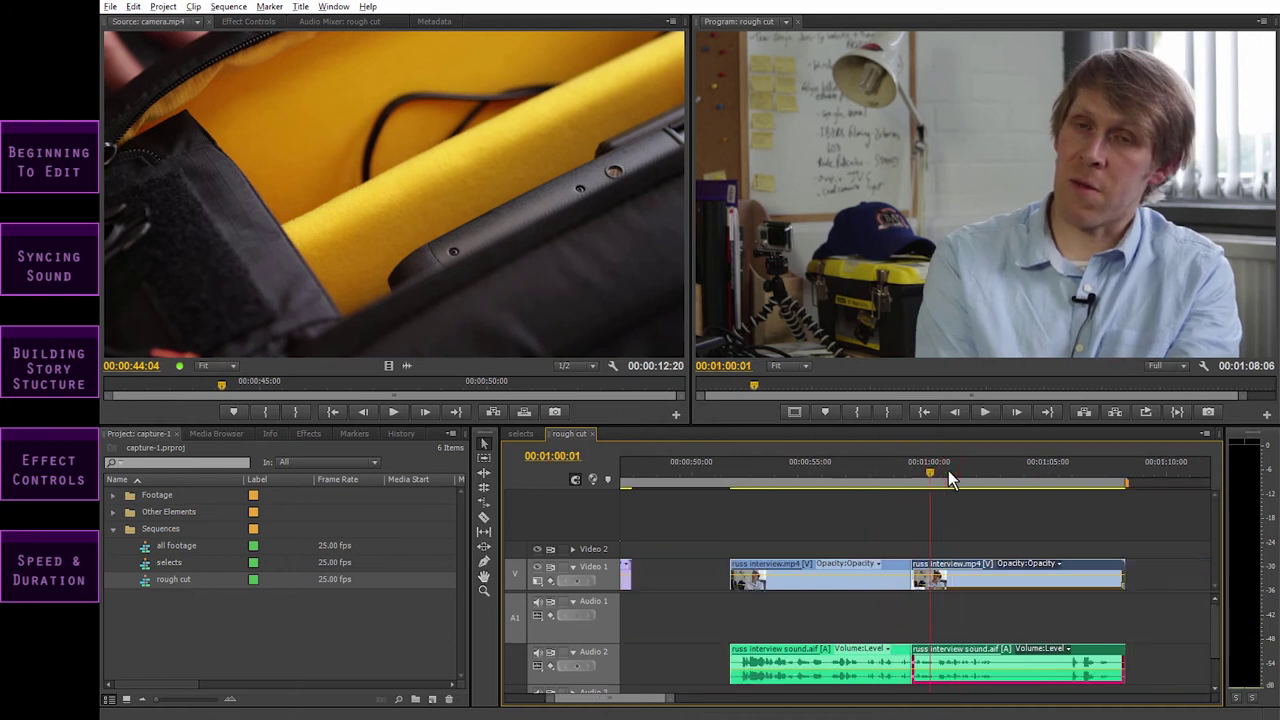
{"action": "key", "text": "minus"}
{"action": "key", "text": "minus"}
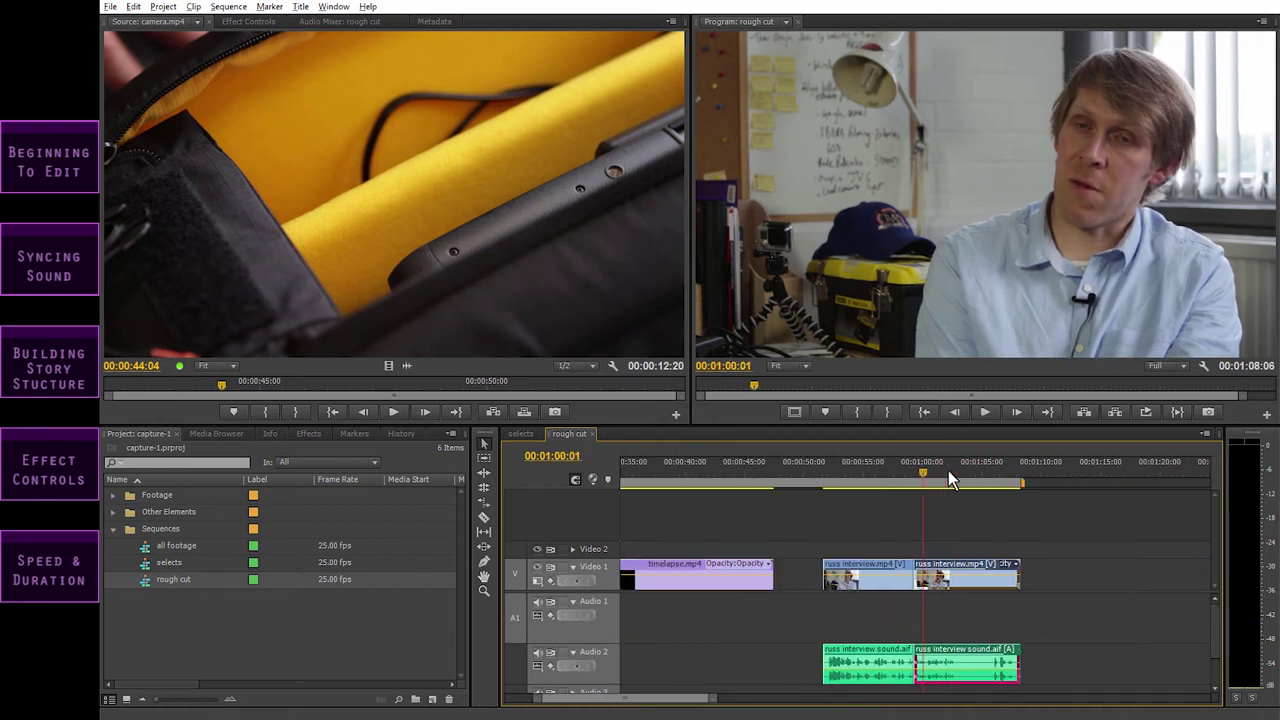
{"action": "key", "text": "minus"}
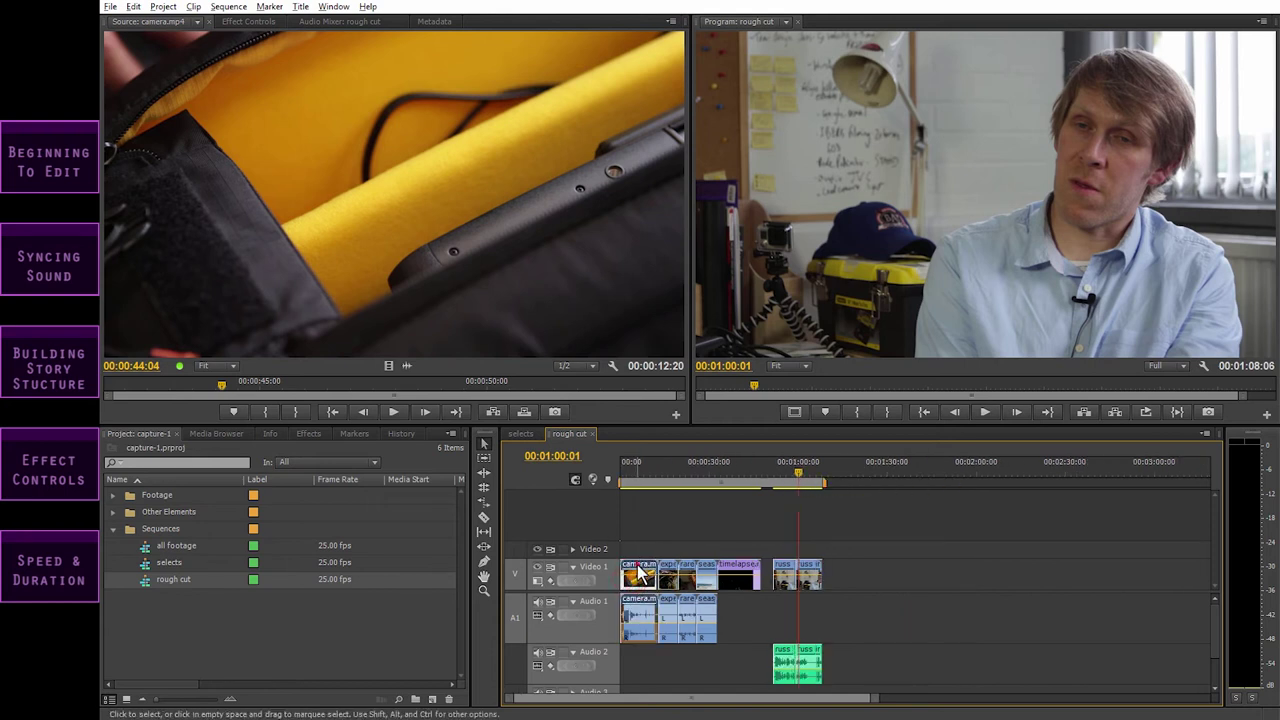
- Move camera.mp4 onto Video 2 above the interview, shorten its end, and slide it later
{"action": "left_click_drag", "start_coordinate": [638, 573], "coordinate": [802, 550]}
{"action": "key", "text": "equal"}
{"action": "key", "text": "equal"}
{"action": "left_click_drag", "start_coordinate": [1012, 549], "coordinate": [973, 553]}
{"action": "left_click", "coordinate": [894, 468]}
{"action": "key", "text": "equal"}
{"action": "left_click", "coordinate": [962, 468]}
- Play back the camera.mp4 cutaway over the interview
{"action": "left_click", "coordinate": [936, 470]}
{"action": "key", "text": "equal"}
{"action": "key", "text": "space"}
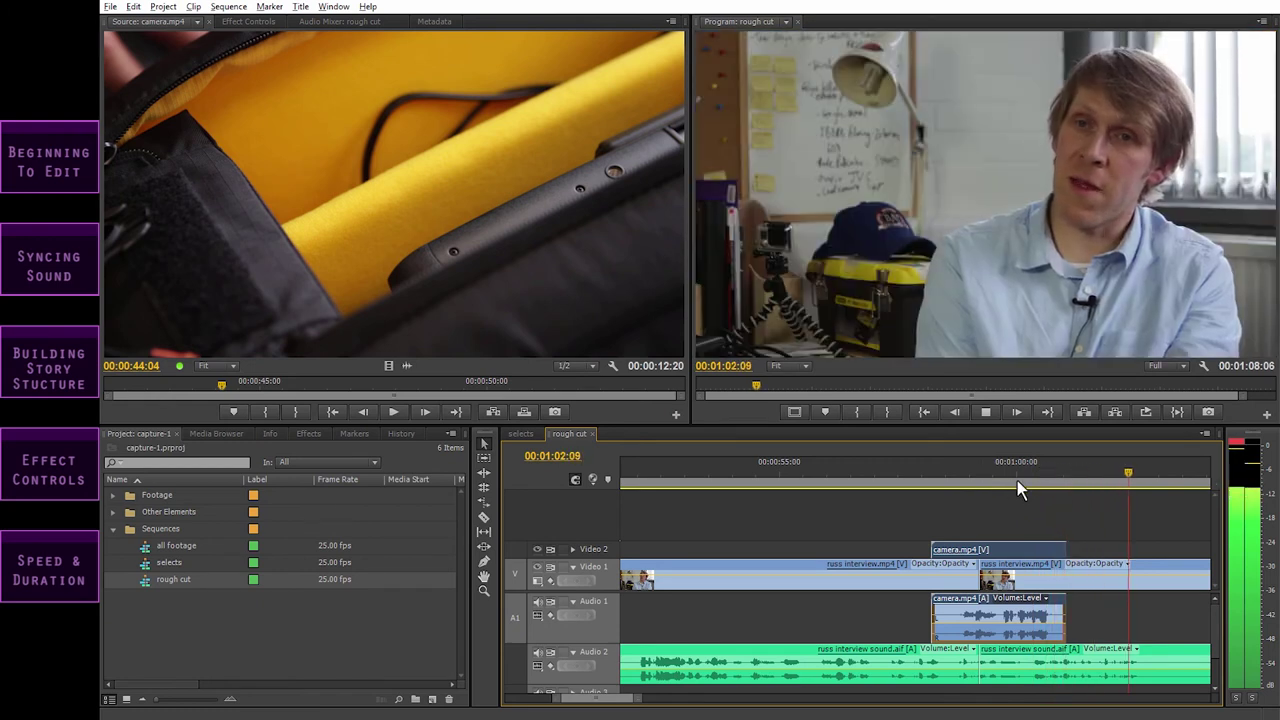
{"action": "key", "text": "space"}
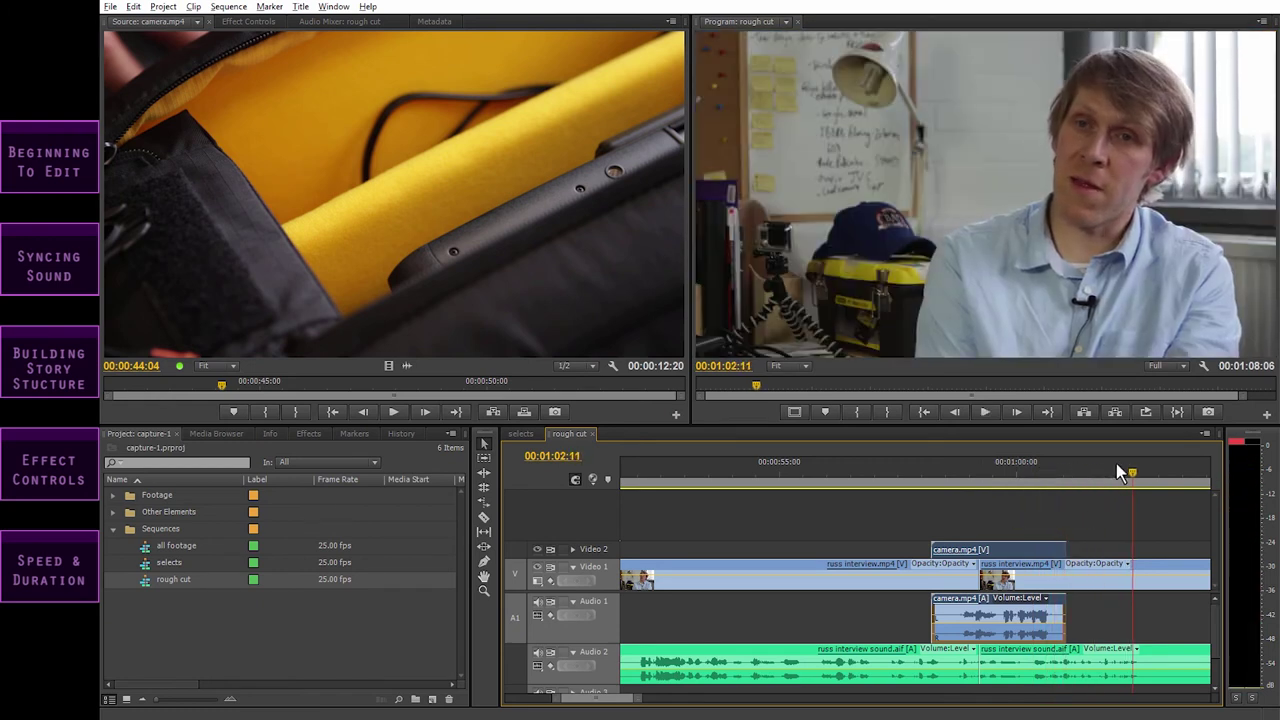
- Delete the experiment and rare book clips and move timelapse.mp4 from Video 1 up to Video 2
{"action": "left_click", "coordinate": [1012, 466]}
{"action": "key", "text": "minus"}
{"action": "key", "text": "minus"}
{"action": "key", "text": "minus"}
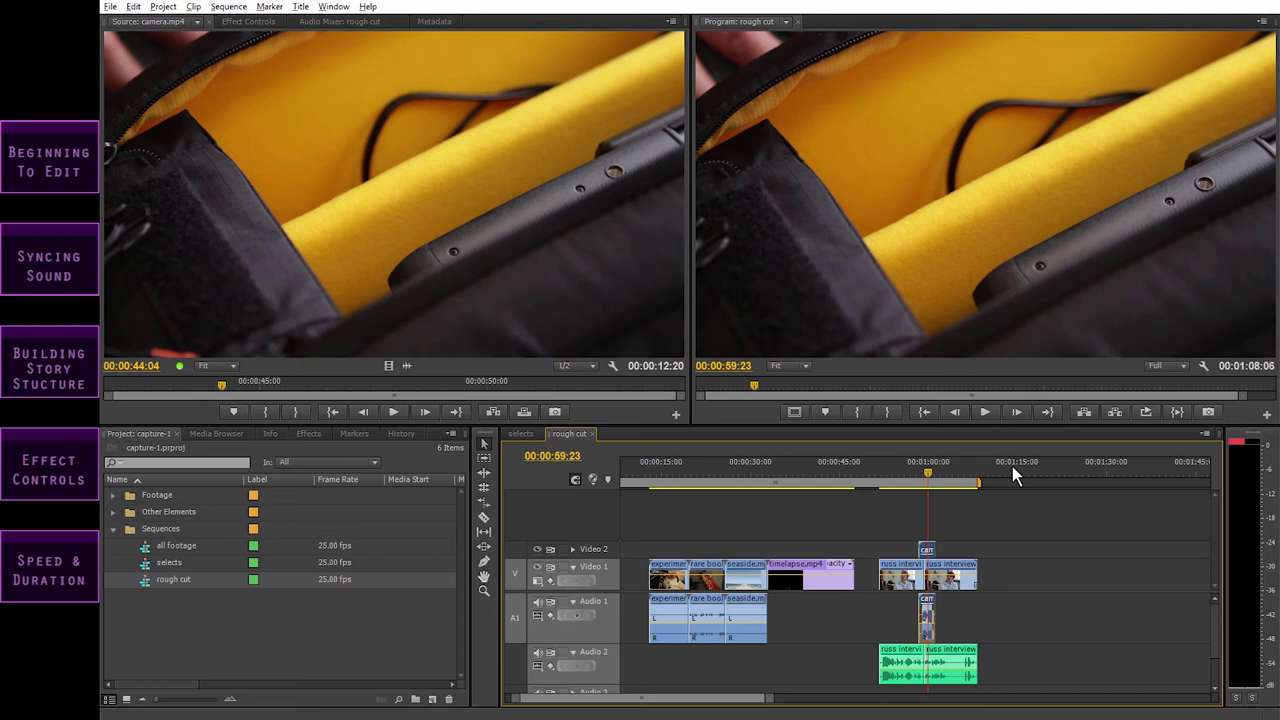
{"action": "scroll", "coordinate": [1012, 466], "scroll_direction": "down", "scroll_amount": 1}
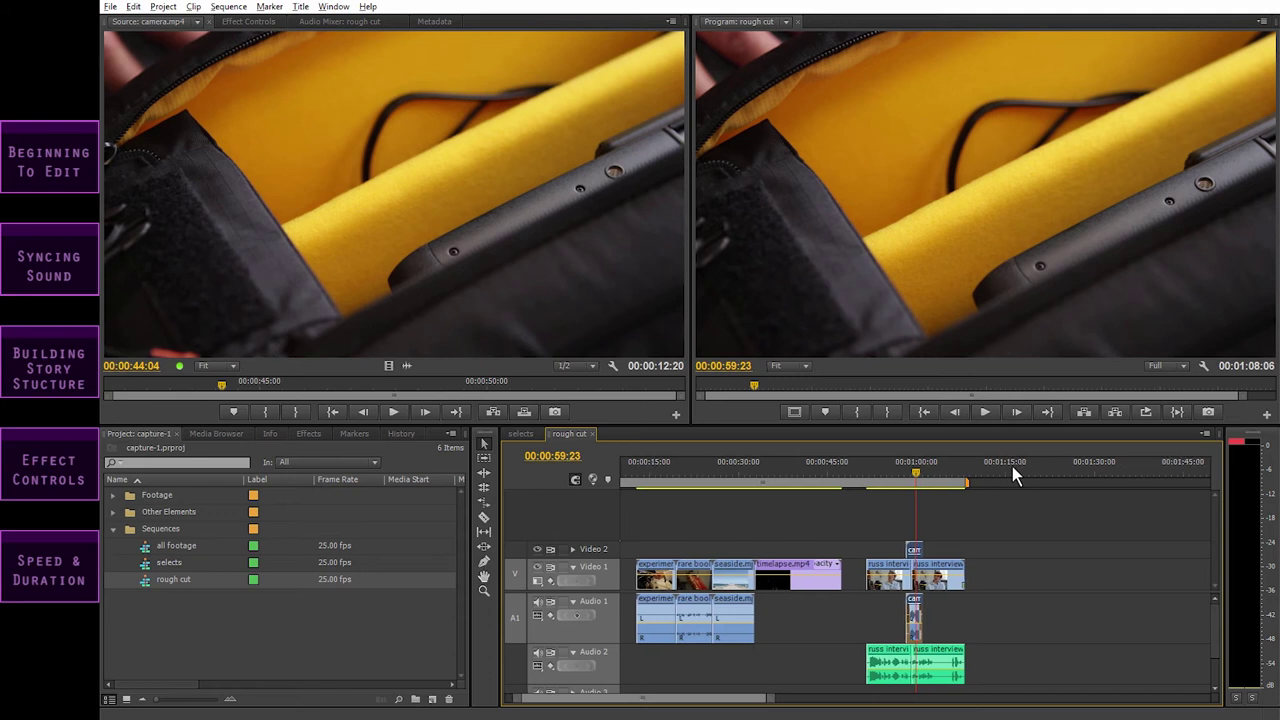
{"action": "left_click", "coordinate": [820, 581]}
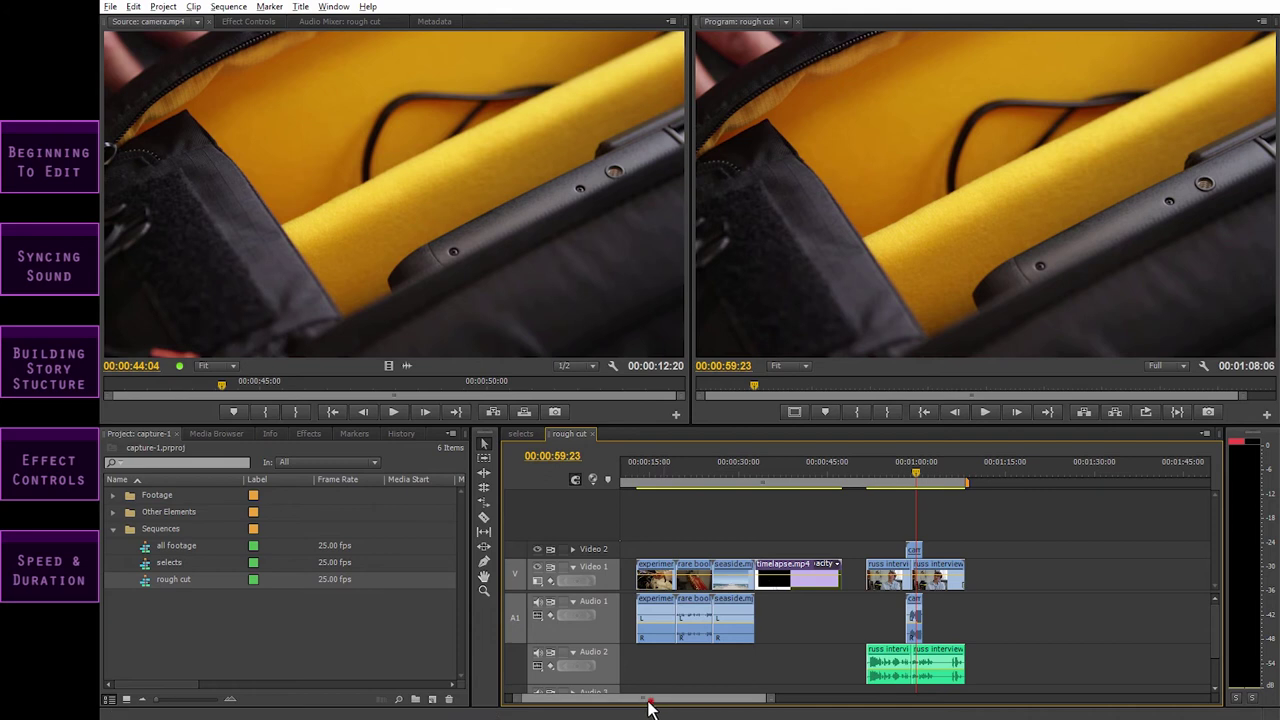
{"action": "left_click_drag", "start_coordinate": [645, 703], "coordinate": [580, 706]}
{"action": "left_click_drag", "start_coordinate": [663, 604], "coordinate": [752, 618]}
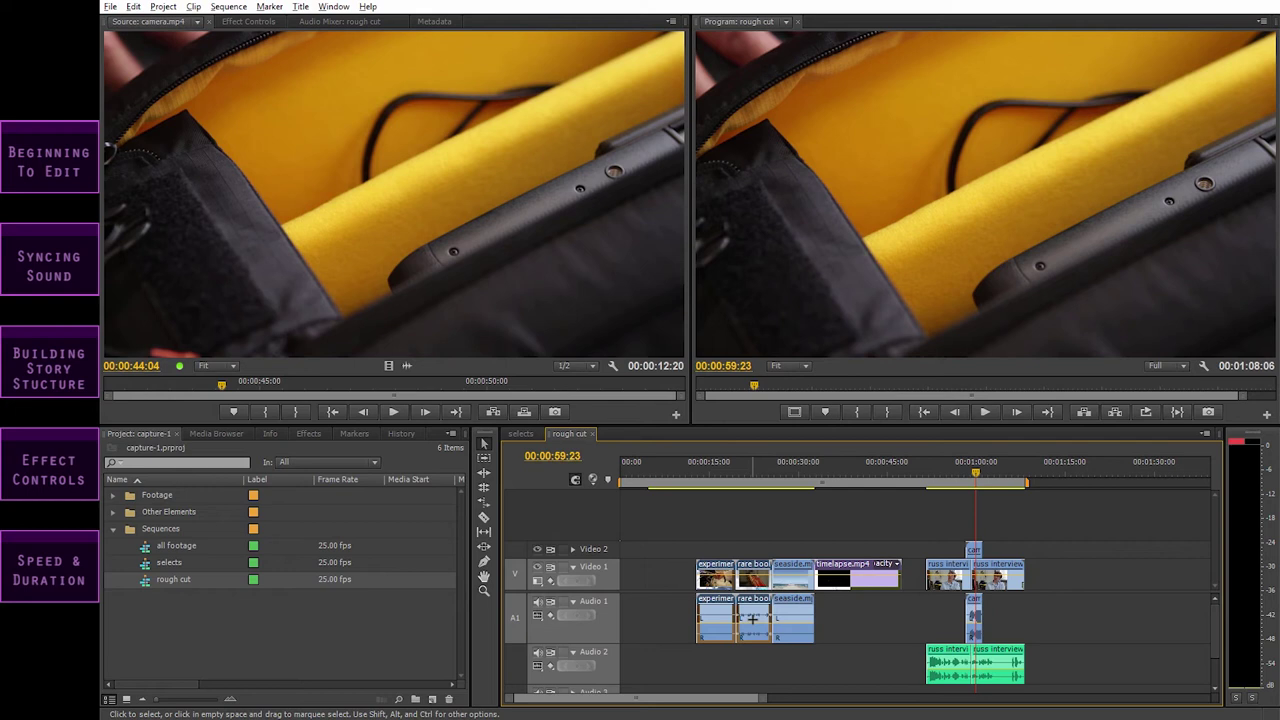
{"action": "key", "text": "Delete"}
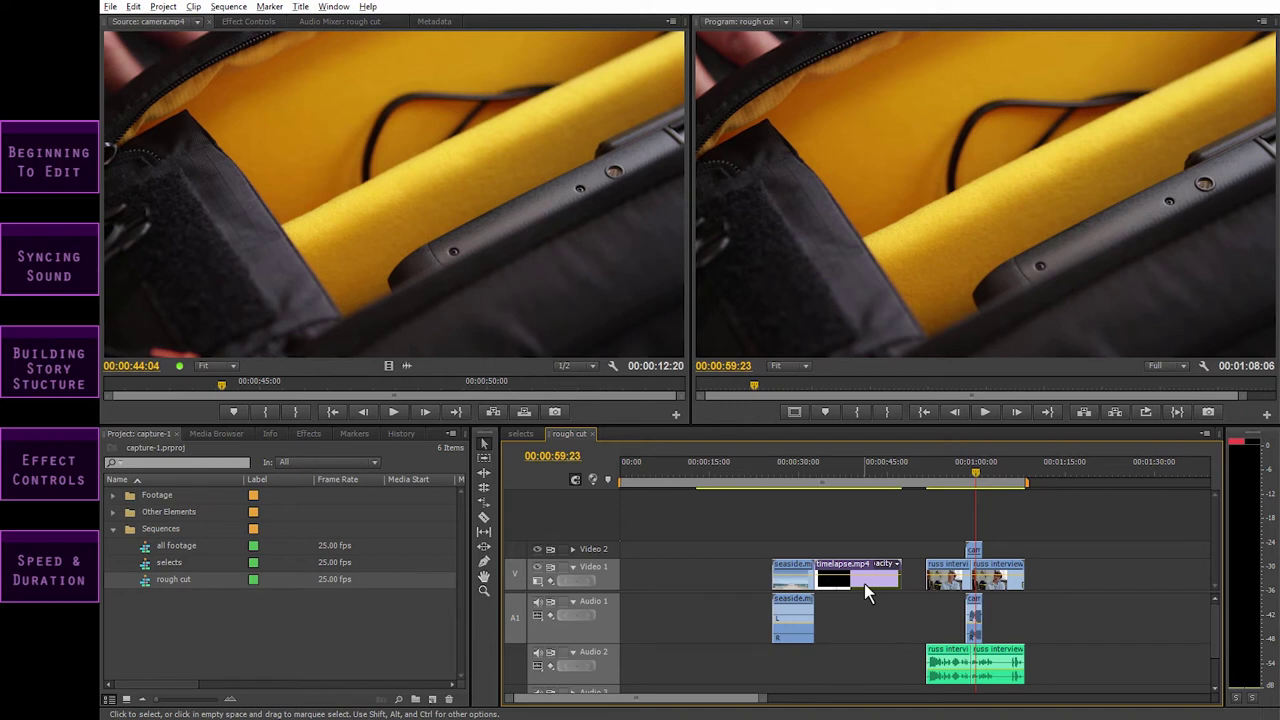
{"action": "left_click_drag", "start_coordinate": [866, 588], "coordinate": [894, 551]}
{"action": "left_click", "coordinate": [888, 470]}
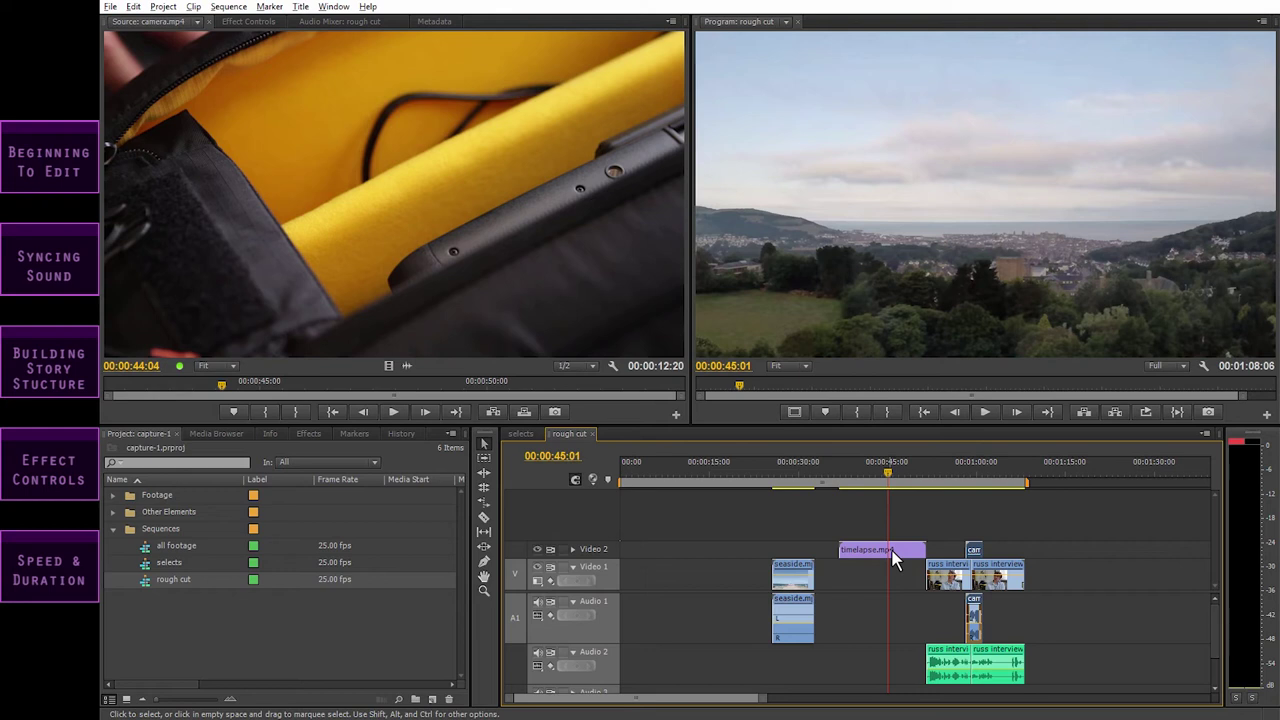
- Load the camera.mp4 cutaway in the Source Monitor and make its Program Monitor frame directly adjustable
{"action": "left_click", "coordinate": [906, 302]}
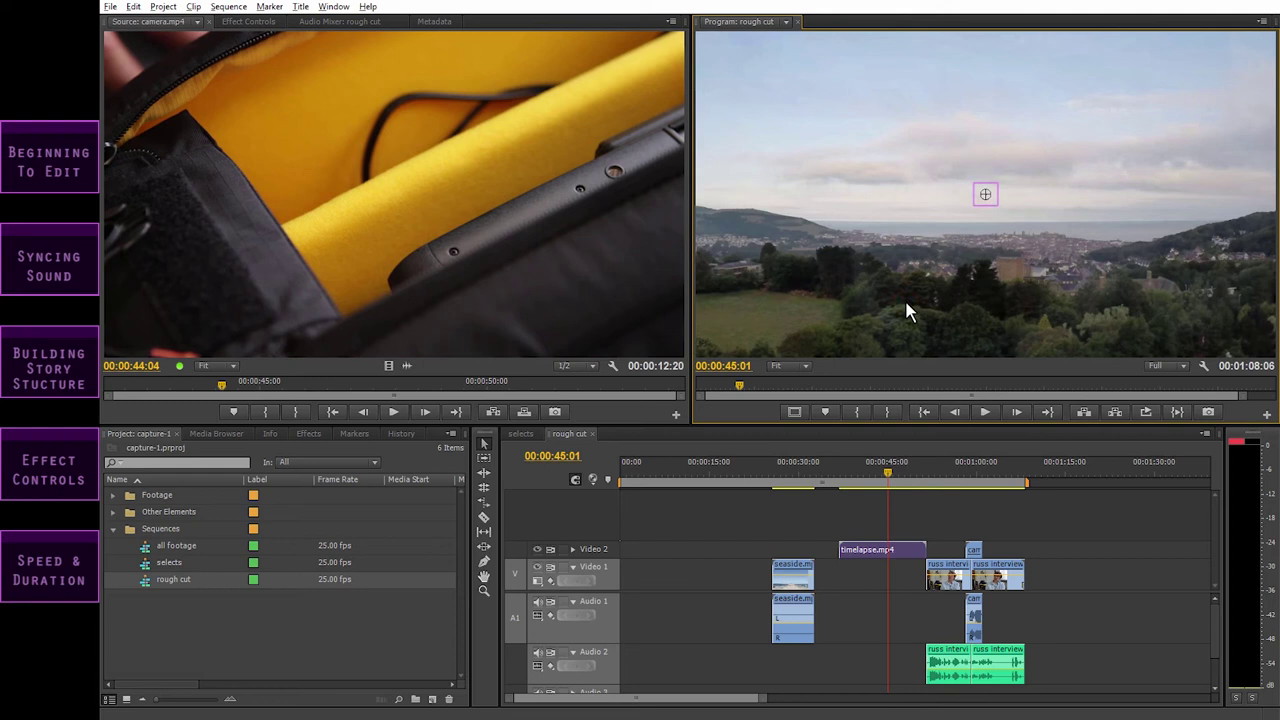
{"action": "left_click", "coordinate": [890, 472]}
{"action": "key", "text": "="}
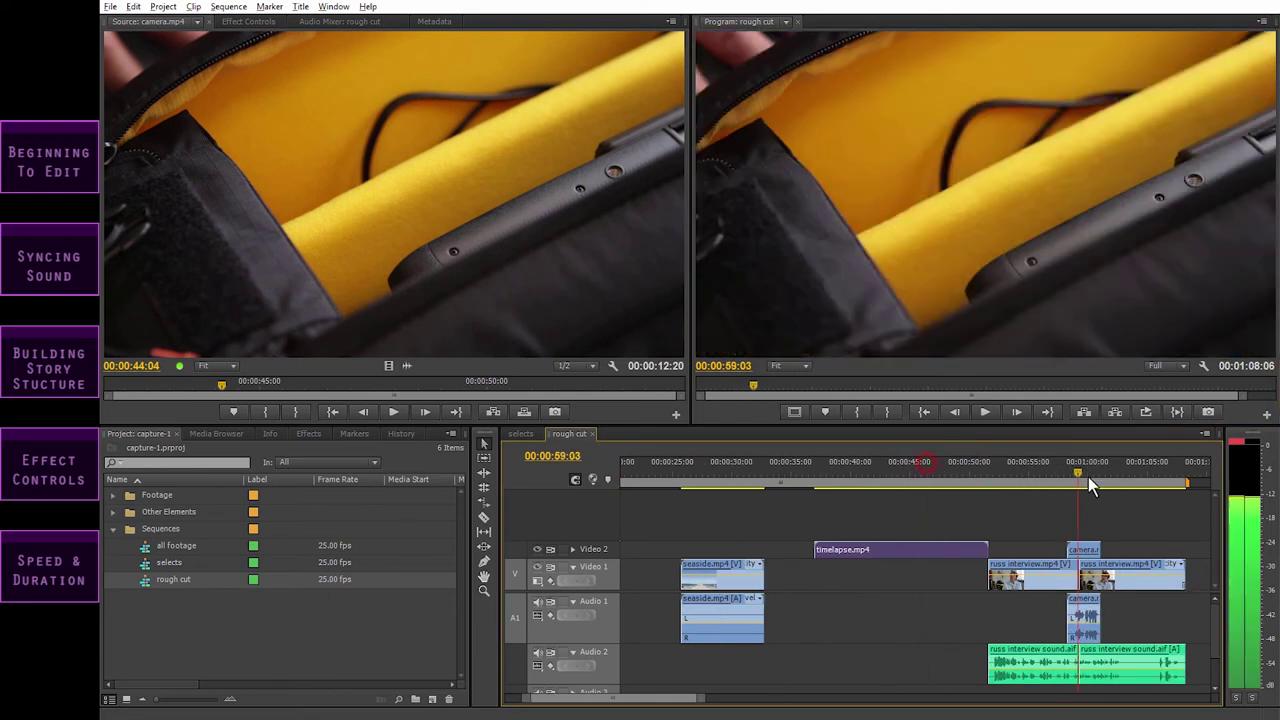
{"action": "left_click", "coordinate": [1087, 470]}
{"action": "double_click", "coordinate": [1085, 551]}
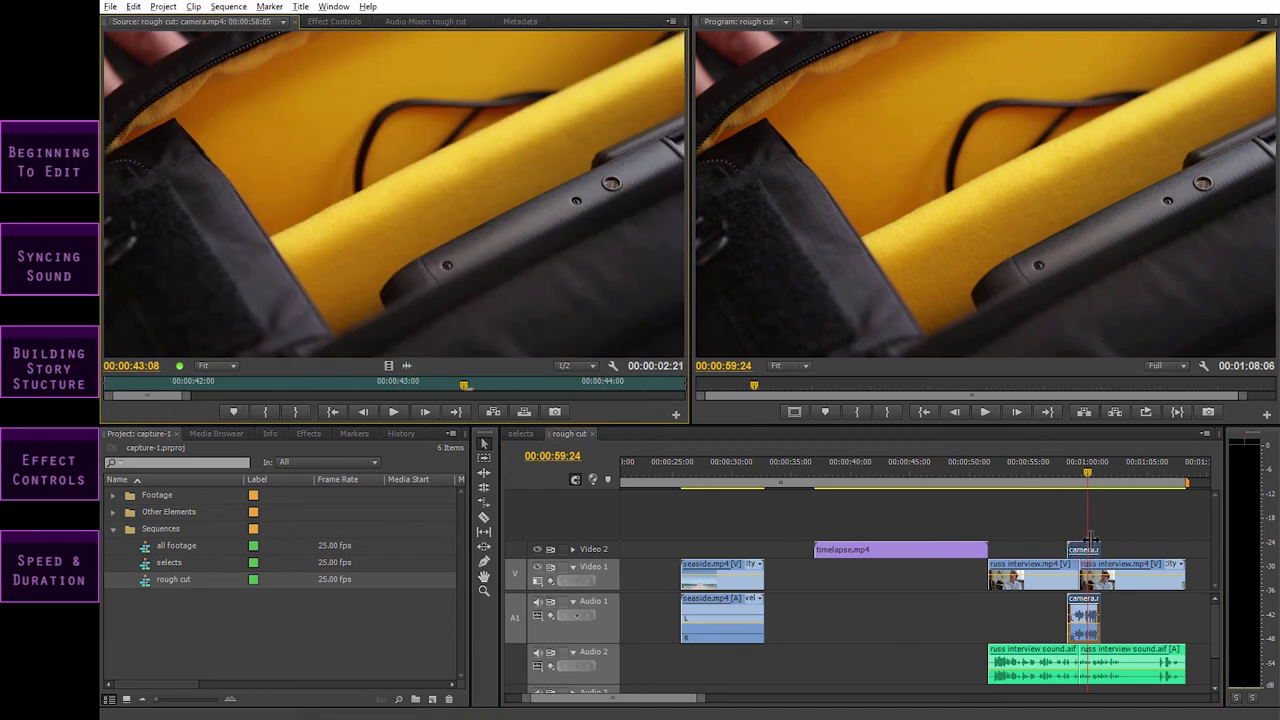
{"action": "double_click", "coordinate": [963, 214]}
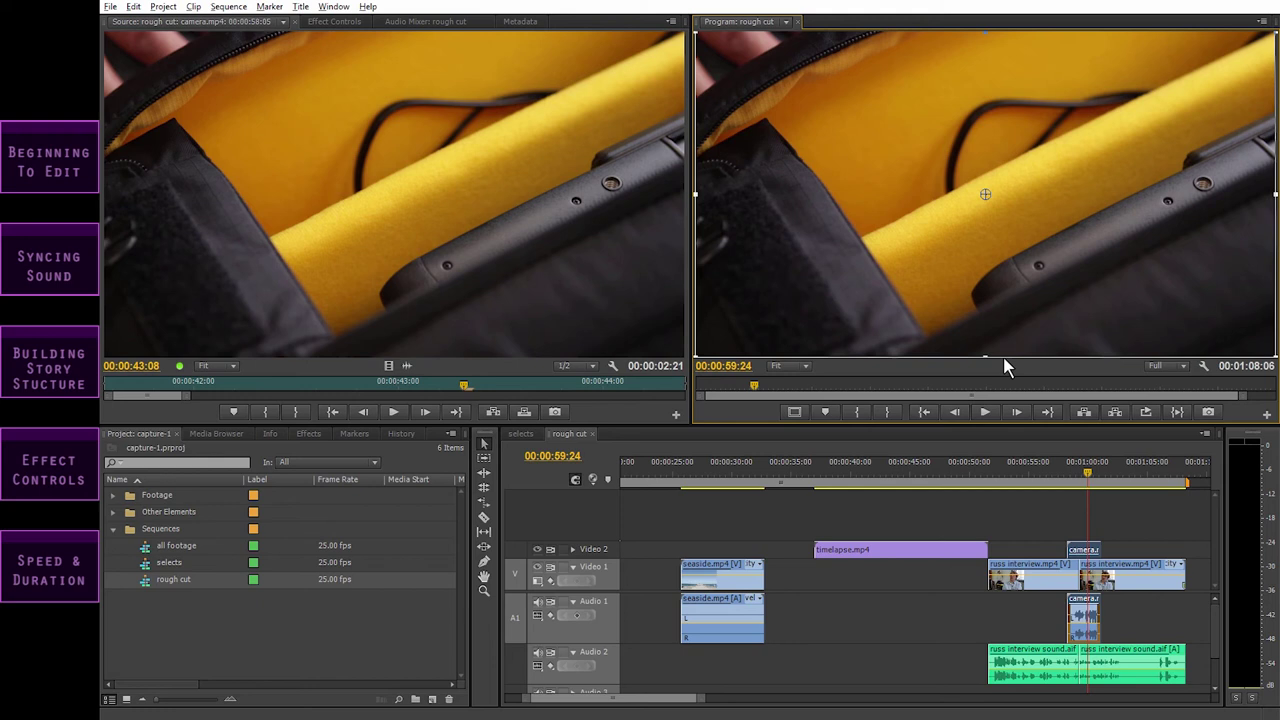
- At 42:15, scale the timelapse clip to frame size, showing its whole square image with side bars
{"action": "left_click", "coordinate": [882, 470]}
{"action": "left_click", "coordinate": [888, 551]}
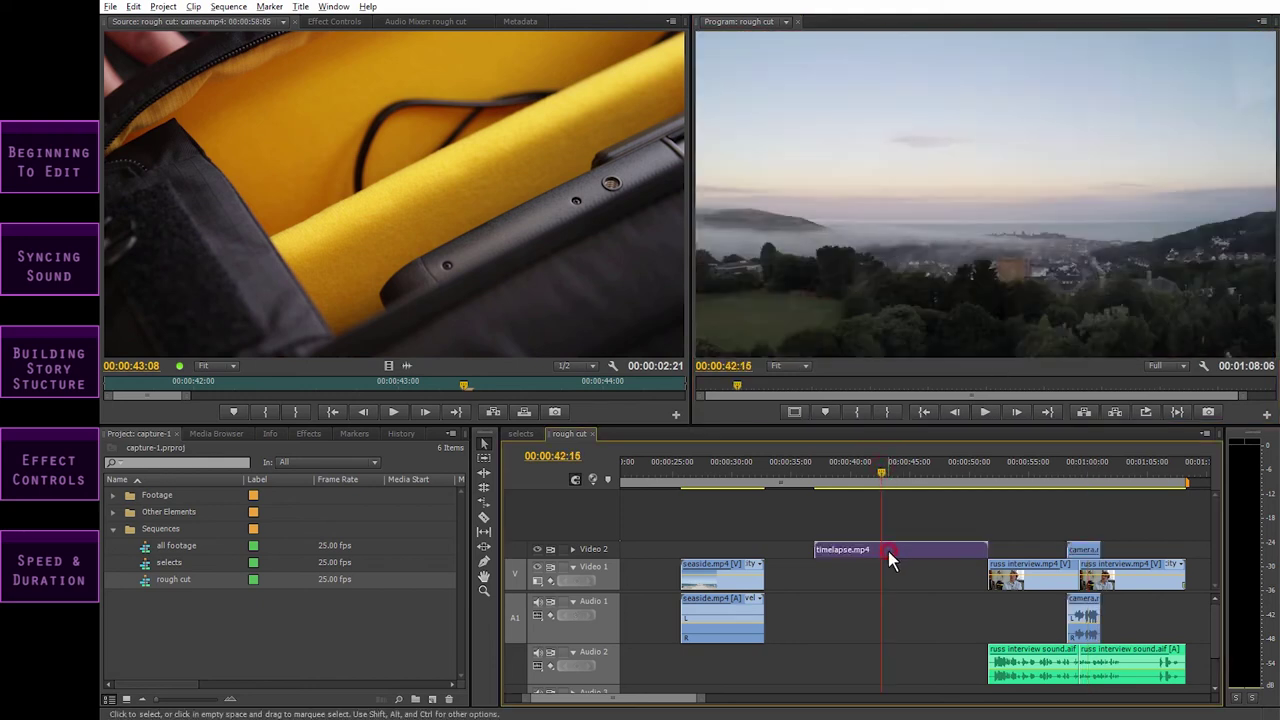
{"action": "left_click", "coordinate": [913, 212]}
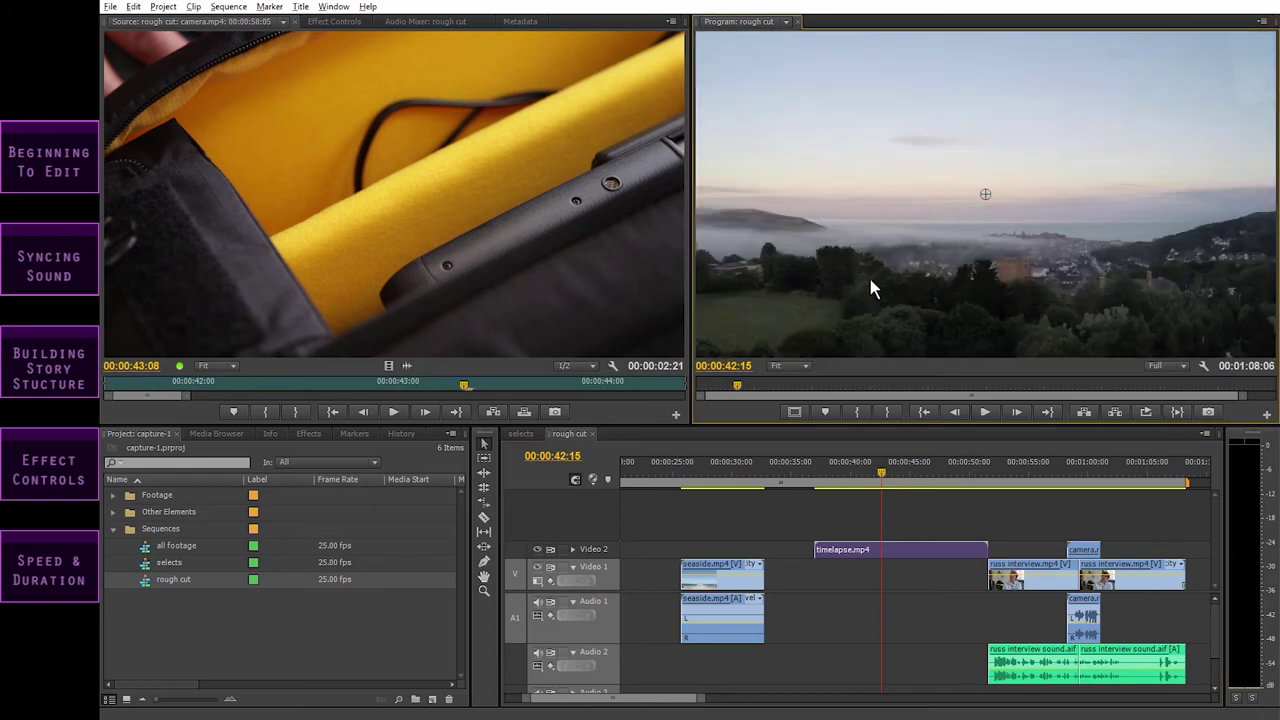
{"action": "right_click", "coordinate": [897, 552]}
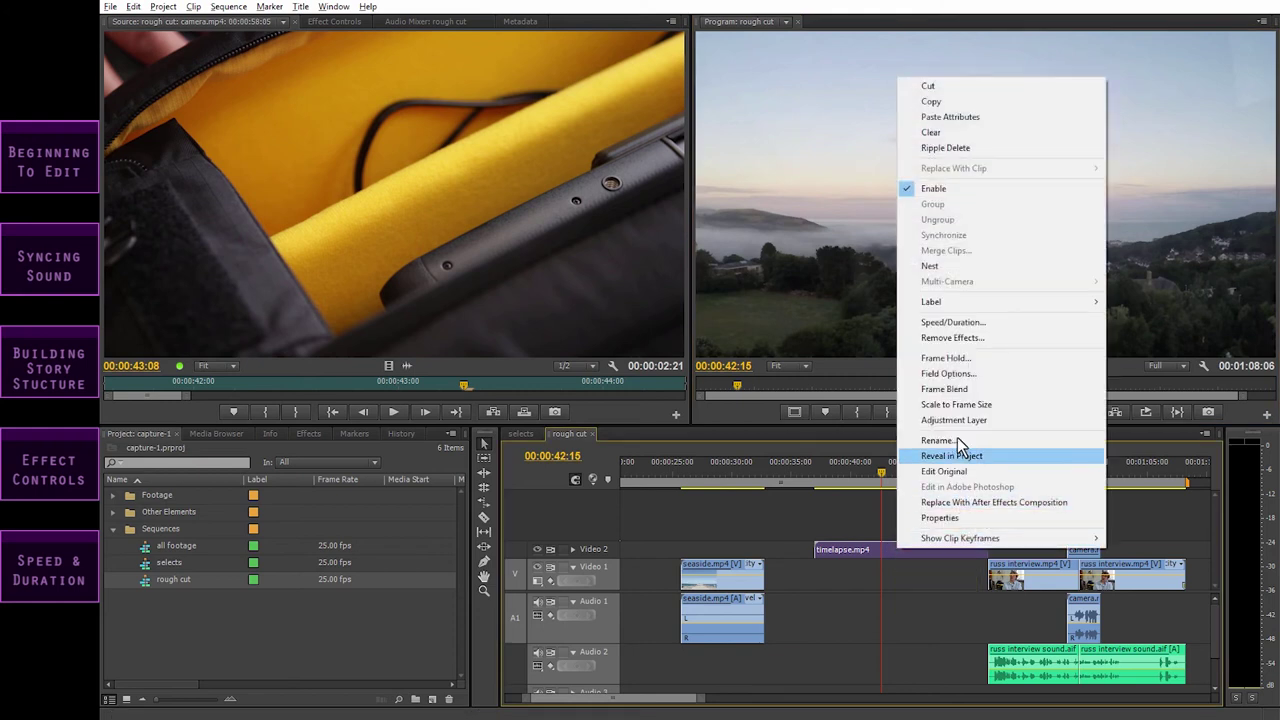
{"action": "left_click", "coordinate": [960, 405]}
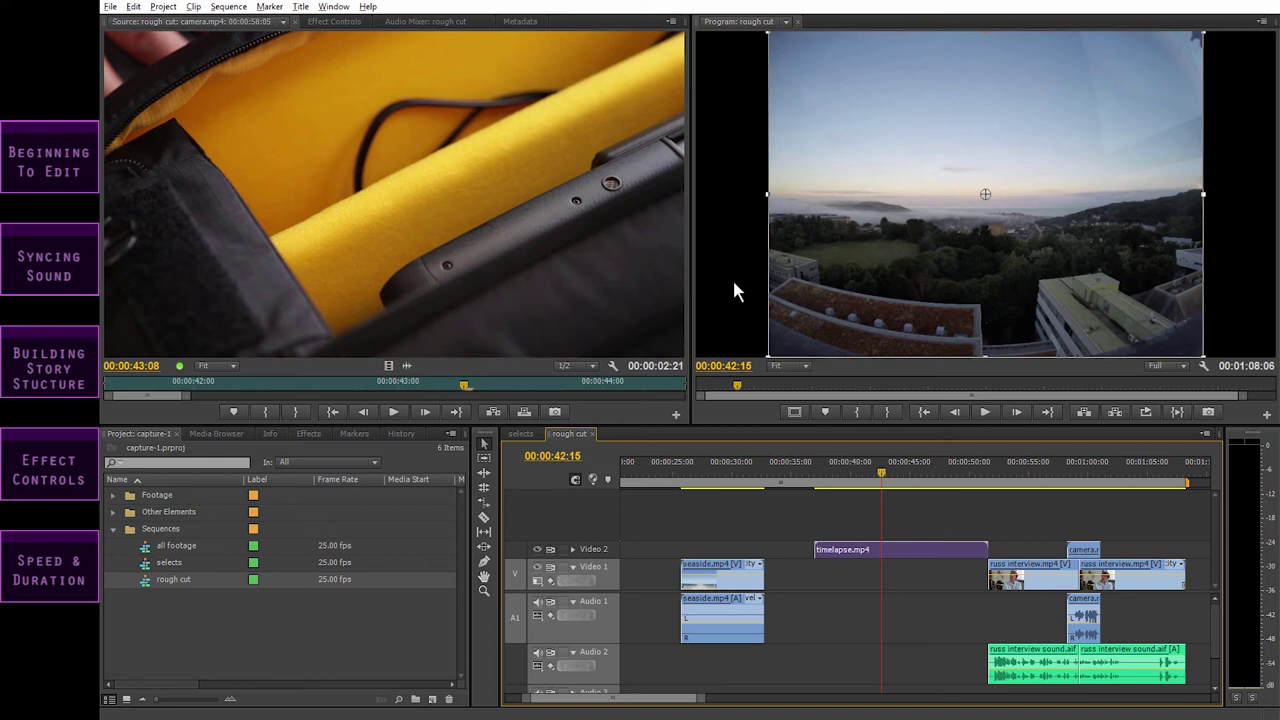
- Enlarge the timelapse image in the Program Monitor to fill the frame, then shift it down about 30 px
{"action": "left_click", "coordinate": [921, 330]}
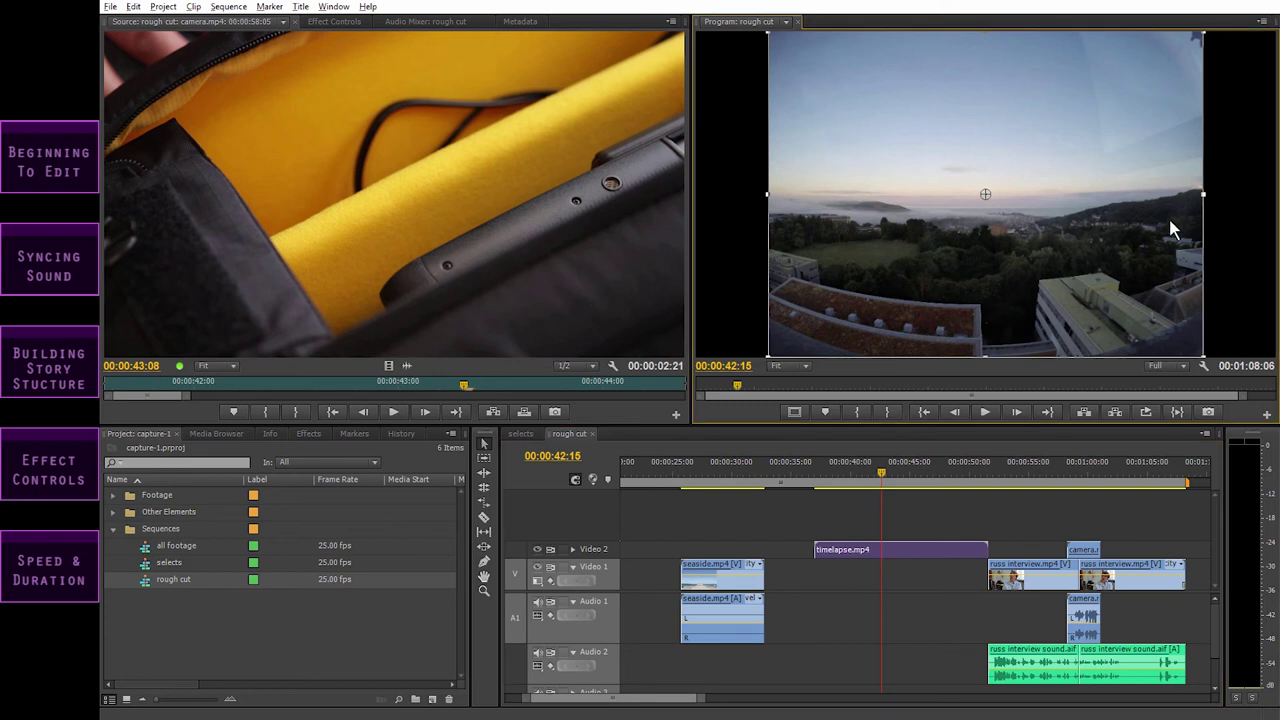
{"action": "left_click_drag", "start_coordinate": [1203, 356], "coordinate": [1279, 401]}
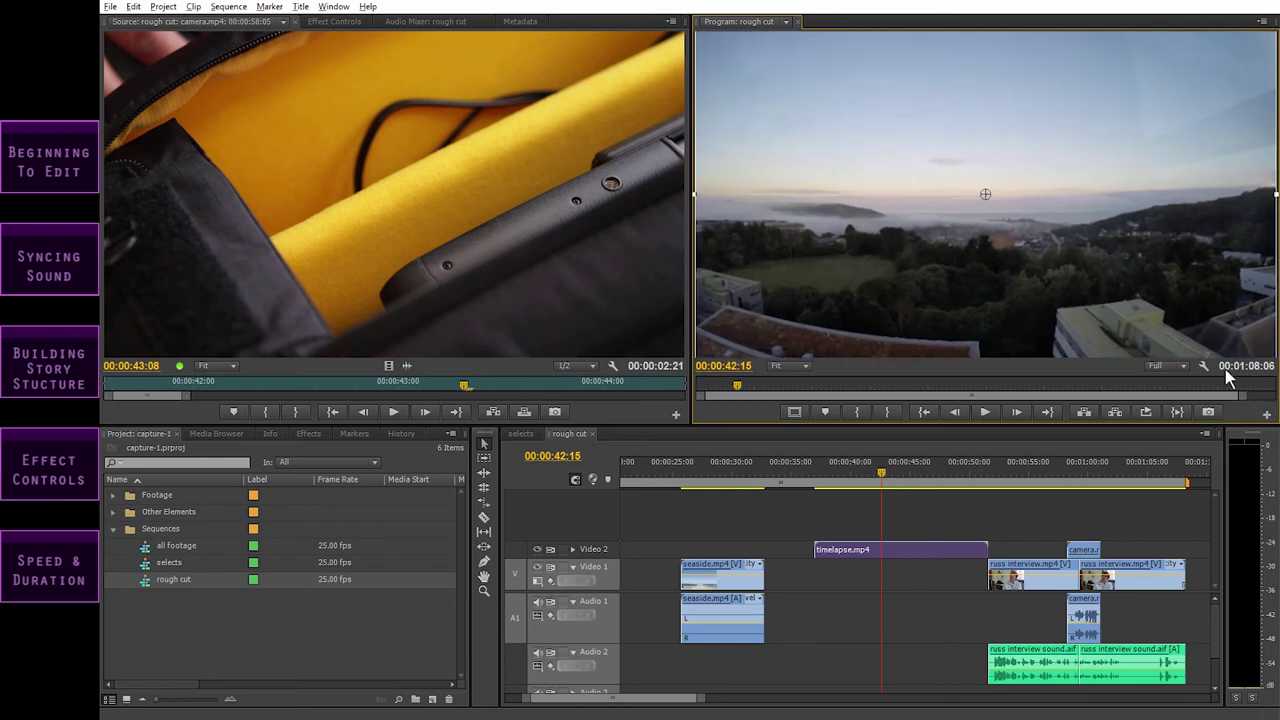
{"action": "left_click_drag", "start_coordinate": [986, 140], "coordinate": [987, 184]}
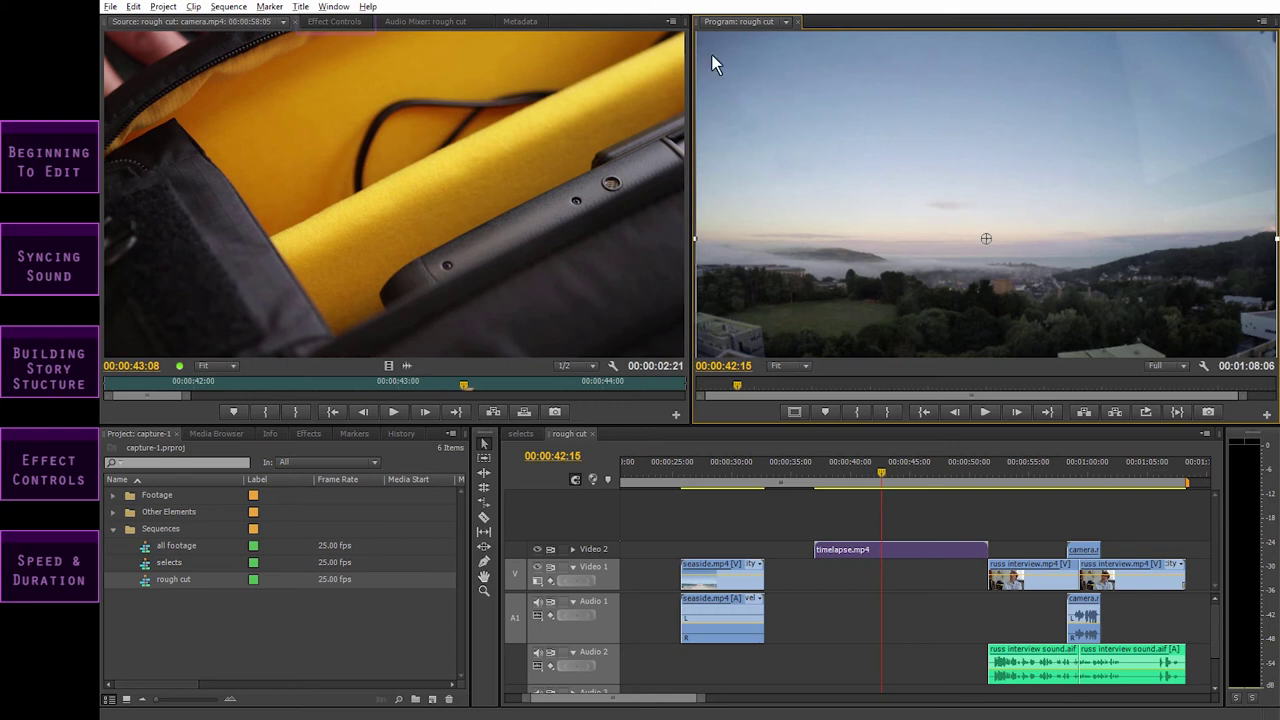
- Show Timelapse.mp4's Effect Controls and switch its Motion effect off and back on to compare
{"action": "left_click", "coordinate": [336, 22]}
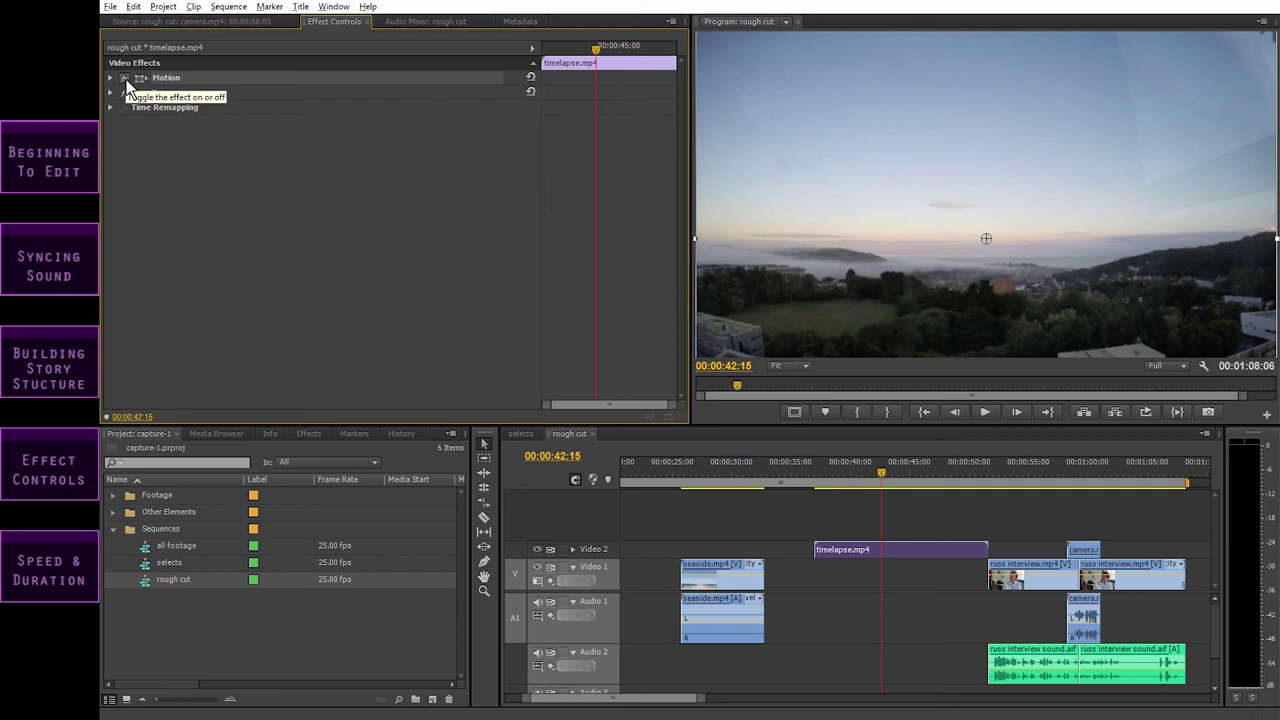
{"action": "left_click", "coordinate": [125, 79]}
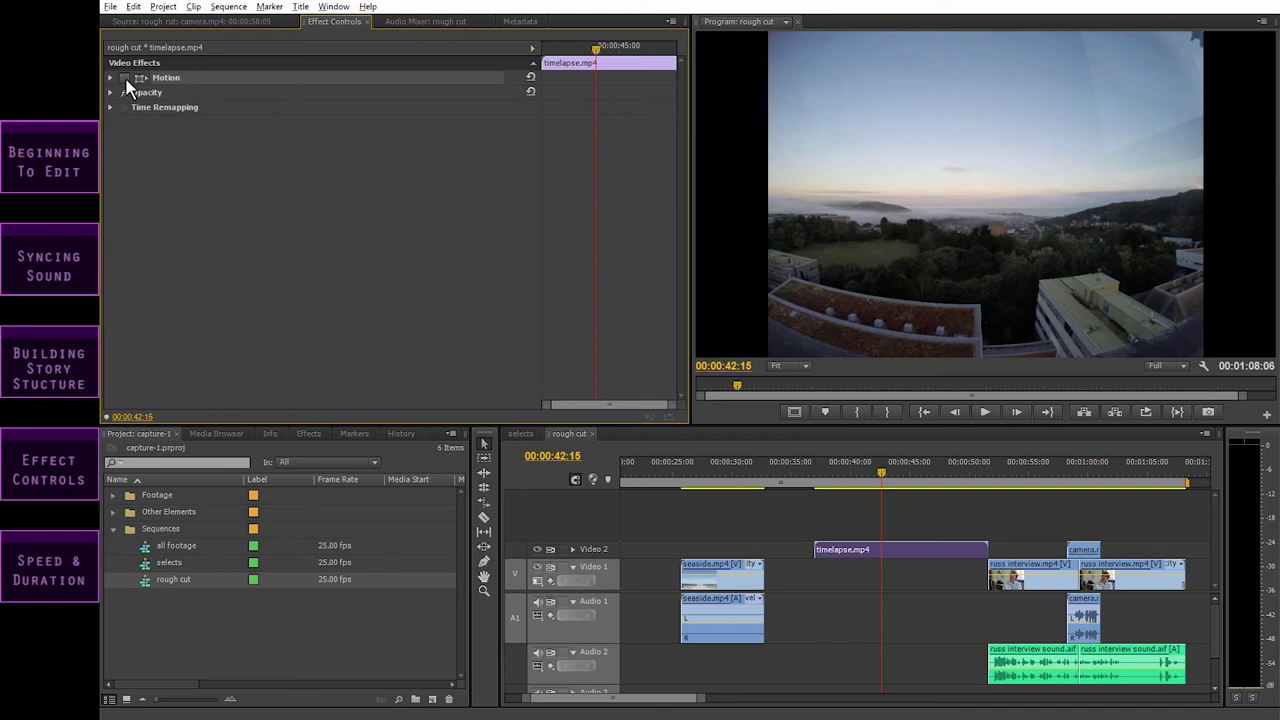
{"action": "left_click", "coordinate": [125, 78]}
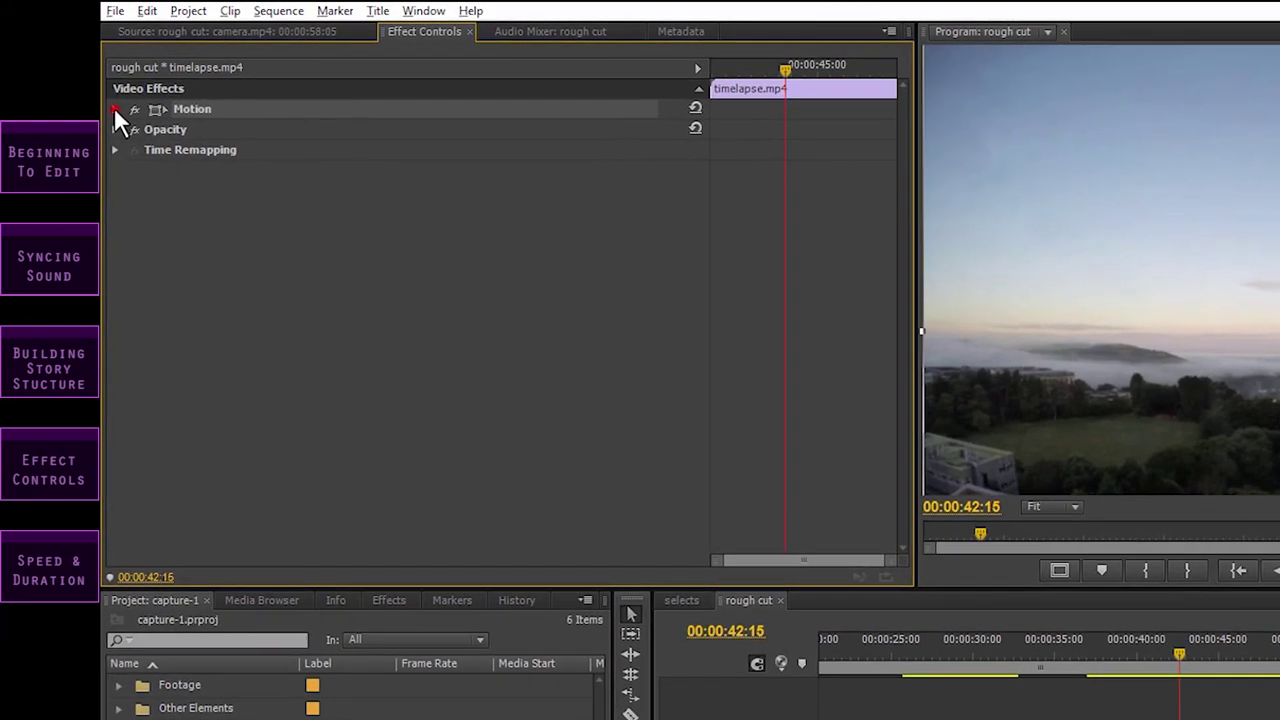
- Reset the timelapse clip's Motion to Position 960, 540, Scale 100, Rotation 0
{"action": "left_click", "coordinate": [115, 109]}
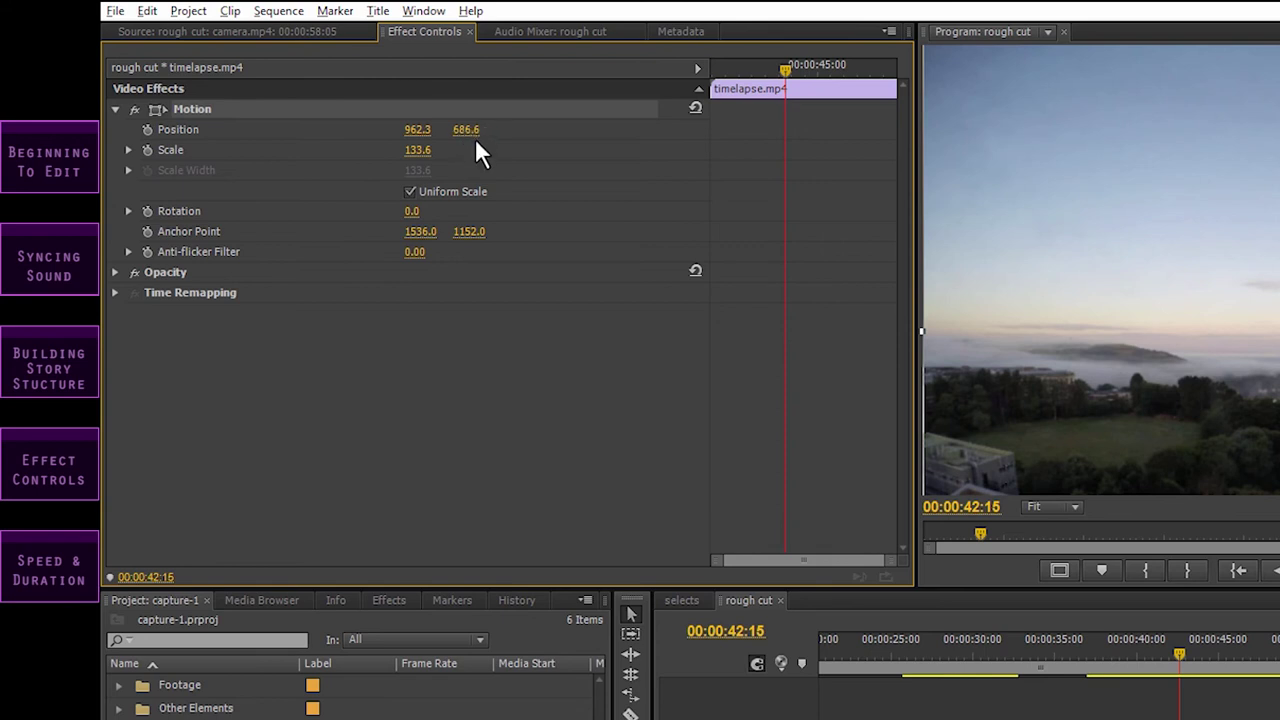
{"action": "left_click", "coordinate": [695, 108]}
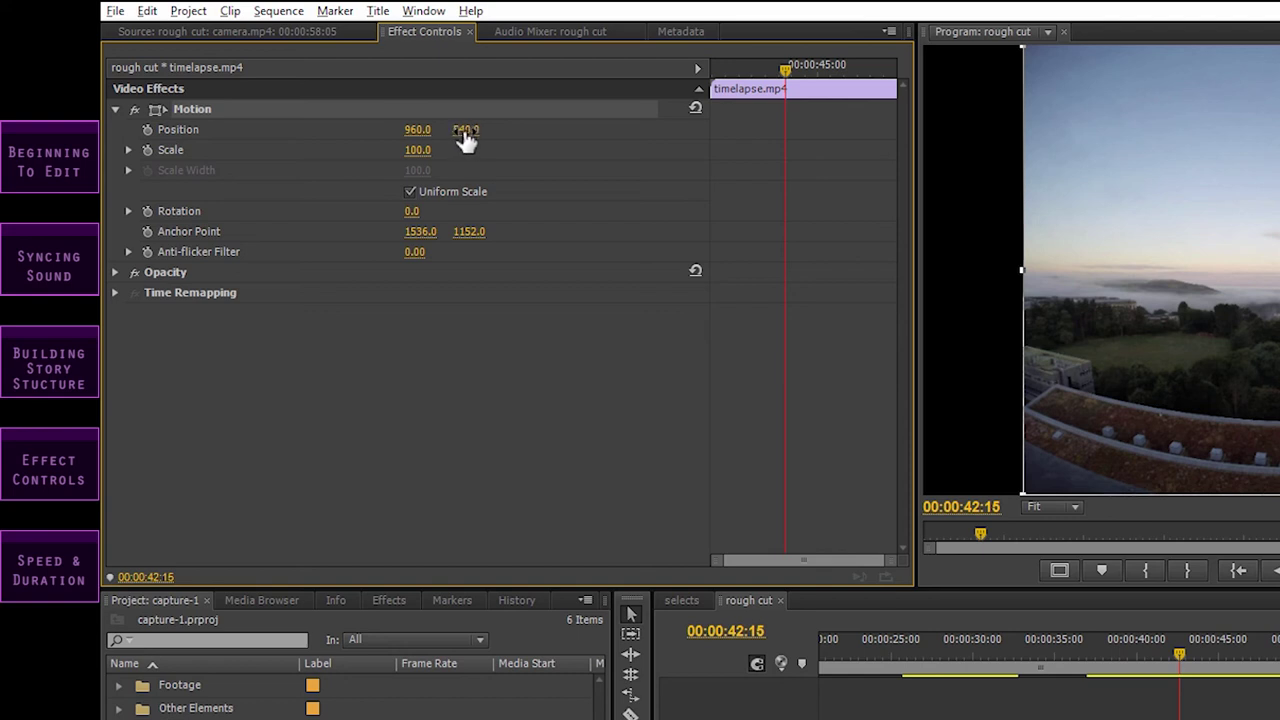
- After trial Position values (535, 540, 529, X 947), set the timelapse Position to 960, 643
{"action": "left_click", "coordinate": [466, 130]}
{"action": "left_click_drag", "start_coordinate": [466, 130], "coordinate": [461, 130]}
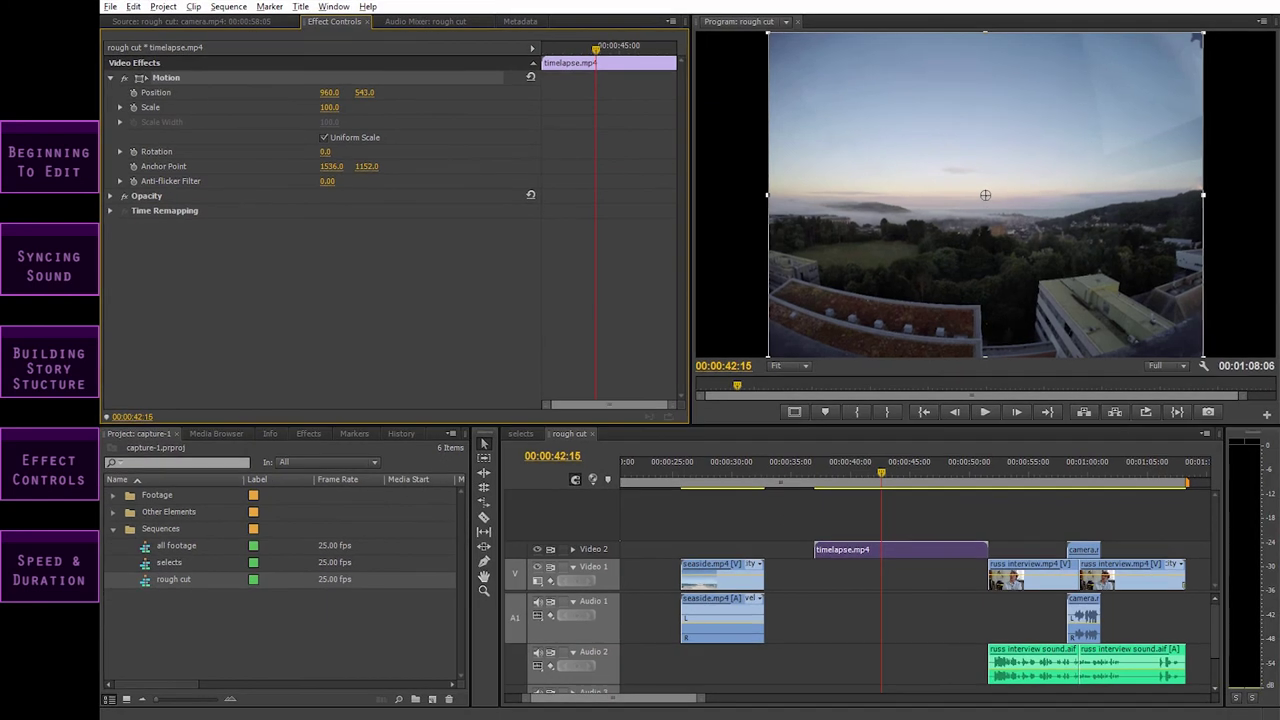
{"action": "left_click_drag", "start_coordinate": [437, 119], "coordinate": [439, 119]}
{"action": "left_click_drag", "start_coordinate": [364, 92], "coordinate": [414, 92]}
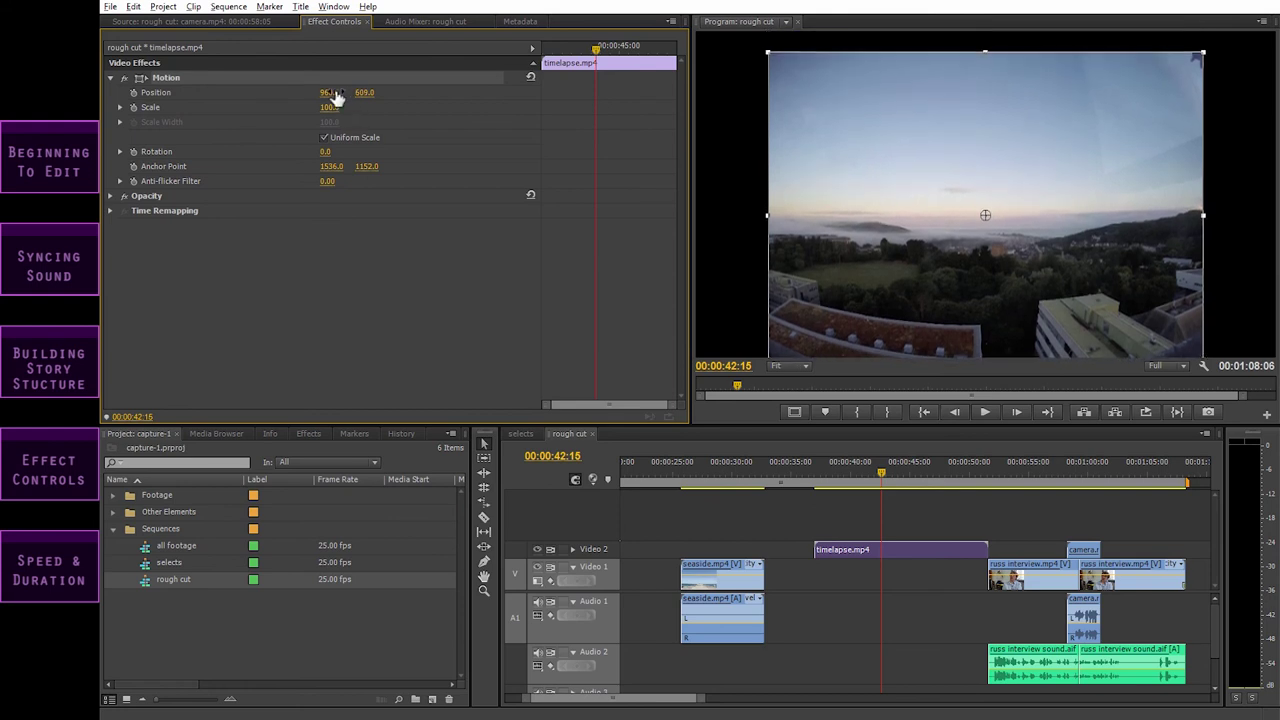
{"action": "left_click_drag", "start_coordinate": [326, 96], "coordinate": [314, 96]}
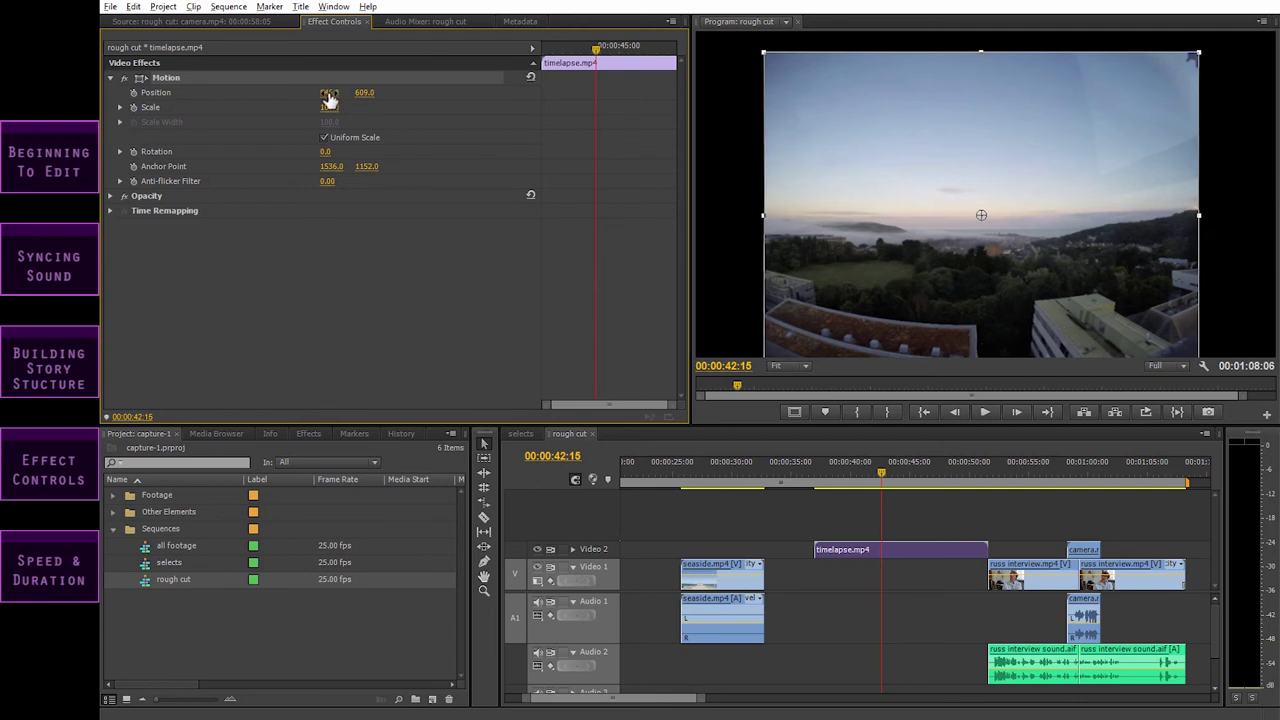
{"action": "left_click", "coordinate": [329, 94]}
{"action": "type", "text": "960"}
{"action": "key", "text": "Return"}
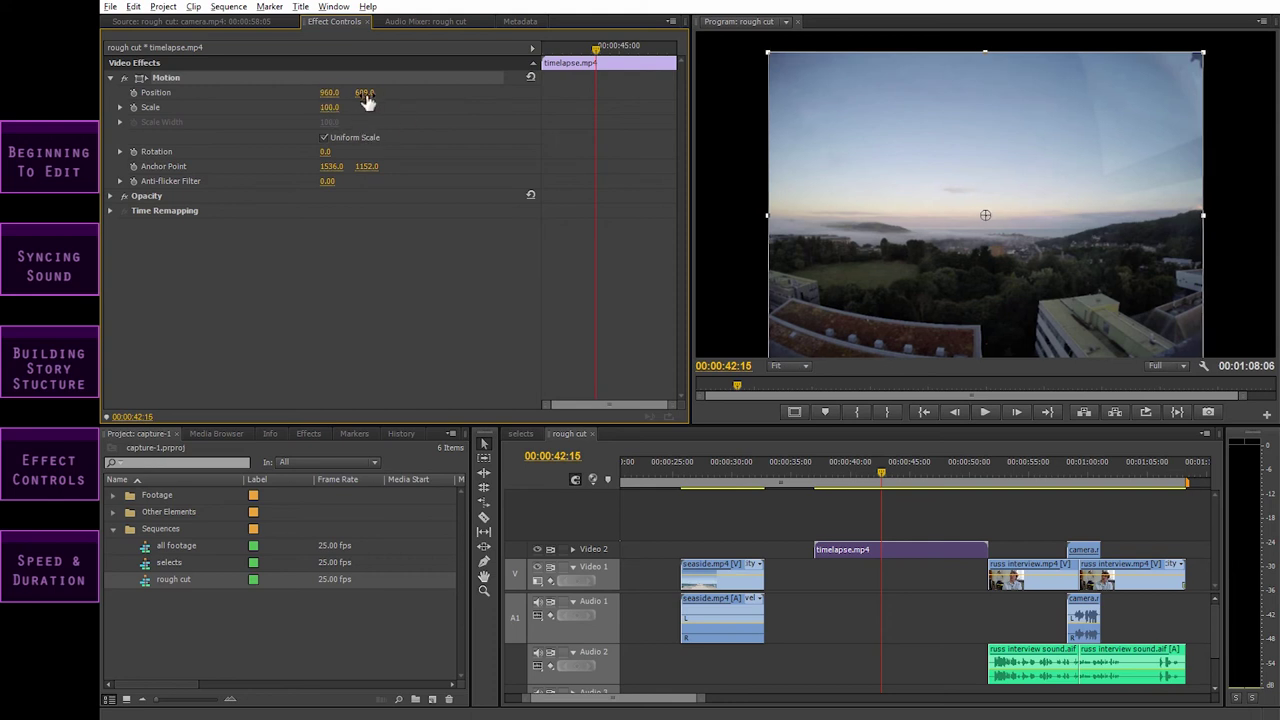
{"action": "left_click_drag", "start_coordinate": [367, 100], "coordinate": [427, 92]}
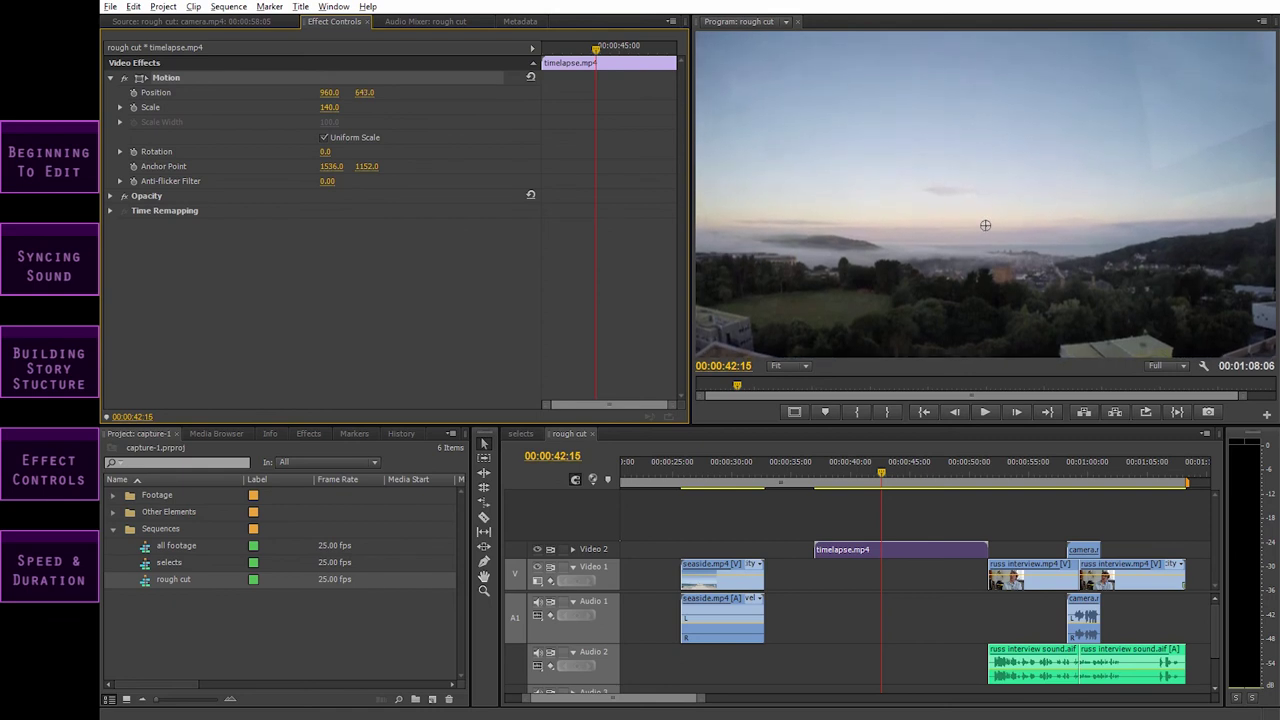
- Rotate the timelapse clip to 0.5° after trying other rotation amounts
{"action": "left_click", "coordinate": [156, 151]}
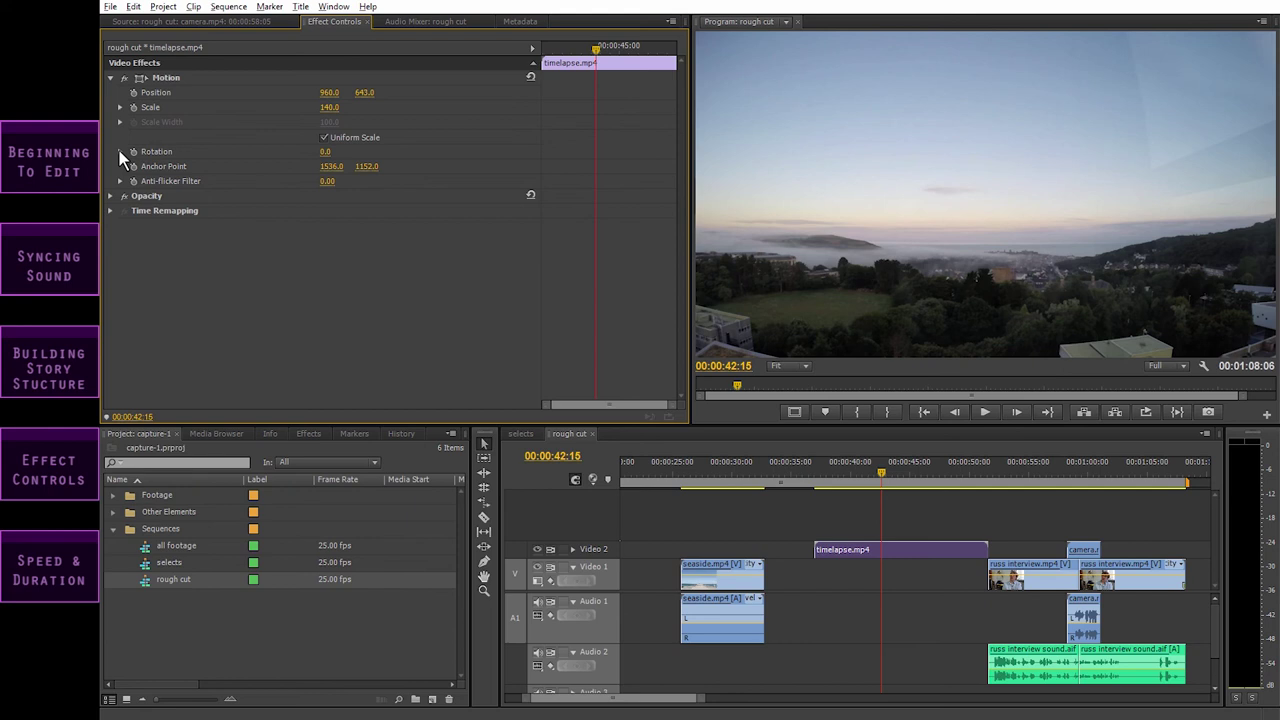
{"action": "left_click", "coordinate": [327, 153]}
{"action": "left_click_drag", "start_coordinate": [327, 152], "coordinate": [327, 152]}
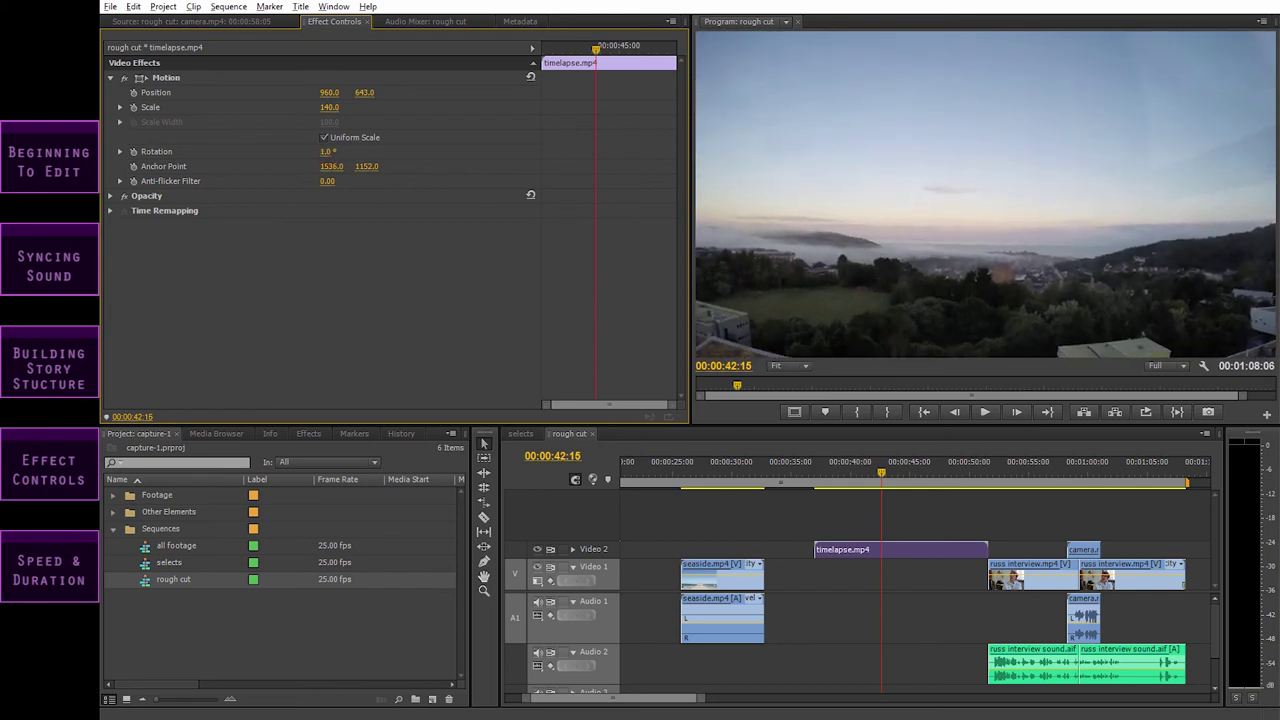
{"action": "left_click", "coordinate": [326, 155]}
{"action": "type", "text": "0.5"}
{"action": "key", "text": "Return"}
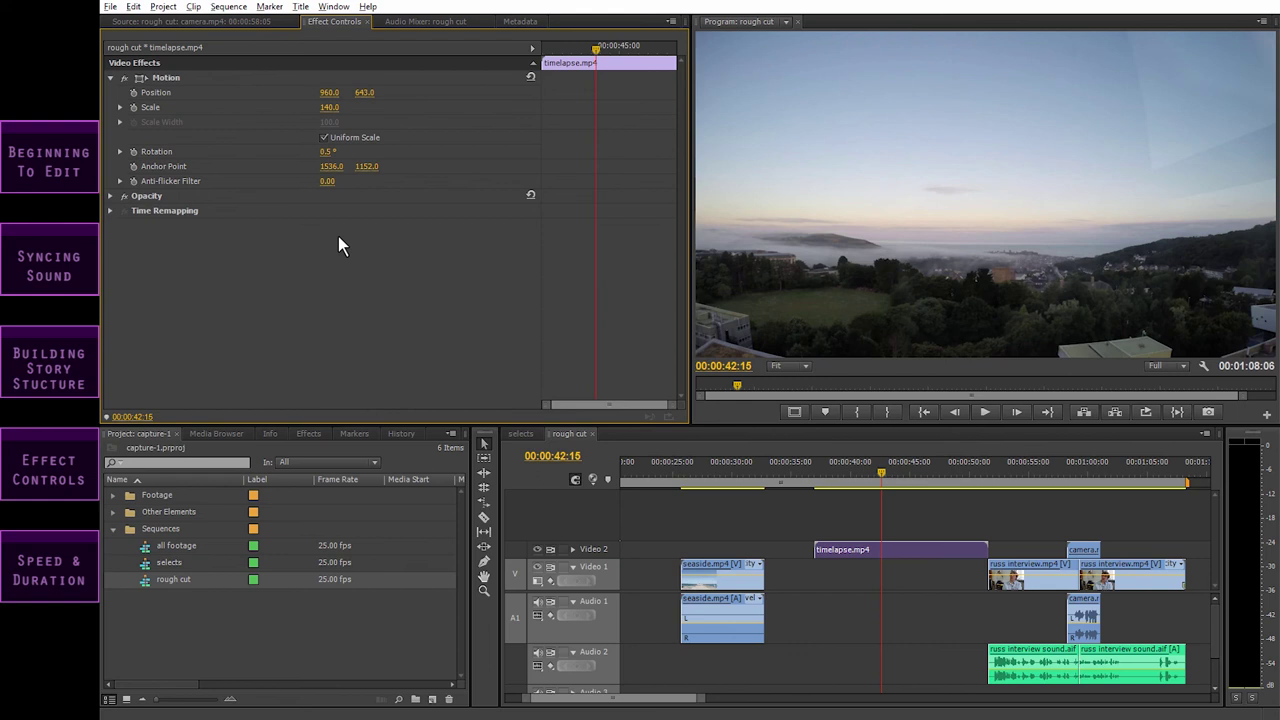
{"action": "left_click_drag", "start_coordinate": [880, 472], "coordinate": [840, 472]}
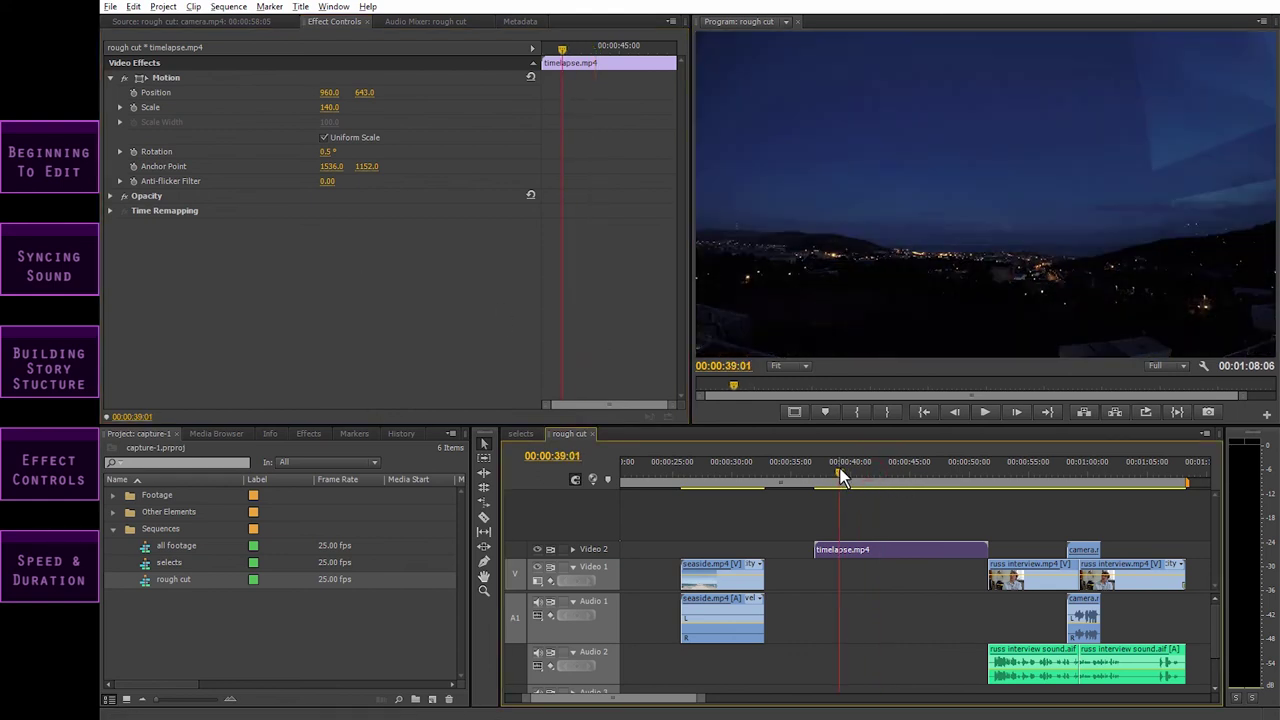
{"action": "key", "text": "Up"}
{"action": "key", "text": "Down"}
{"action": "key", "text": "Up"}
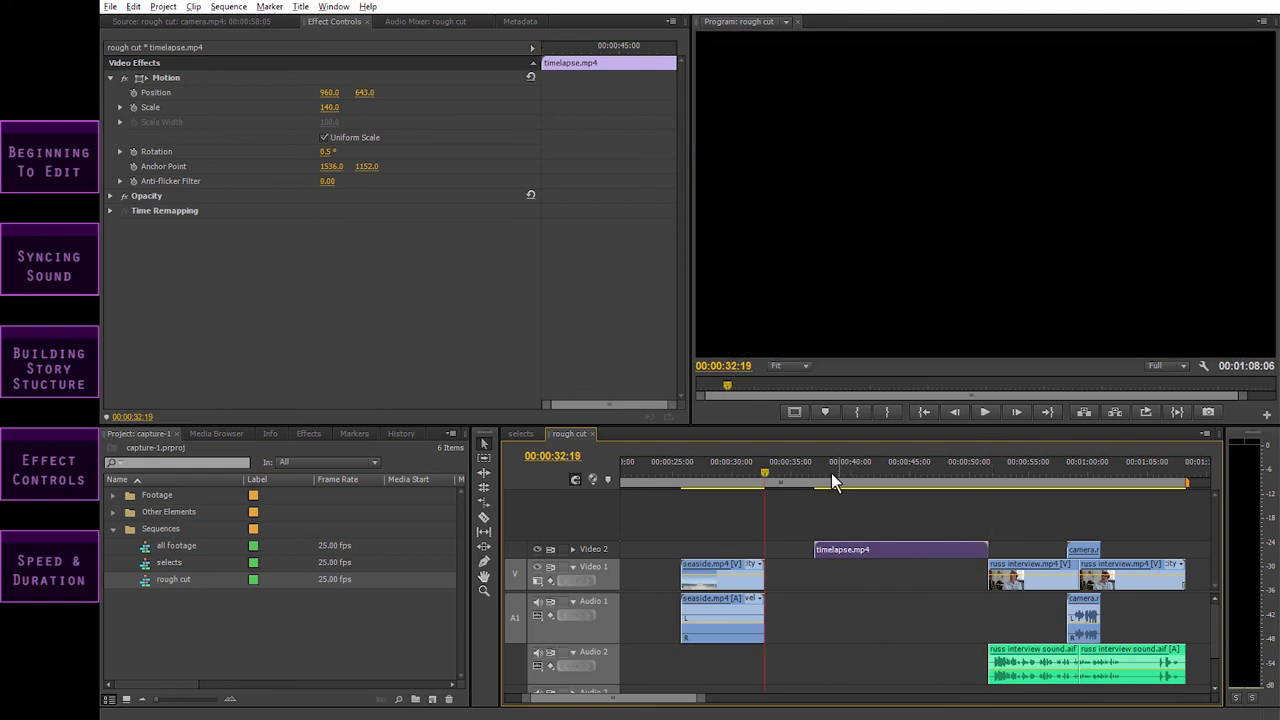
{"action": "left_click", "coordinate": [591, 549]}
{"action": "key", "text": "Up"}
{"action": "key", "text": "Down"}
{"action": "key", "text": "Down"}
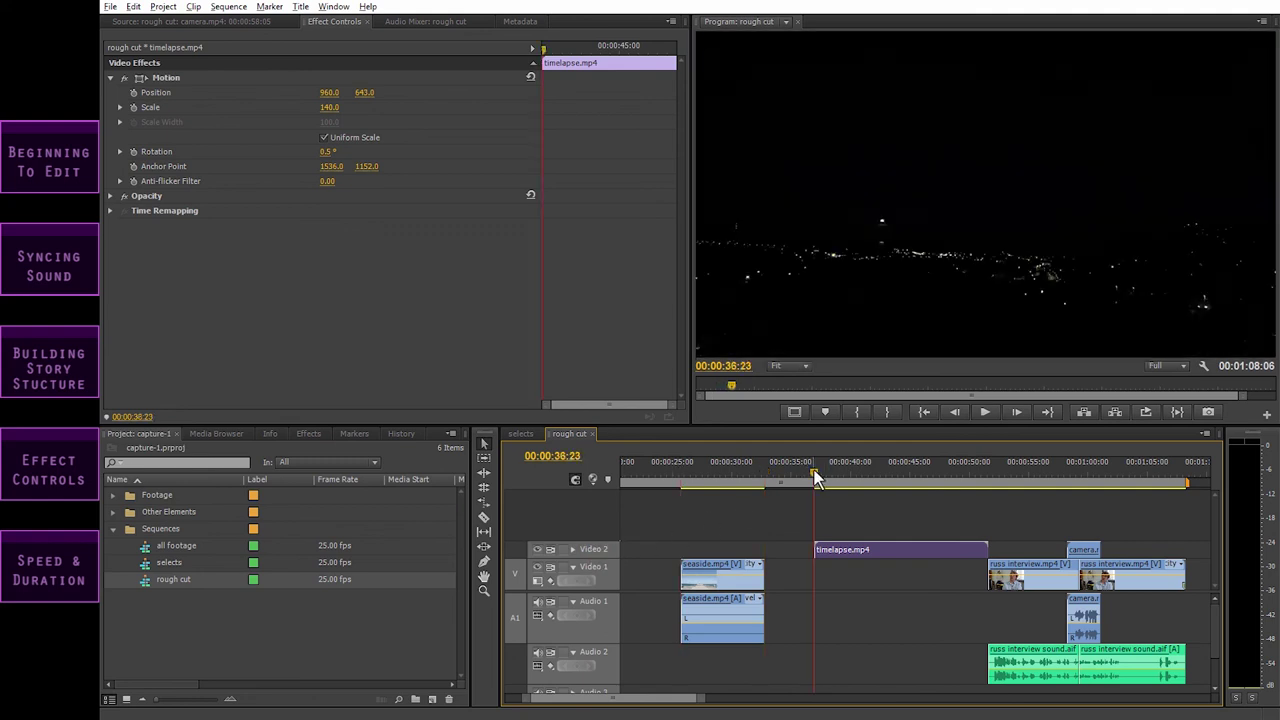
{"action": "key", "text": "space"}
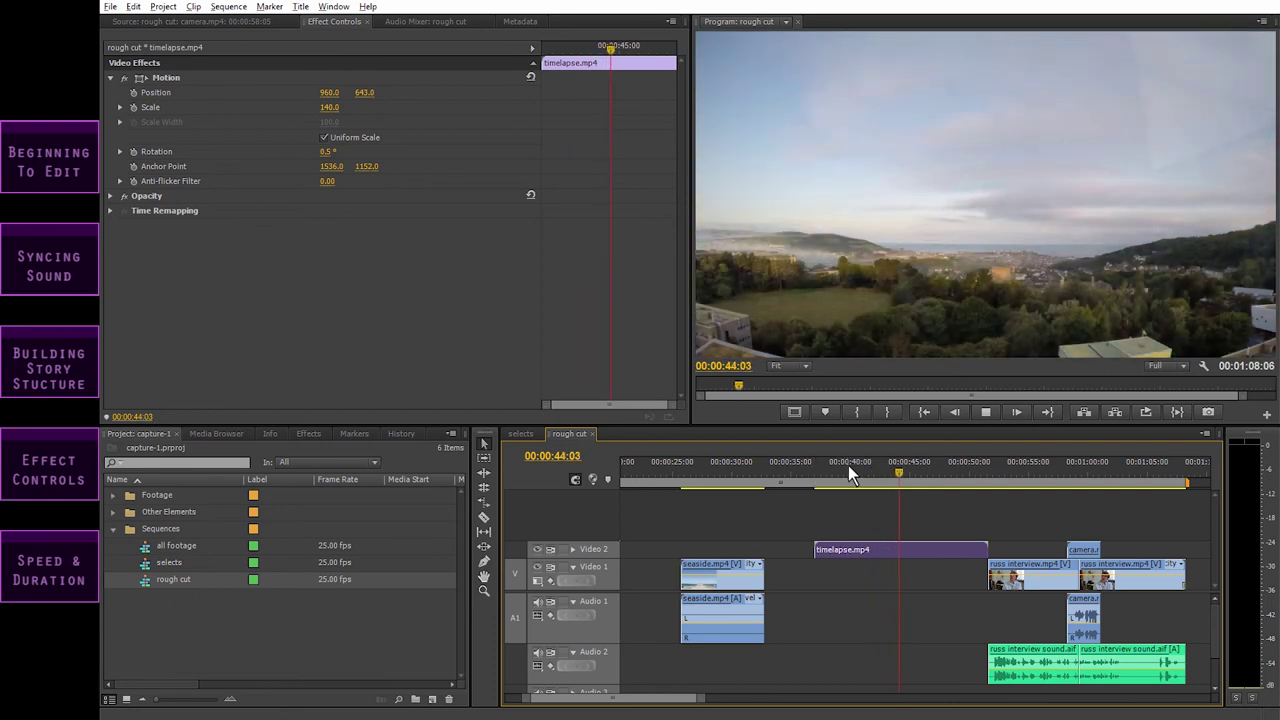
{"action": "key", "text": "space"}
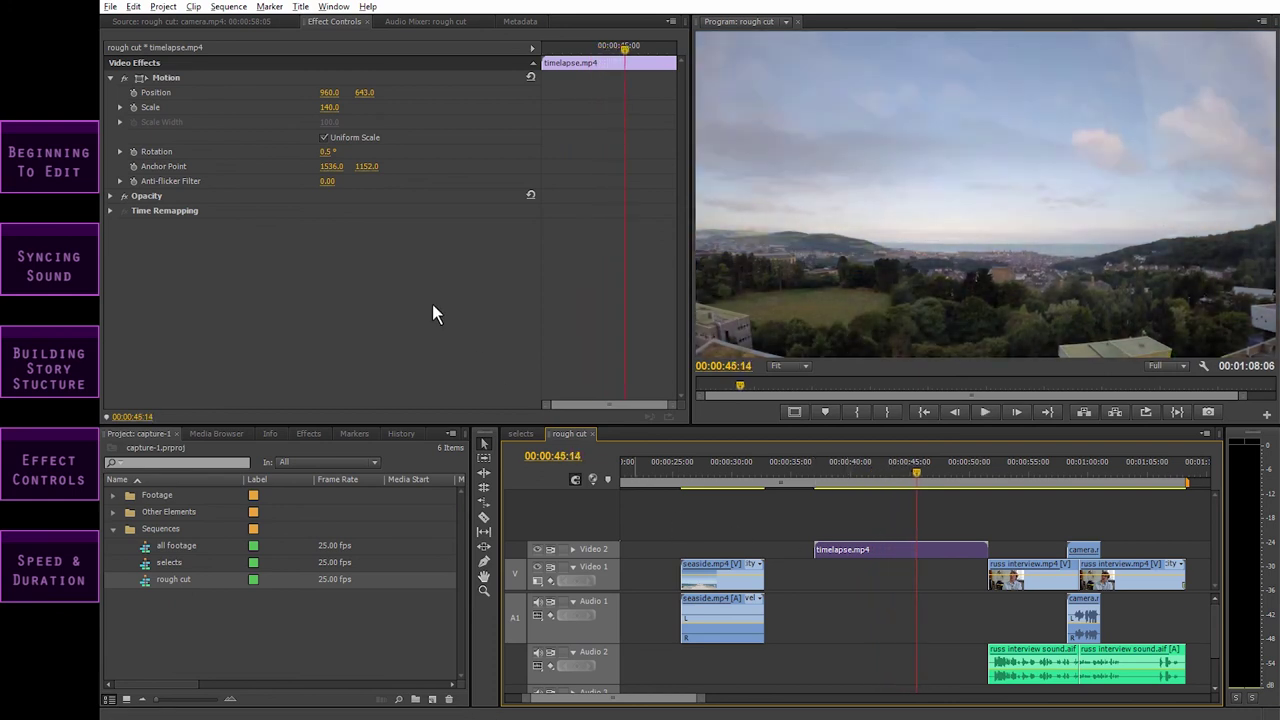
- Open Speed/Duration from the Clip menu and close it without changes
{"action": "left_click", "coordinate": [163, 6]}
{"action": "mouse_move", "coordinate": [194, 6]}
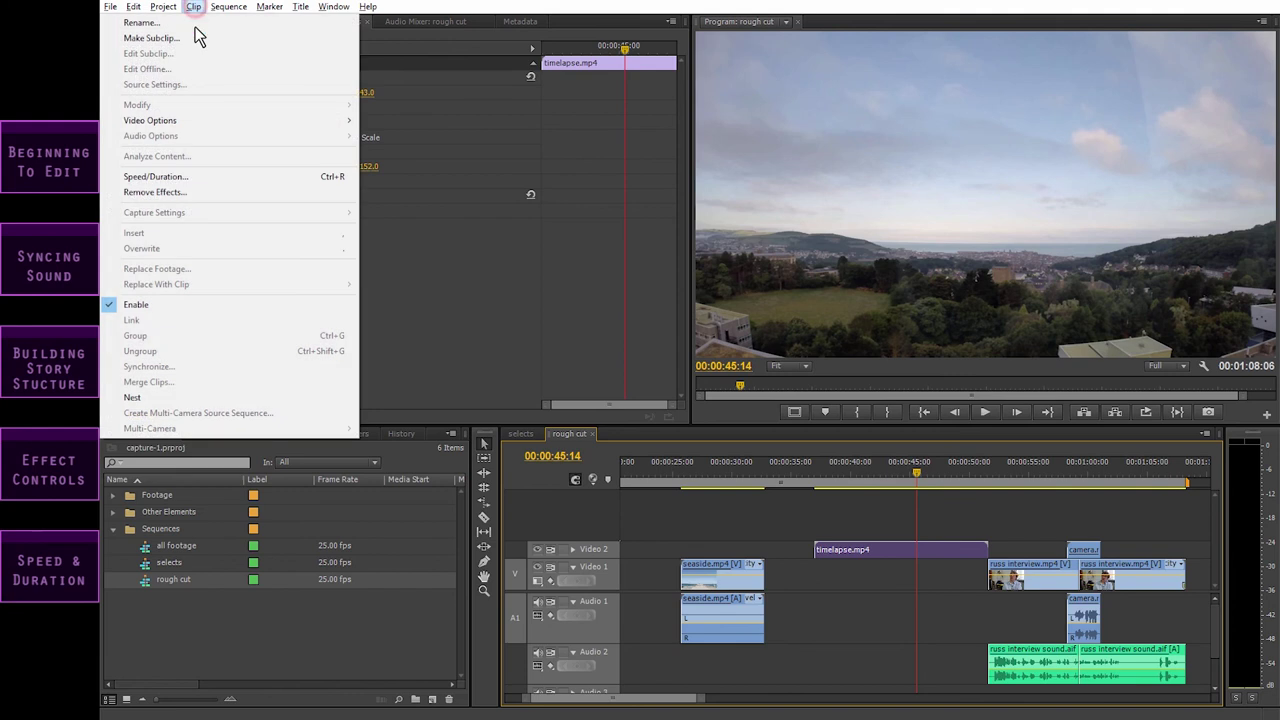
{"action": "left_click", "coordinate": [192, 180]}
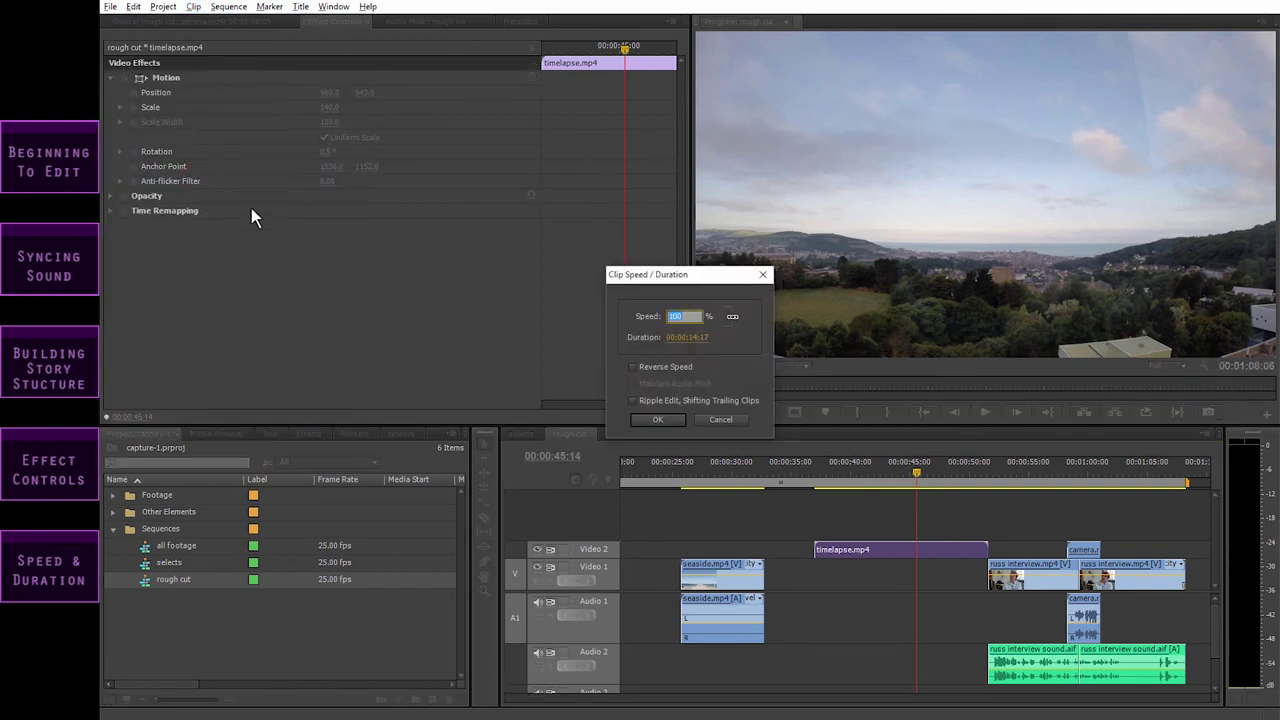
{"action": "left_click", "coordinate": [720, 420]}
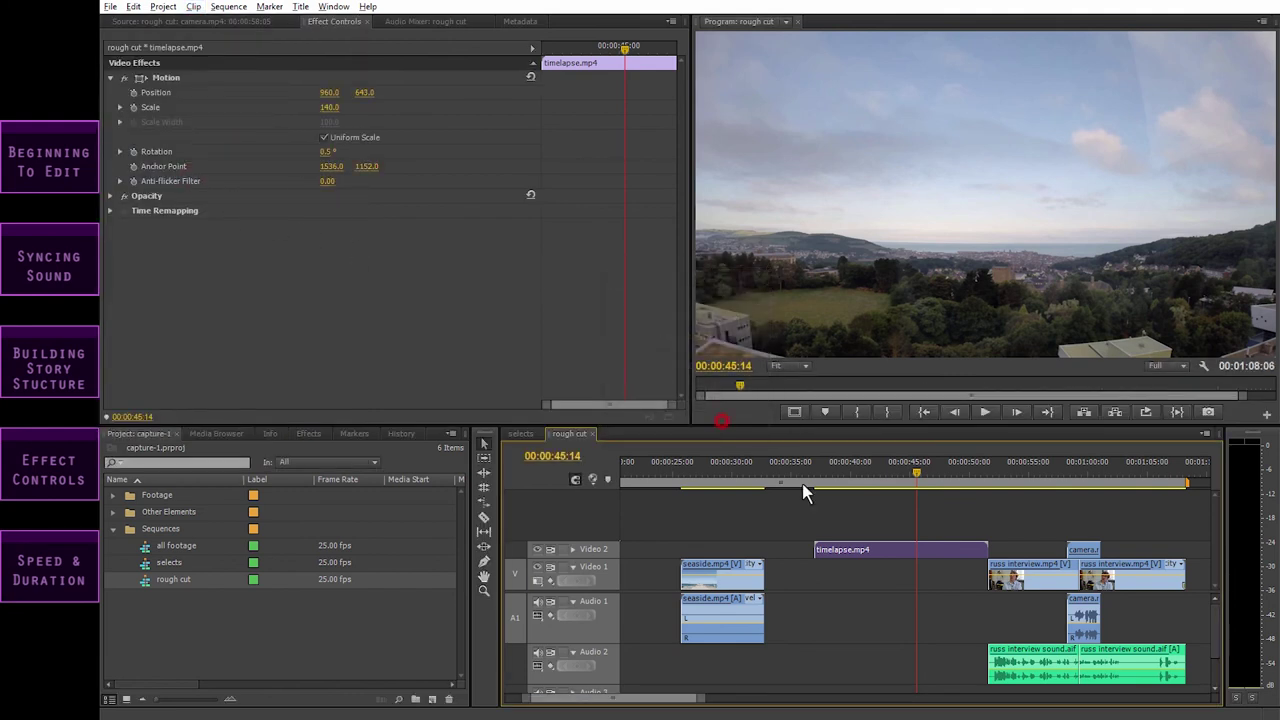
- Raise the timelapse clip's speed to about 200%, halving its duration to 00:00:07:08
{"action": "right_click", "coordinate": [865, 551]}
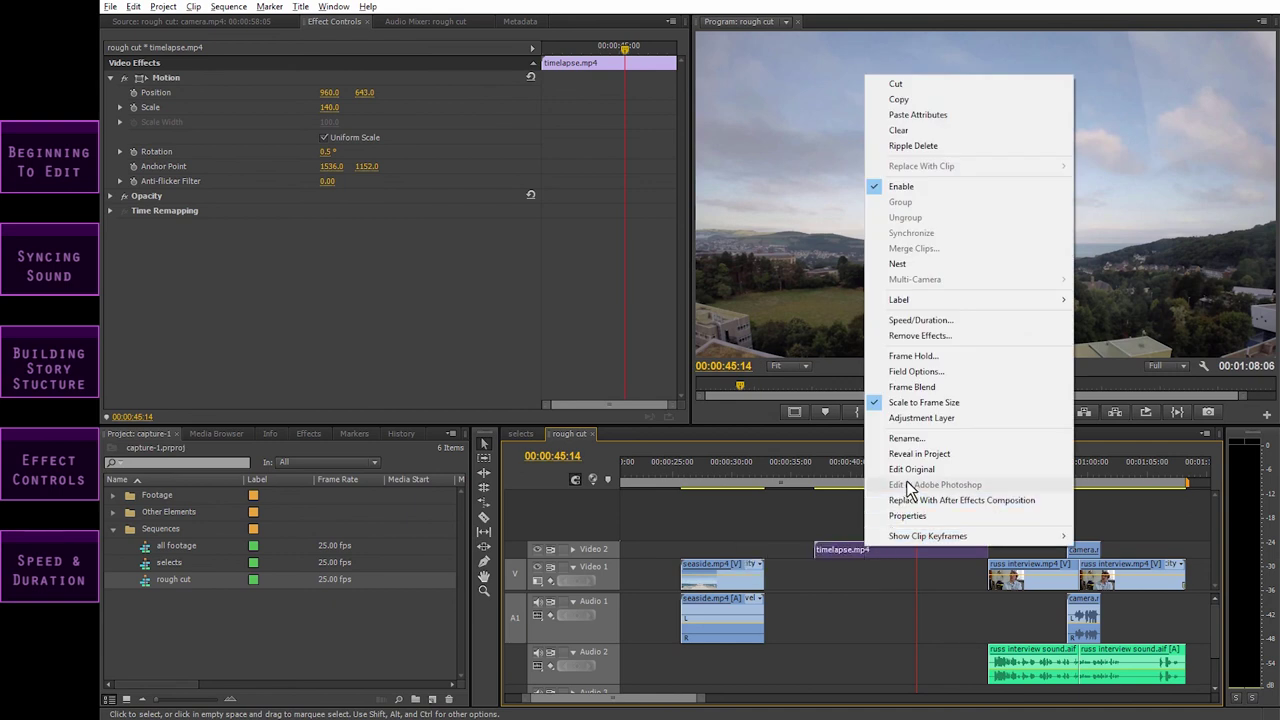
{"action": "left_click", "coordinate": [922, 322]}
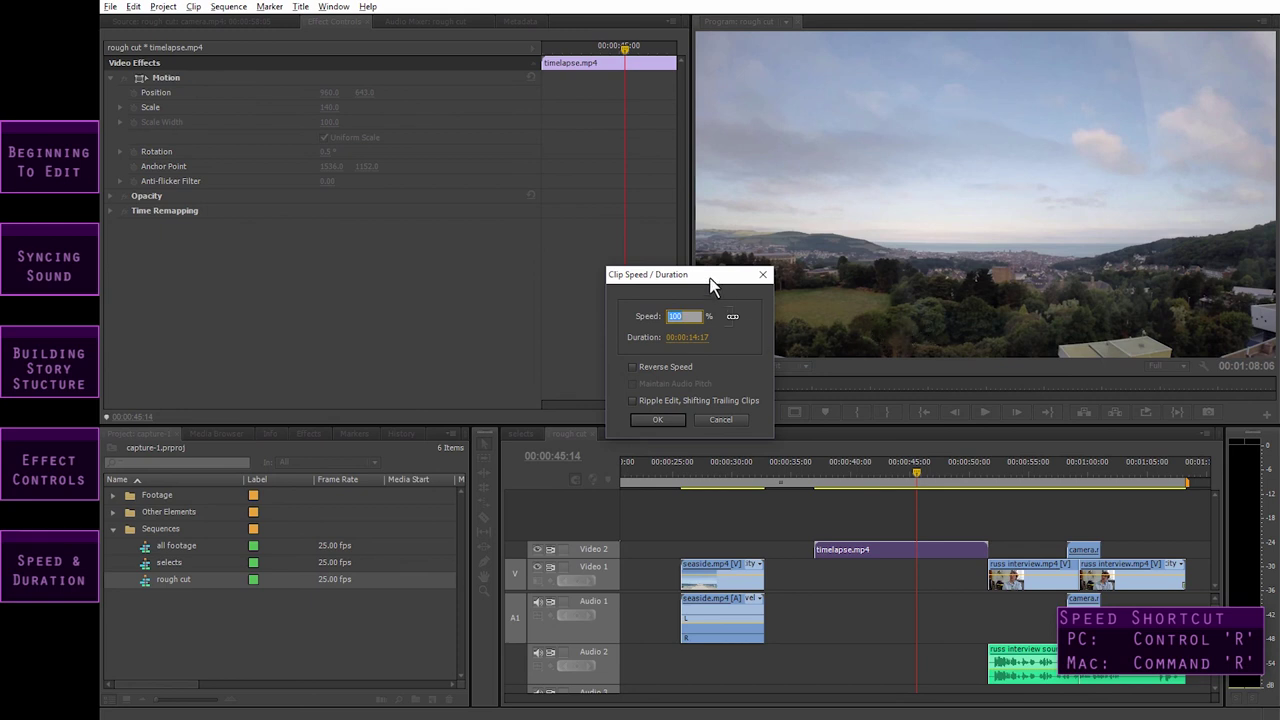
{"action": "left_click", "coordinate": [690, 316]}
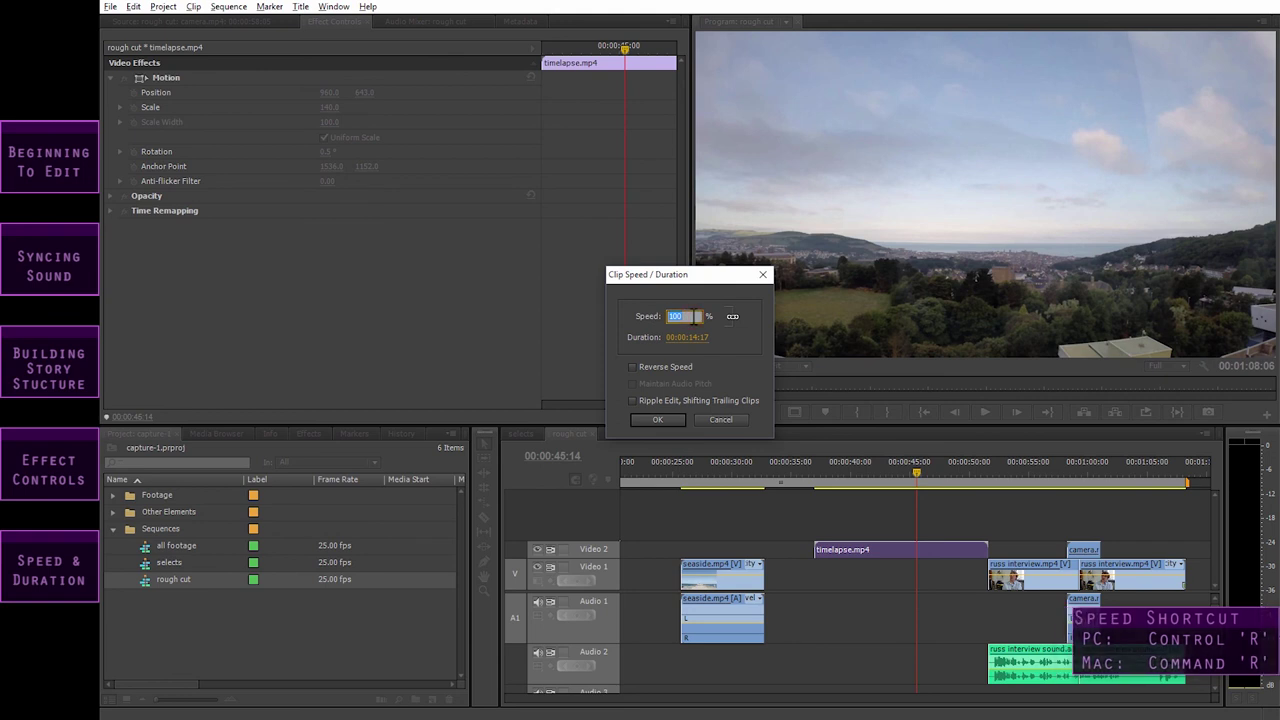
{"action": "type", "text": "20"}
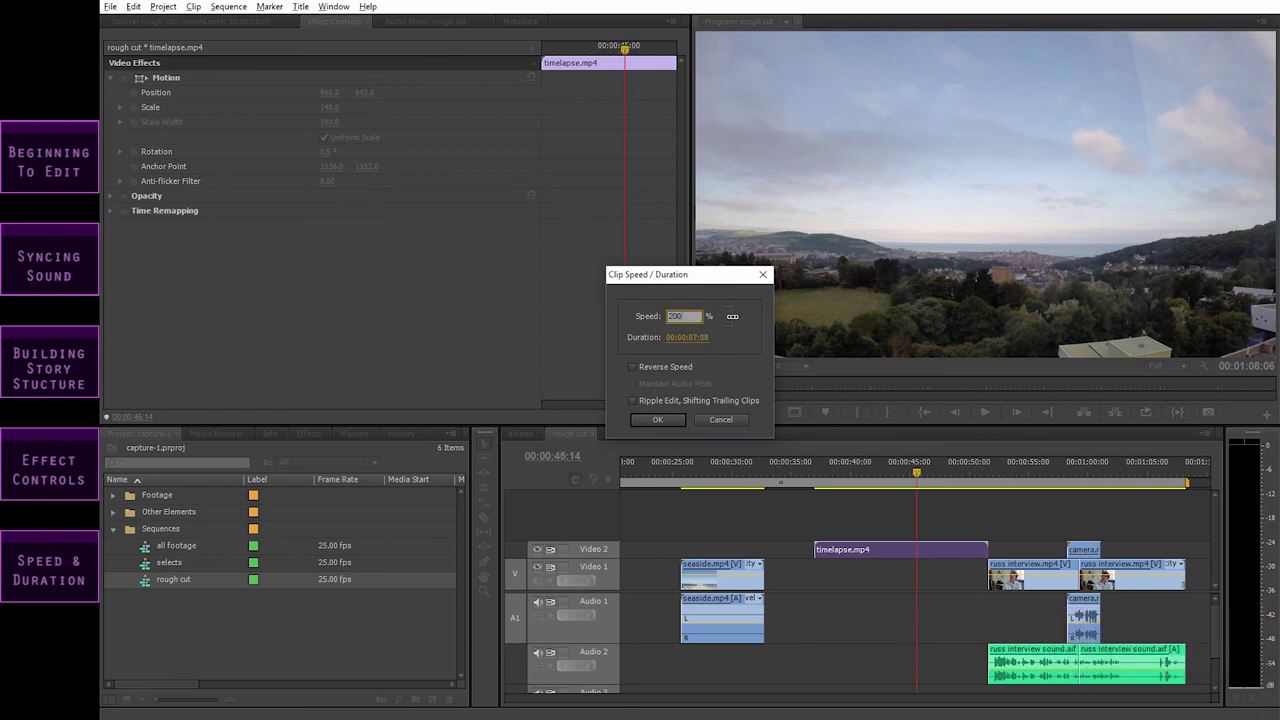
{"action": "left_click", "coordinate": [657, 419]}
{"action": "left_click", "coordinate": [816, 467]}
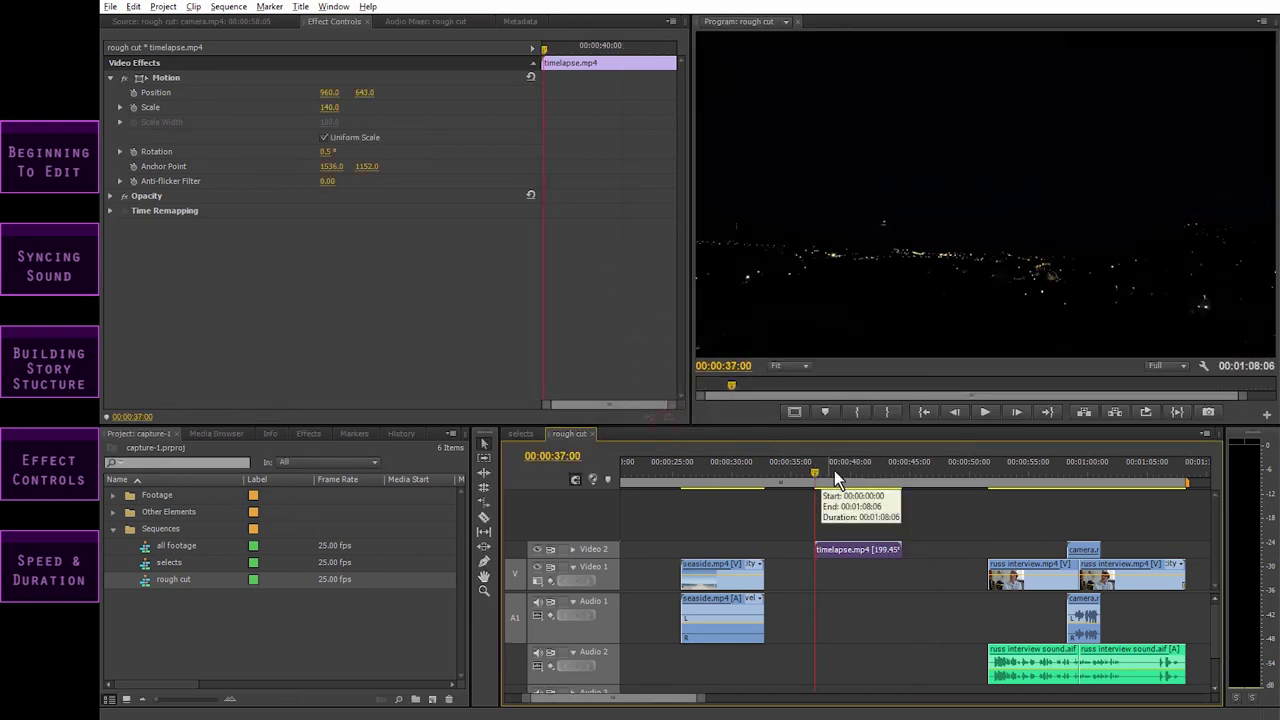
- Play back the sped-up timelapse from its start and reopen its Speed/Duration settings
{"action": "key", "text": "space"}
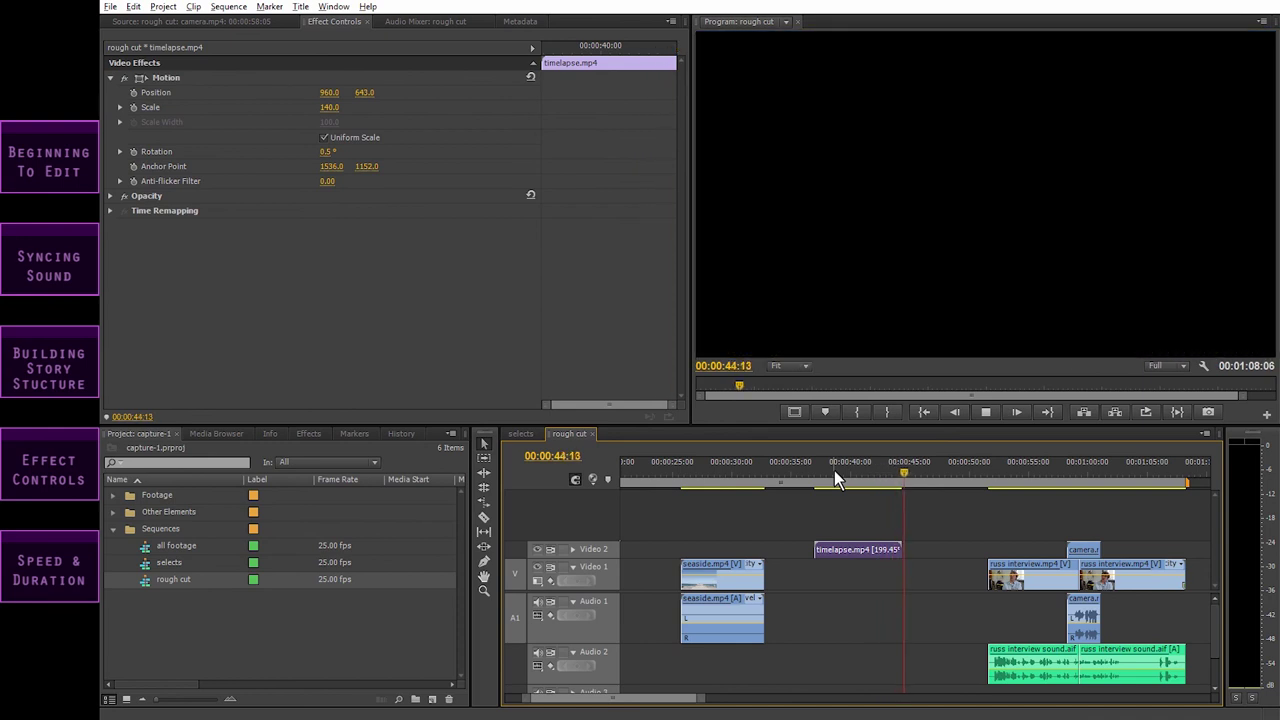
{"action": "left_click", "coordinate": [813, 470]}
{"action": "right_click", "coordinate": [857, 549]}
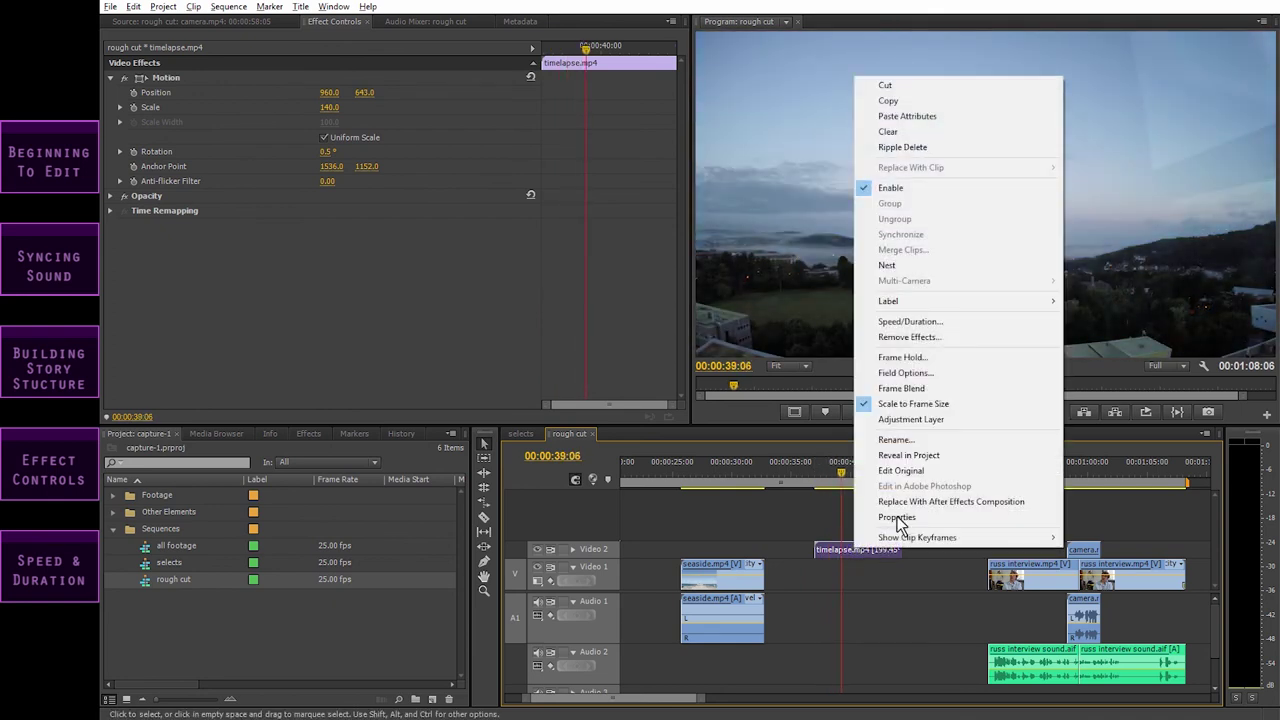
{"action": "left_click", "coordinate": [910, 322]}
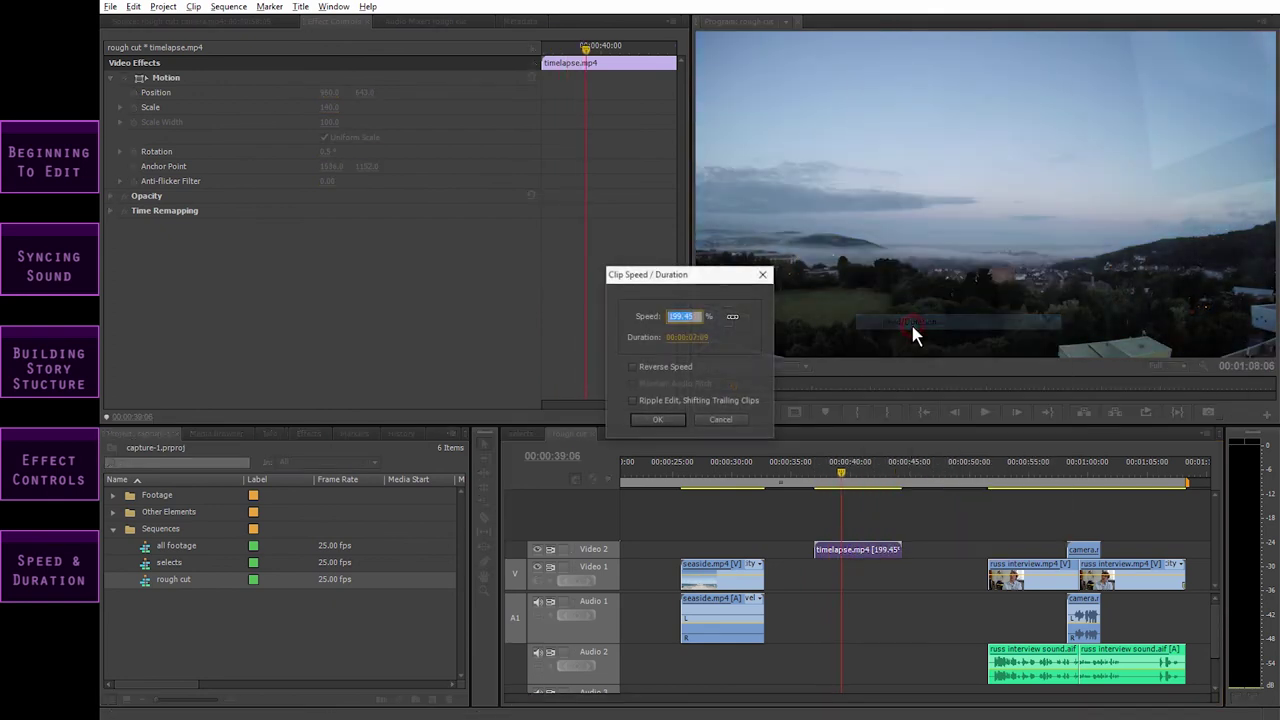
- Unlink speed from duration, leave Reverse Speed off, and re-enter speed as 200%
{"action": "left_click", "coordinate": [732, 317]}
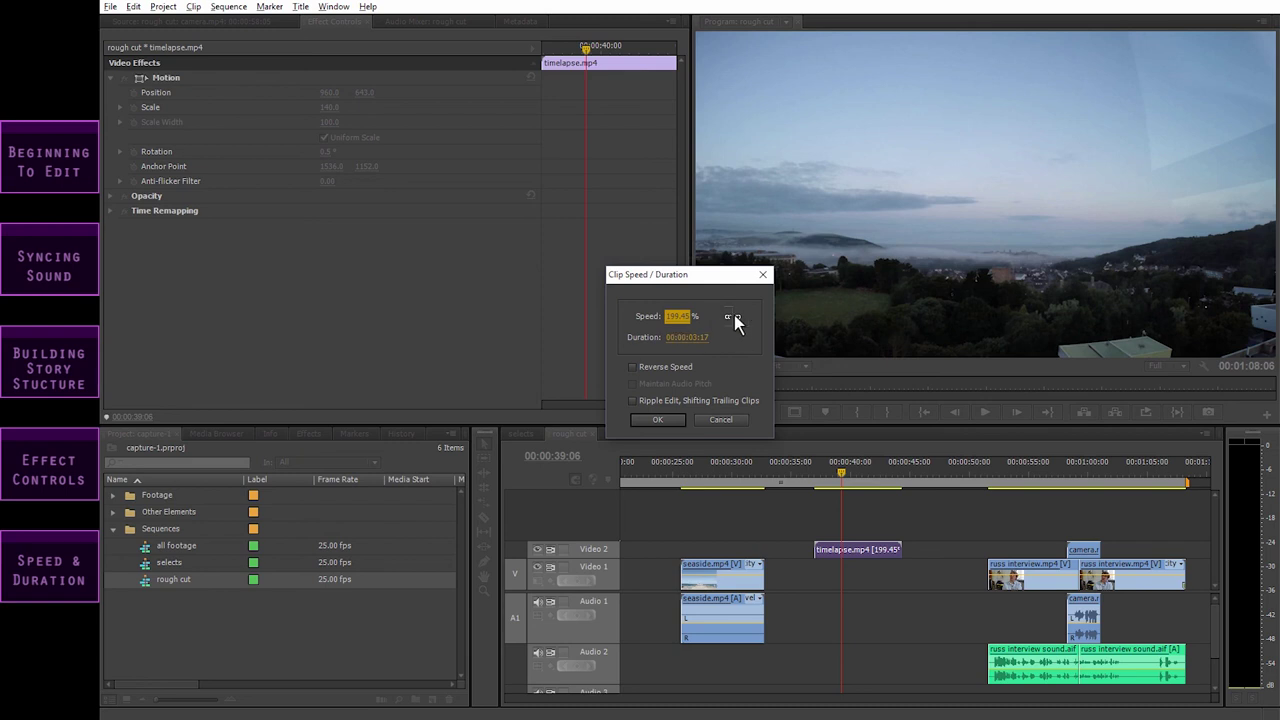
{"action": "left_click", "coordinate": [730, 317]}
{"action": "left_click", "coordinate": [632, 368]}
{"action": "left_click", "coordinate": [633, 369]}
{"action": "left_click", "coordinate": [679, 316]}
{"action": "type", "text": "200"}
{"action": "left_click", "coordinate": [658, 420]}
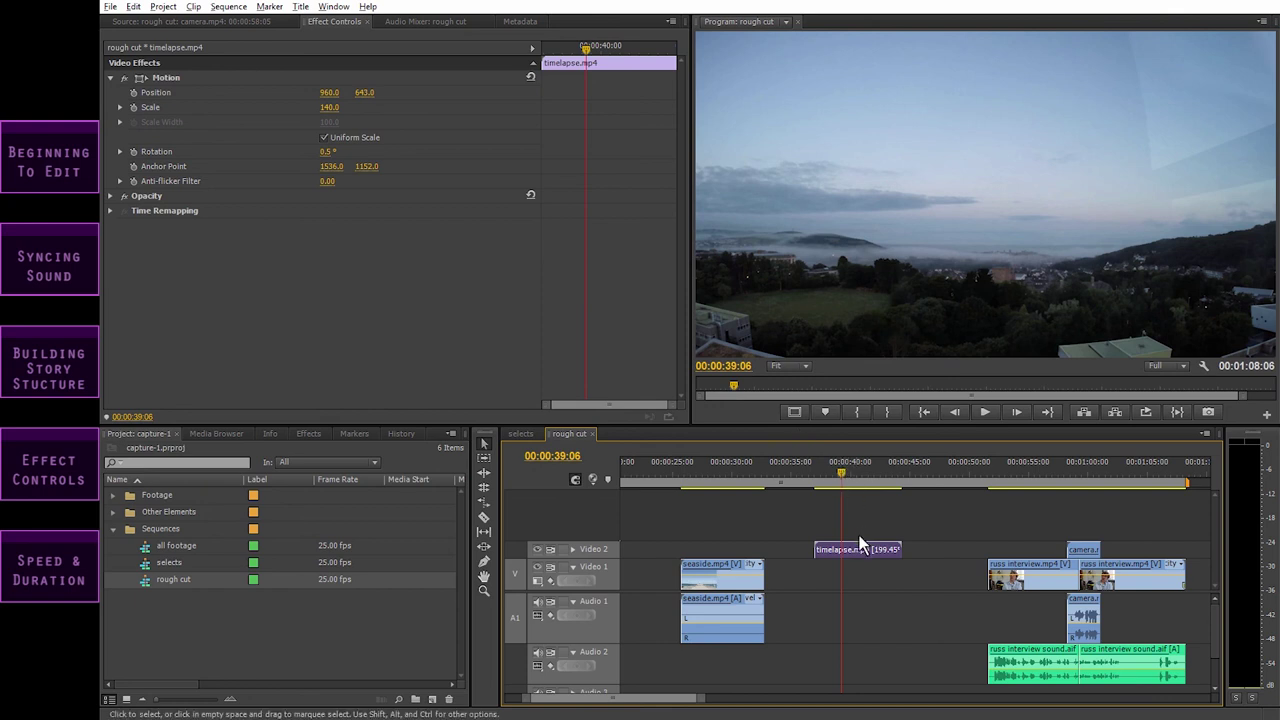
- Move the timelapse clip later on Video 2 to overlap the start of the russ interview clip
{"action": "left_click_drag", "start_coordinate": [879, 548], "coordinate": [948, 556]}
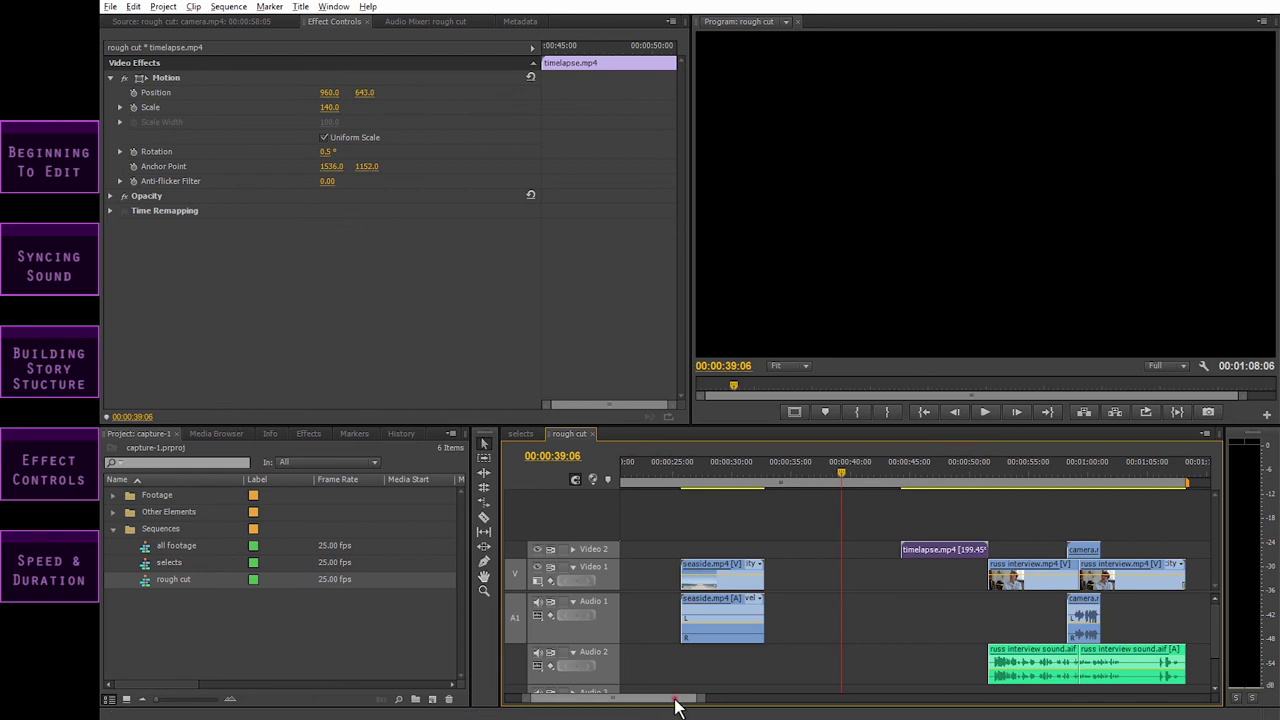
{"action": "scroll", "coordinate": [685, 705], "scroll_direction": "right", "scroll_amount": 3}
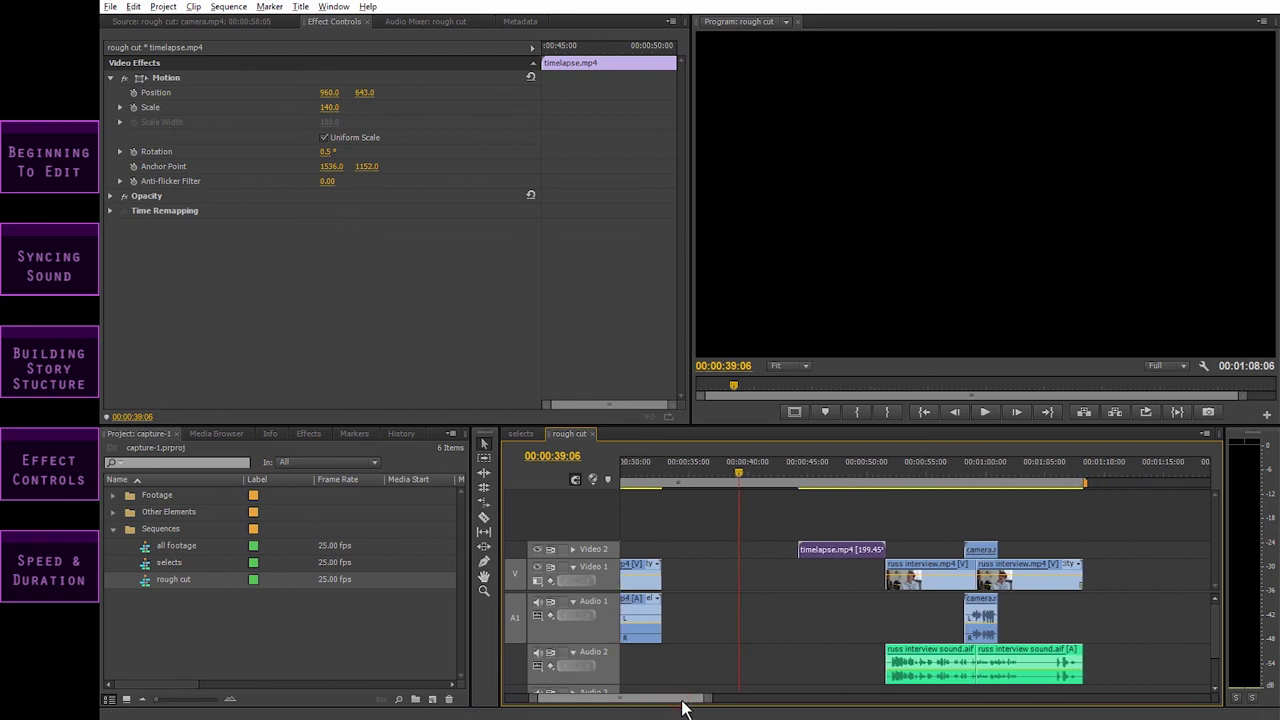
{"action": "left_click", "coordinate": [820, 468]}
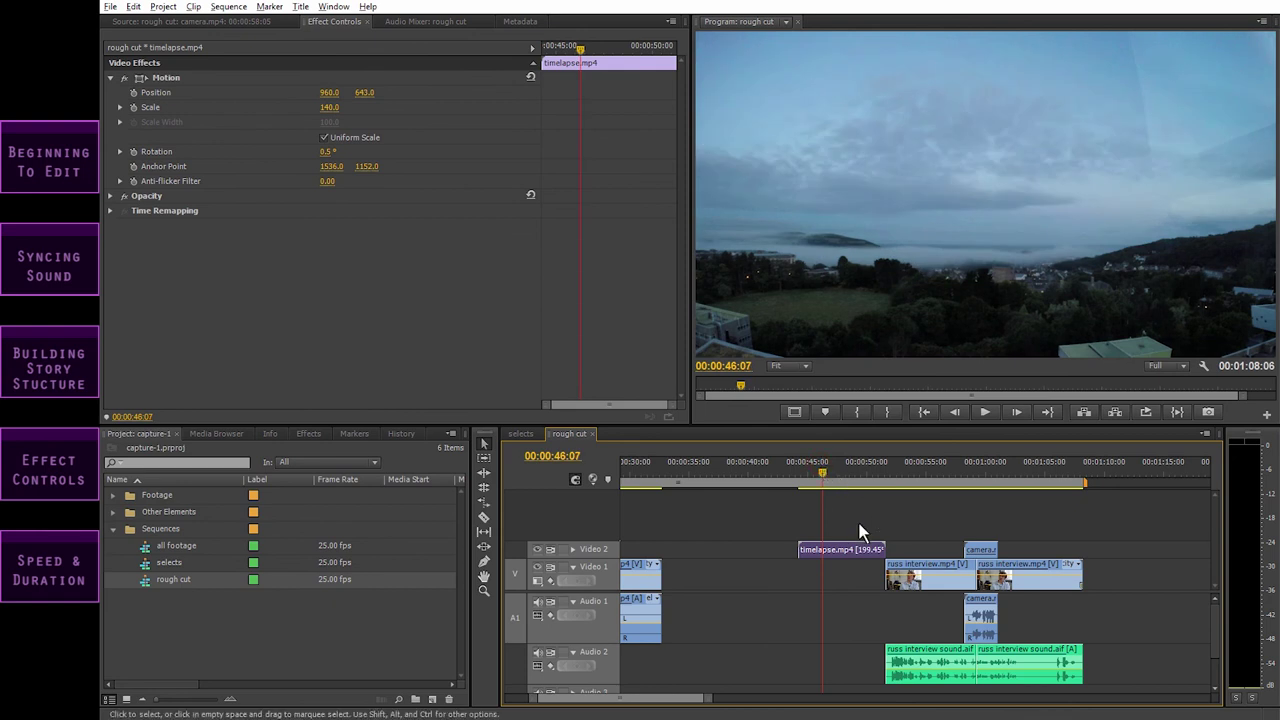
{"action": "left_click_drag", "start_coordinate": [845, 549], "coordinate": [859, 549]}
{"action": "left_click", "coordinate": [874, 472]}
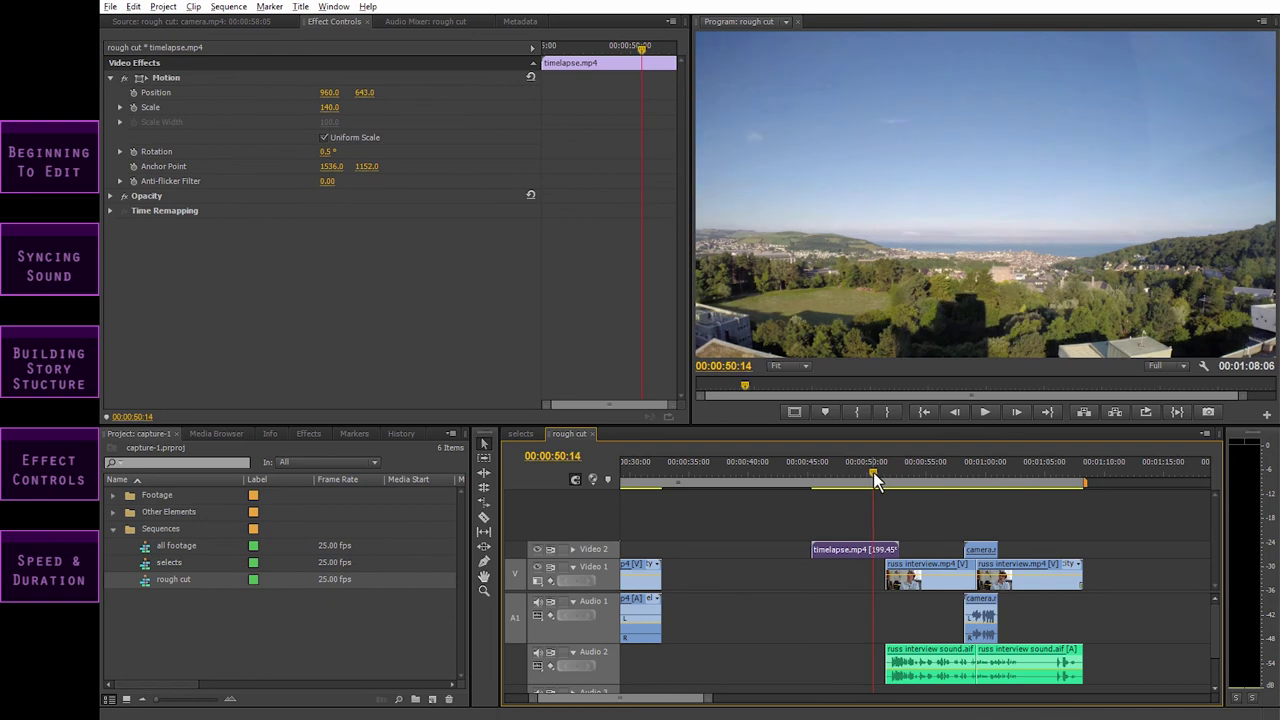
{"action": "key", "text": "="}
{"action": "left_click_drag", "start_coordinate": [882, 549], "coordinate": [883, 557]}
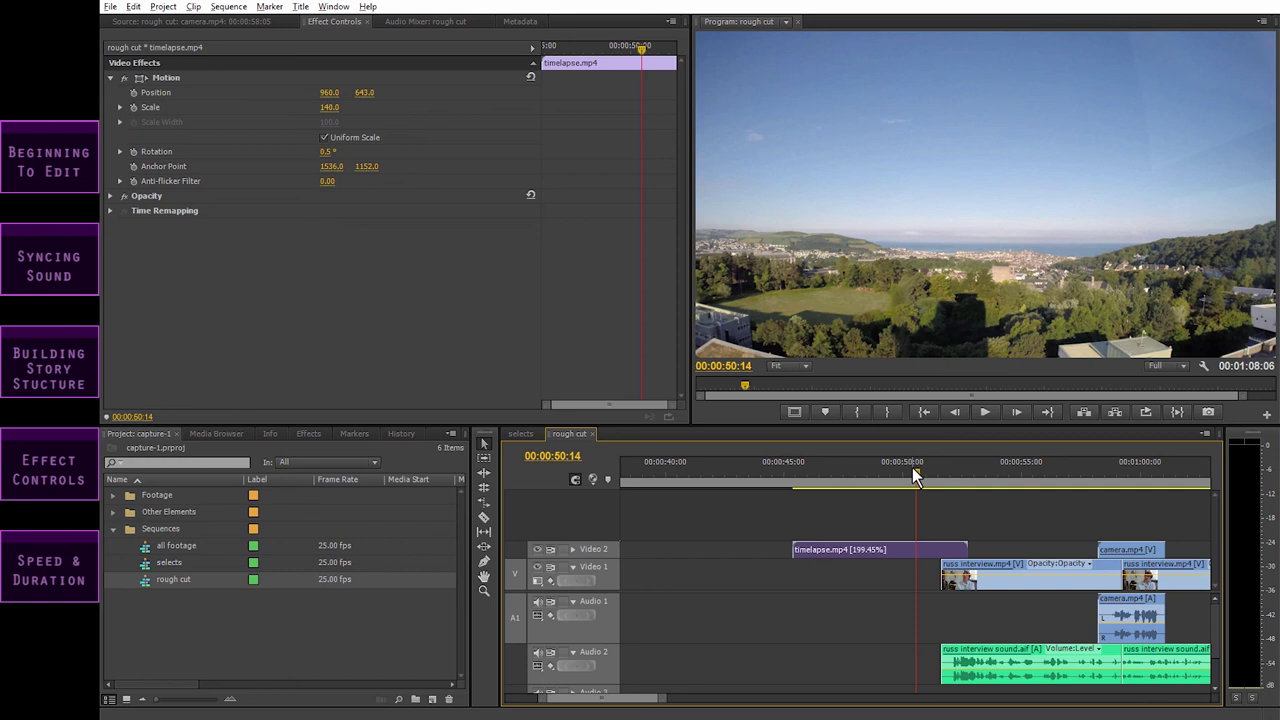
{"action": "left_click_drag", "start_coordinate": [912, 465], "coordinate": [844, 468]}
{"action": "key", "text": "space"}
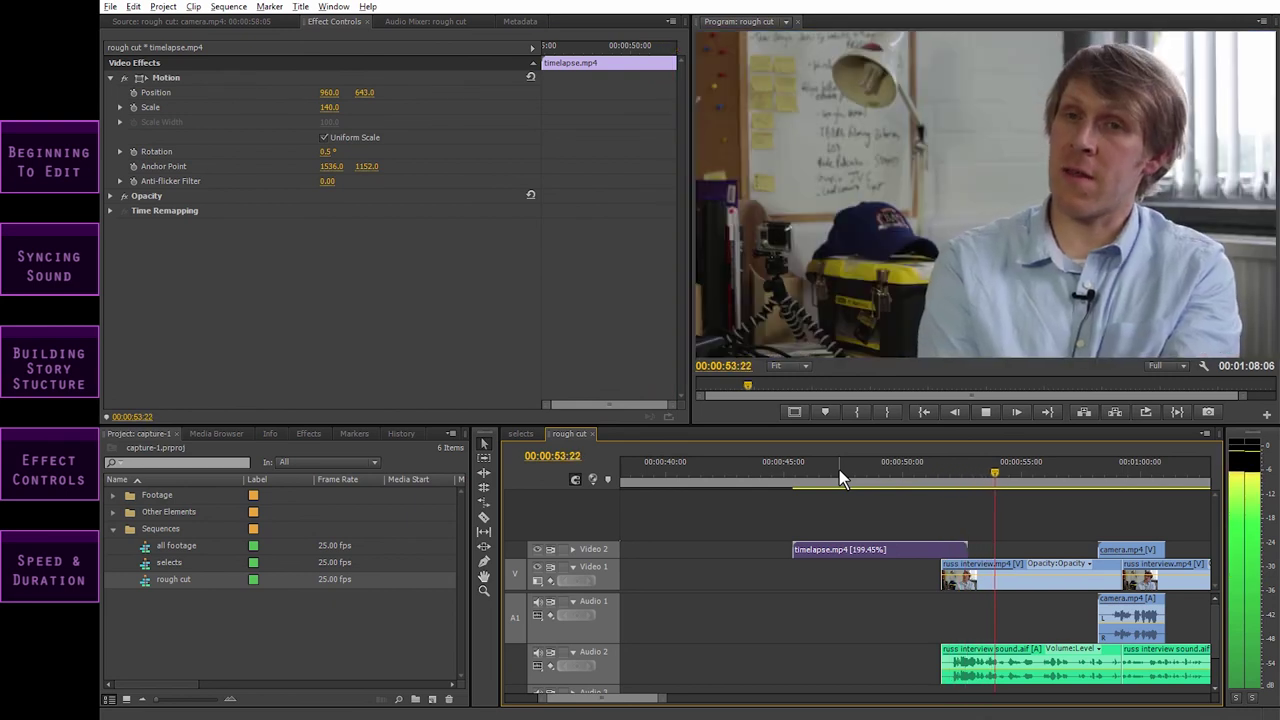
{"action": "key", "text": "space"}
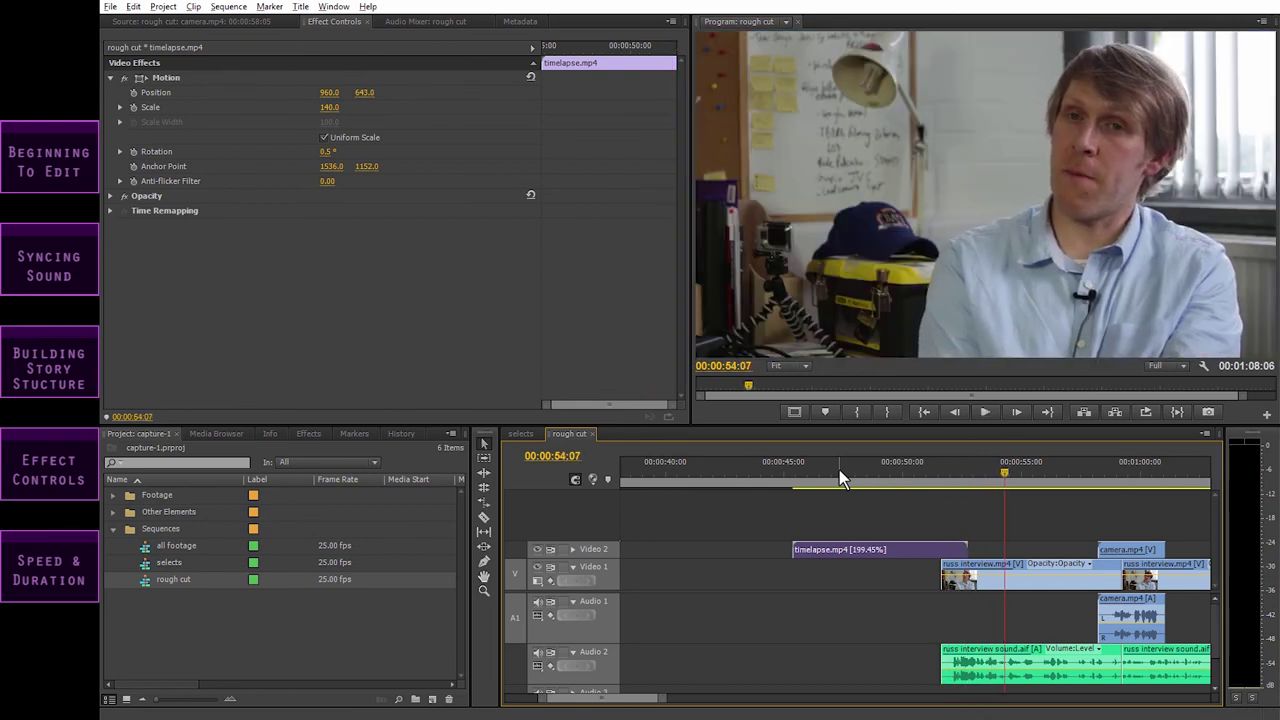